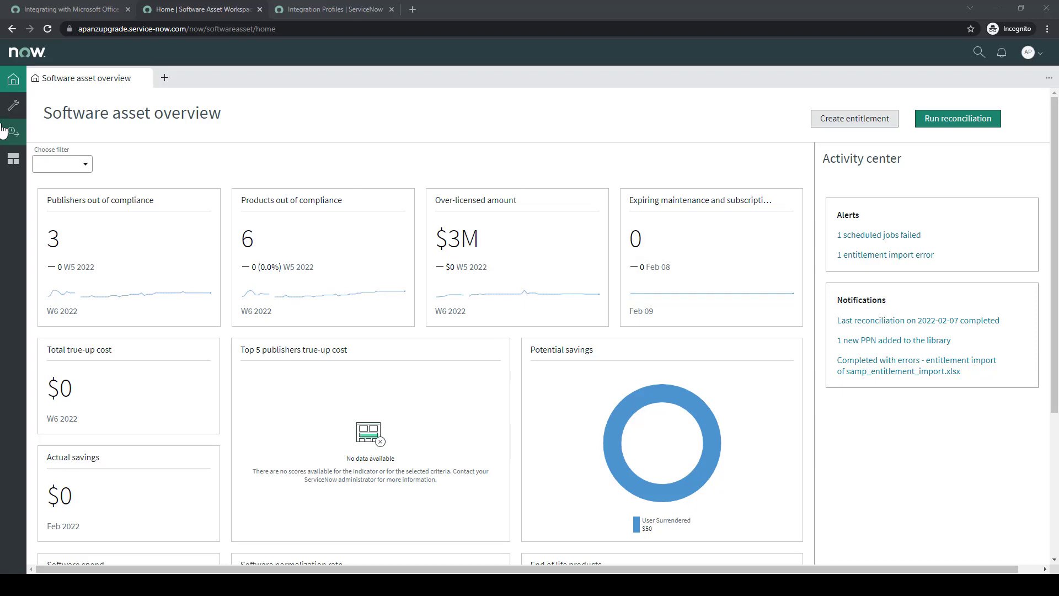
Show the User subscription list under License operations, with its six Jira and Salesforce records
{"action": "left_click", "coordinate": [7, 133]}
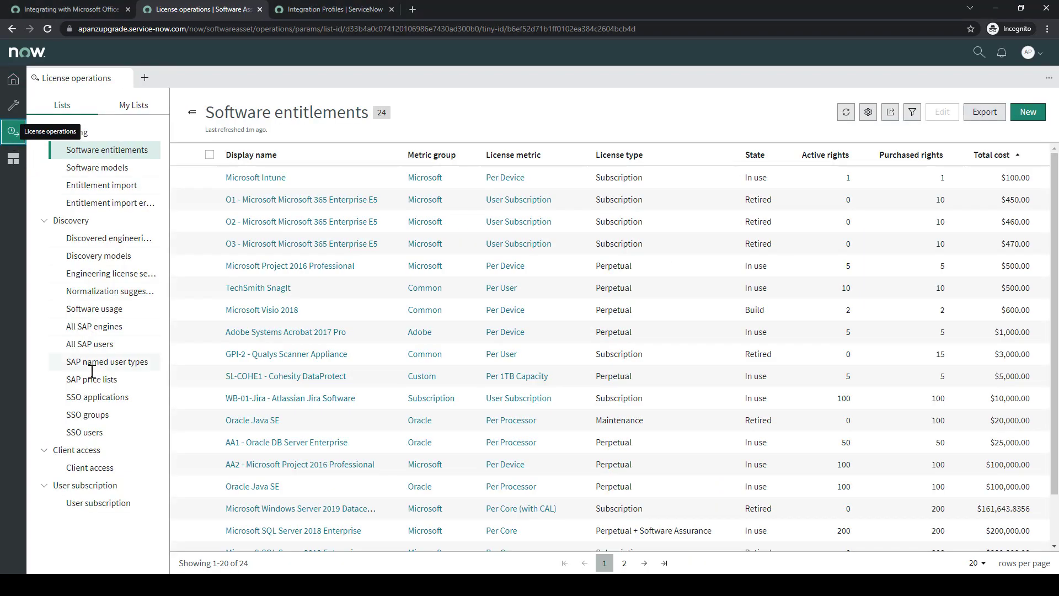
{"action": "left_click", "coordinate": [92, 503]}
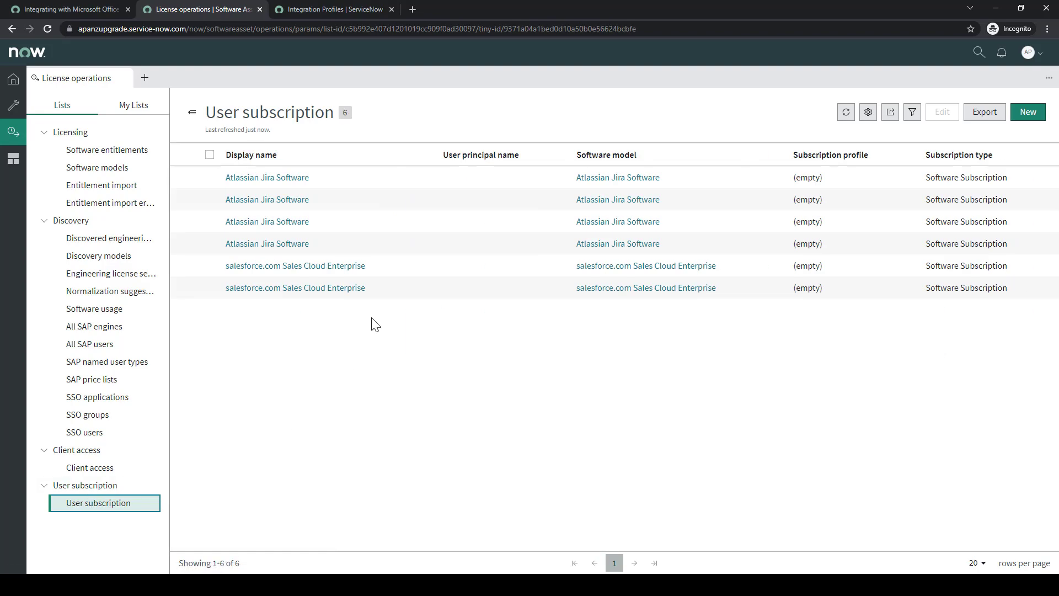
From the Office 365 integration docs' Azure AD application procedure, open the App registrations page in a new tab
{"action": "left_click", "coordinate": [61, 9]}
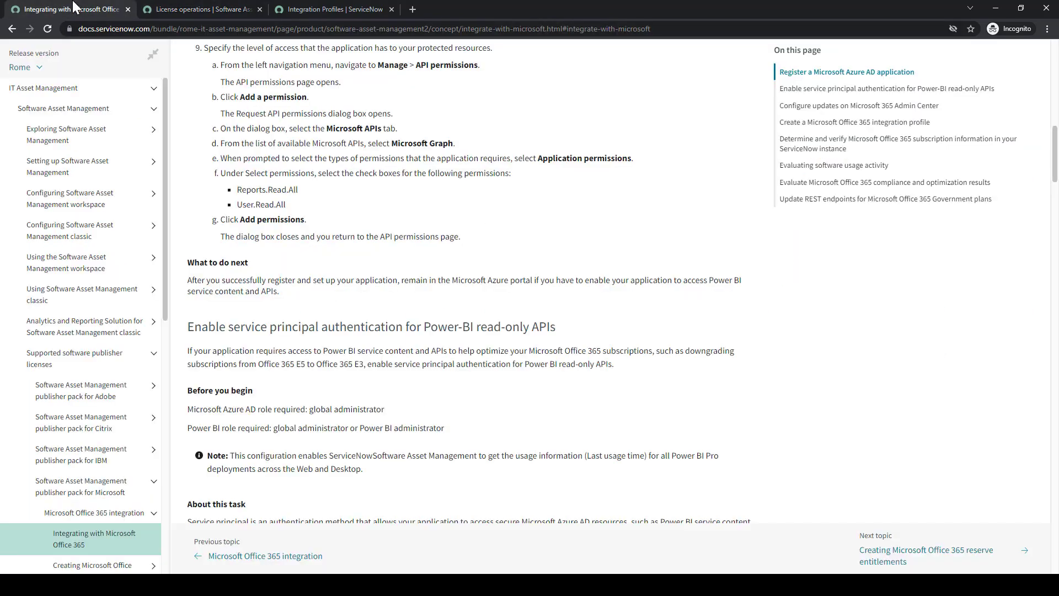
{"action": "scroll", "coordinate": [400, 206], "scroll_direction": "up", "scroll_amount": 15}
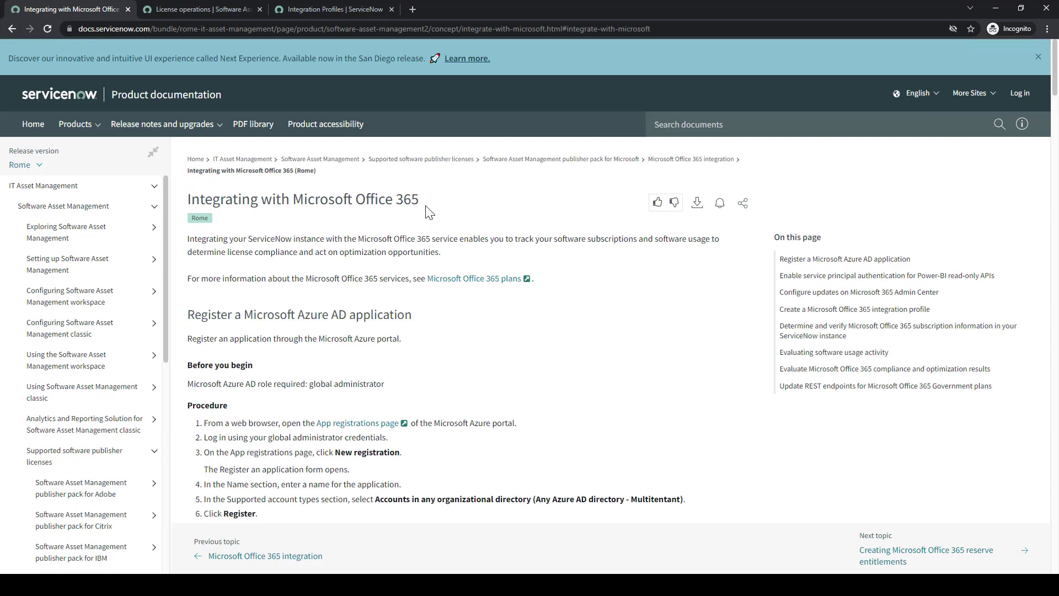
{"action": "scroll", "coordinate": [82, 308], "scroll_direction": "down", "scroll_amount": 3}
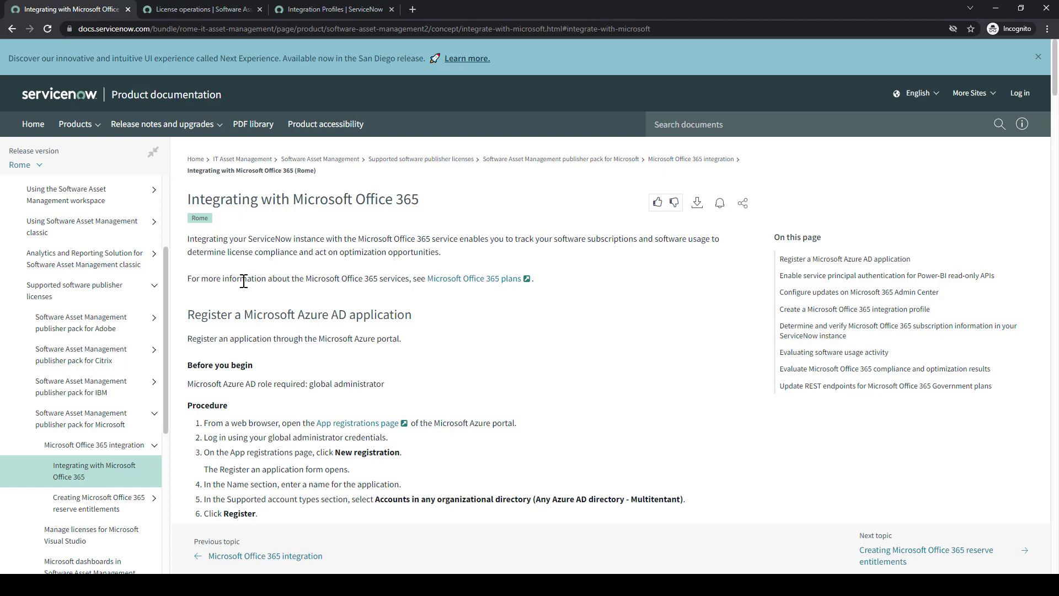
{"action": "scroll", "coordinate": [418, 318], "scroll_direction": "down", "scroll_amount": 2}
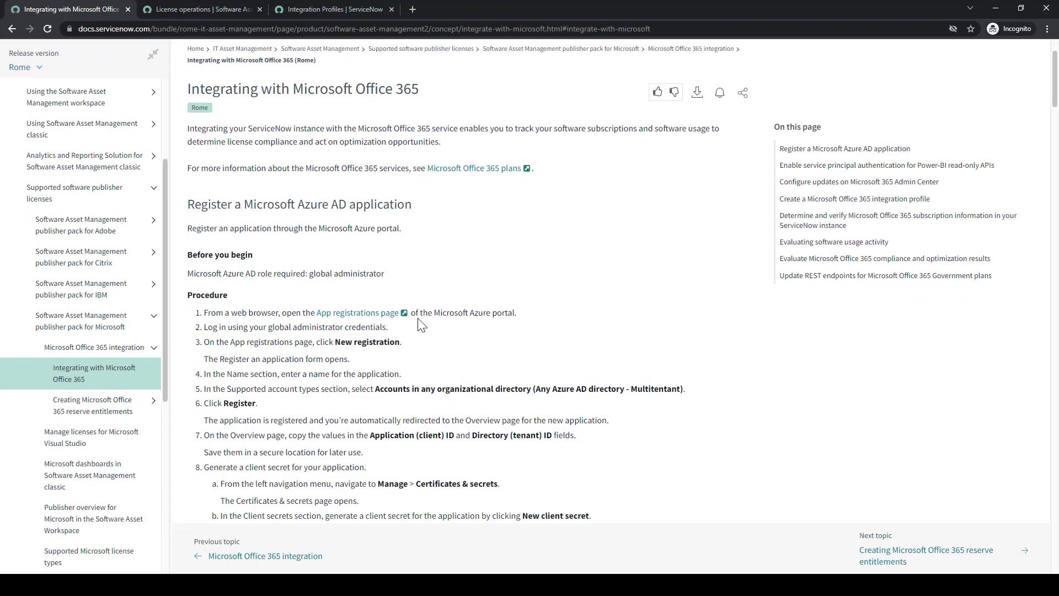
{"action": "left_click", "coordinate": [361, 313]}
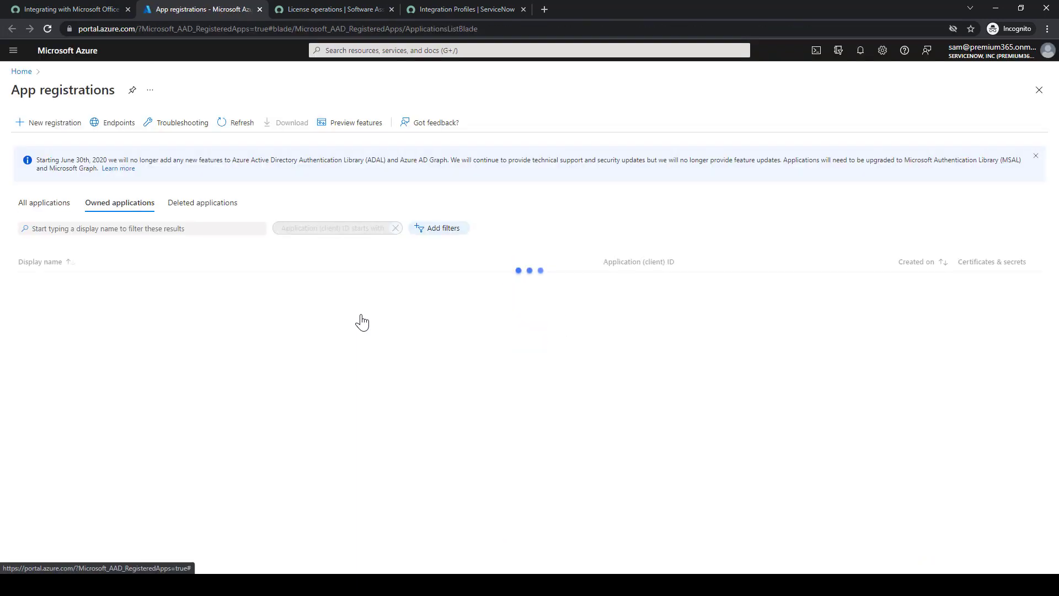
Start a new application registration in the Azure portal, following the docs procedure
{"action": "left_click", "coordinate": [80, 9]}
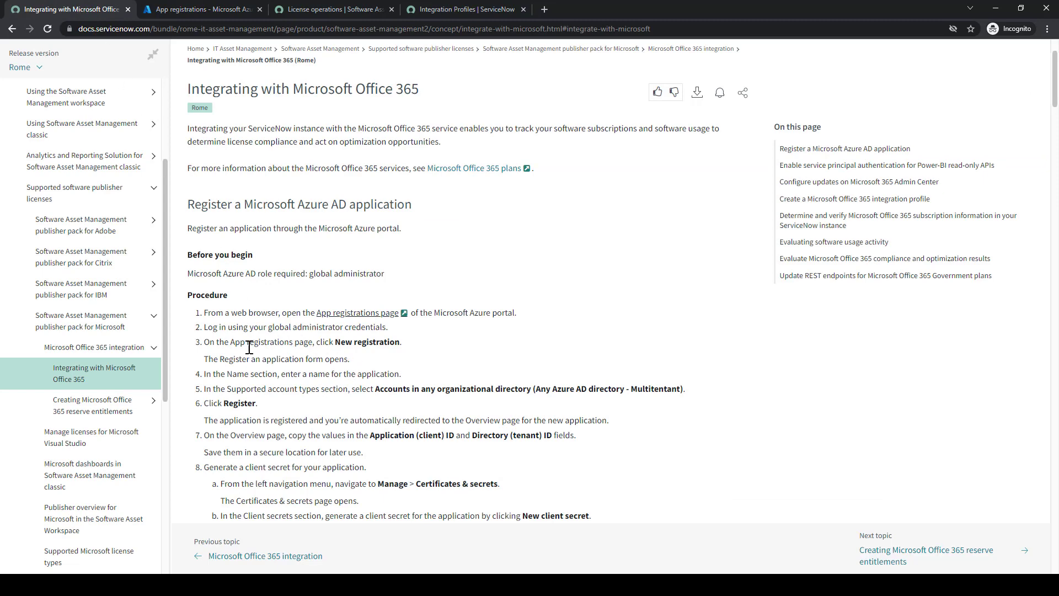
{"action": "scroll", "coordinate": [243, 342], "scroll_direction": "down", "scroll_amount": 1}
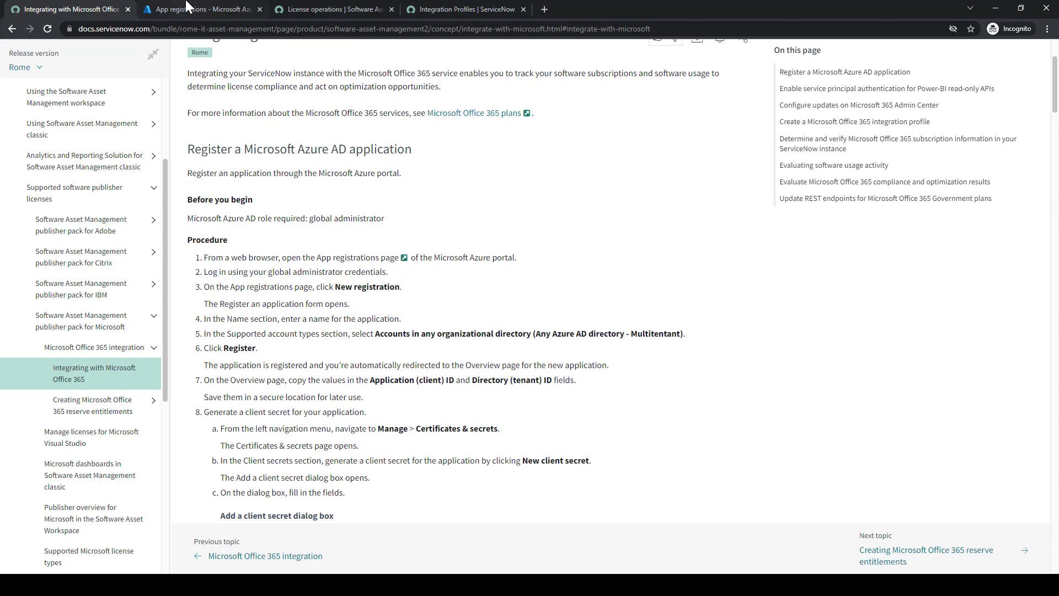
{"action": "left_click", "coordinate": [187, 7]}
{"action": "left_click", "coordinate": [54, 124]}
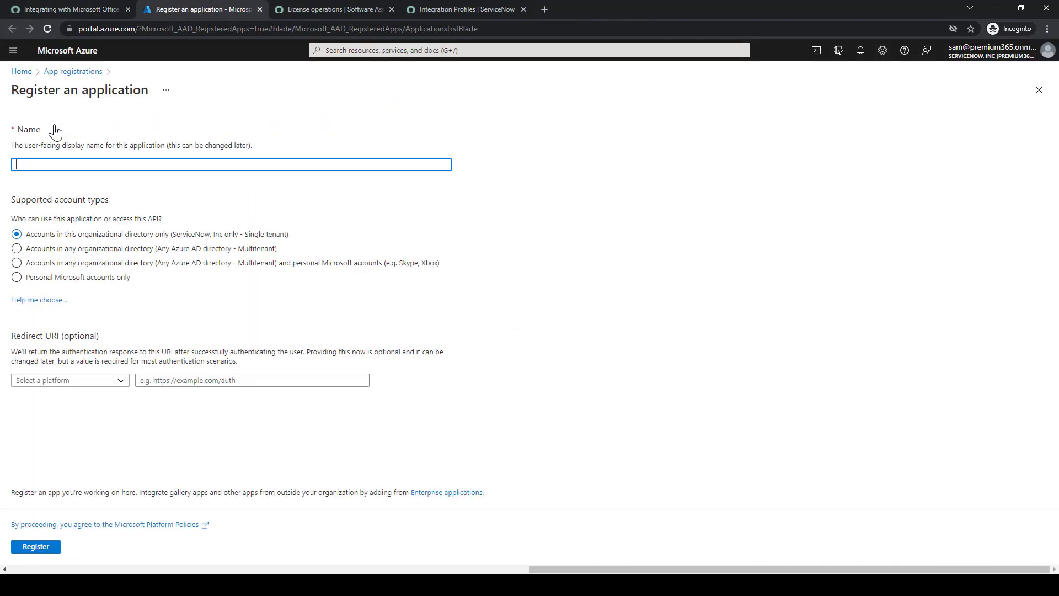
{"action": "left_click", "coordinate": [61, 11]}
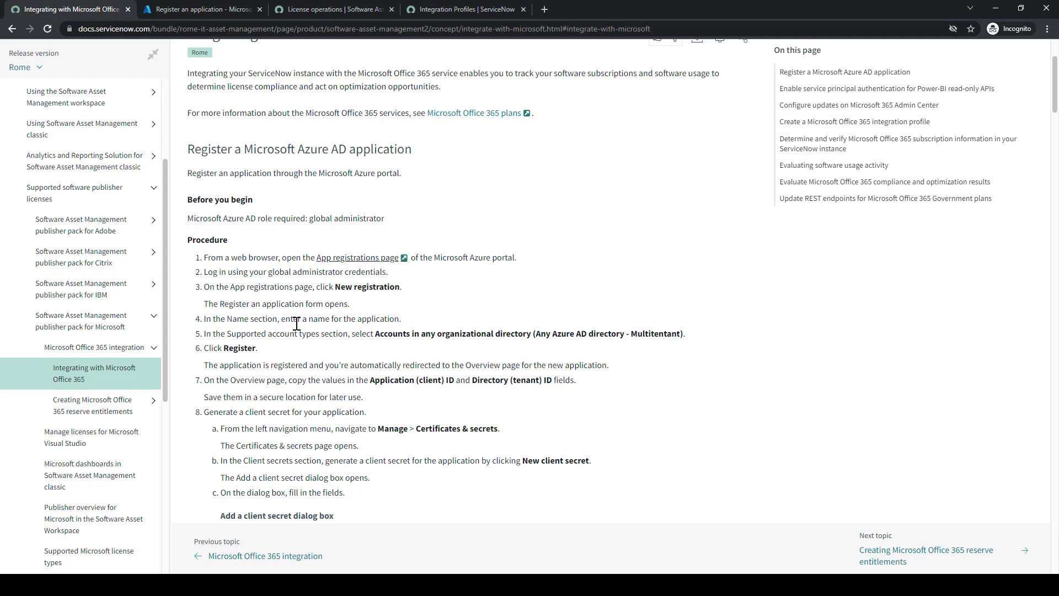
{"action": "left_click", "coordinate": [188, 9]}
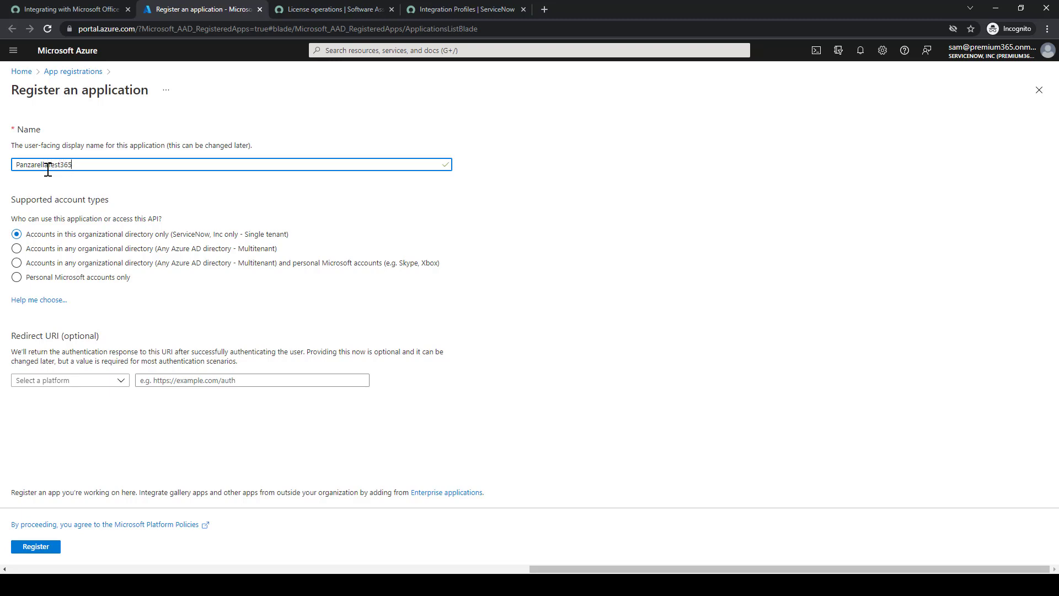
Set supported account types to any organizational directory (Multitenant) and register the app
{"action": "left_click", "coordinate": [58, 9]}
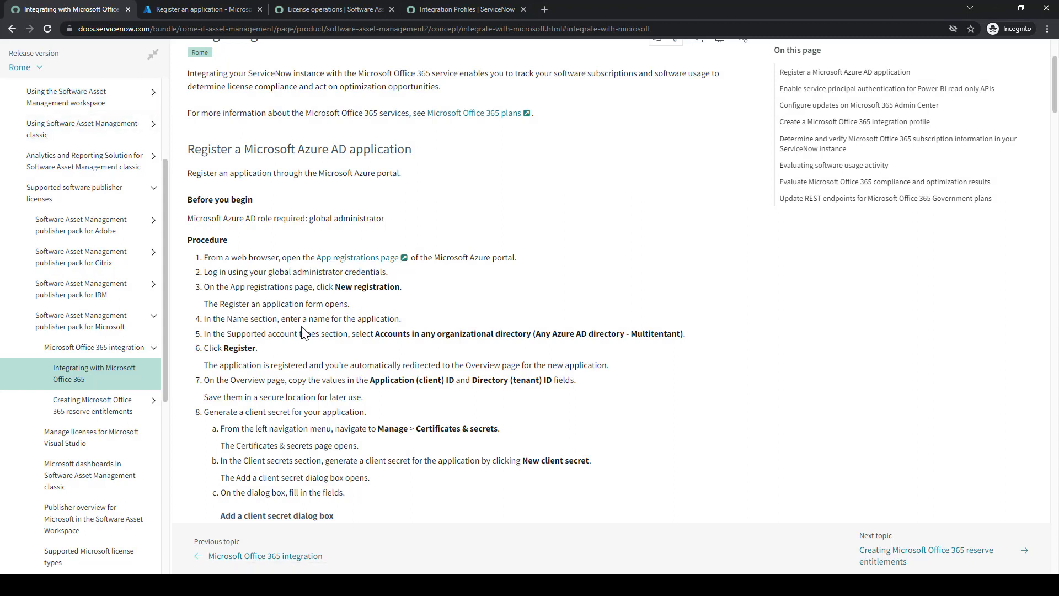
{"action": "scroll", "coordinate": [303, 333], "scroll_direction": "down", "scroll_amount": 1}
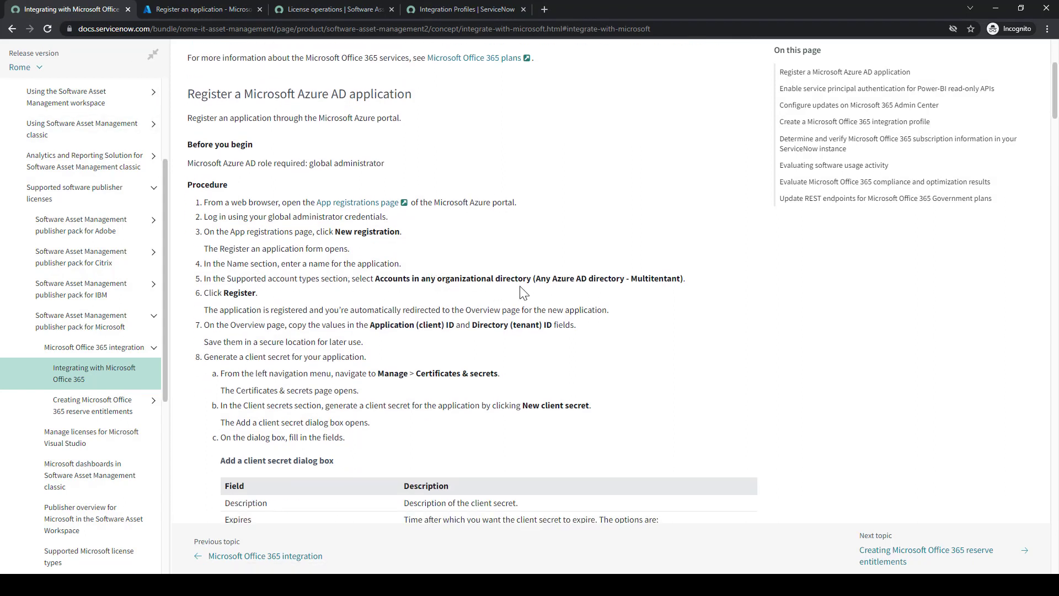
{"action": "left_click", "coordinate": [208, 14]}
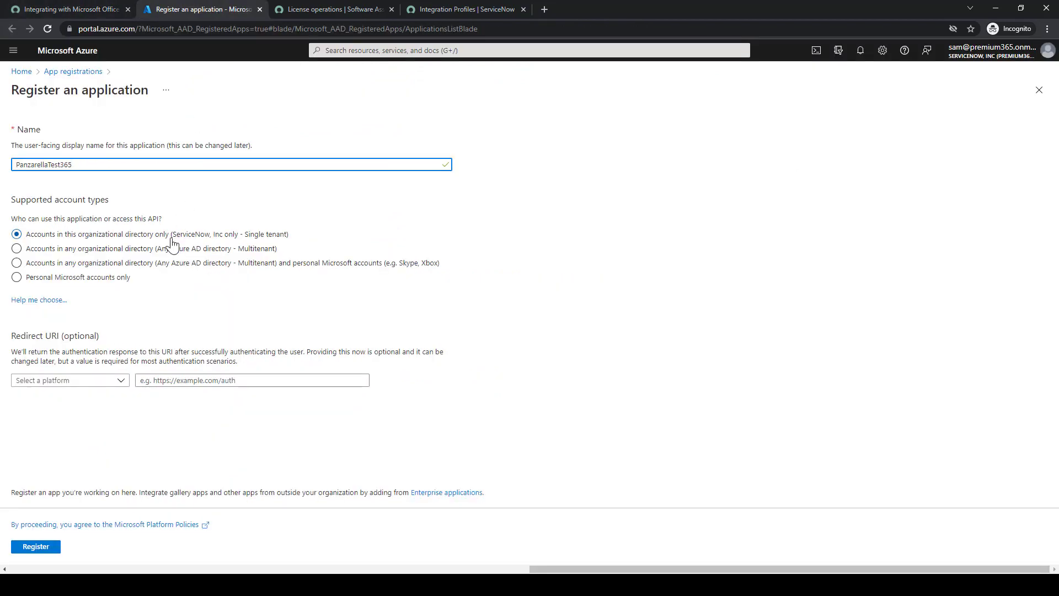
{"action": "left_click", "coordinate": [41, 252]}
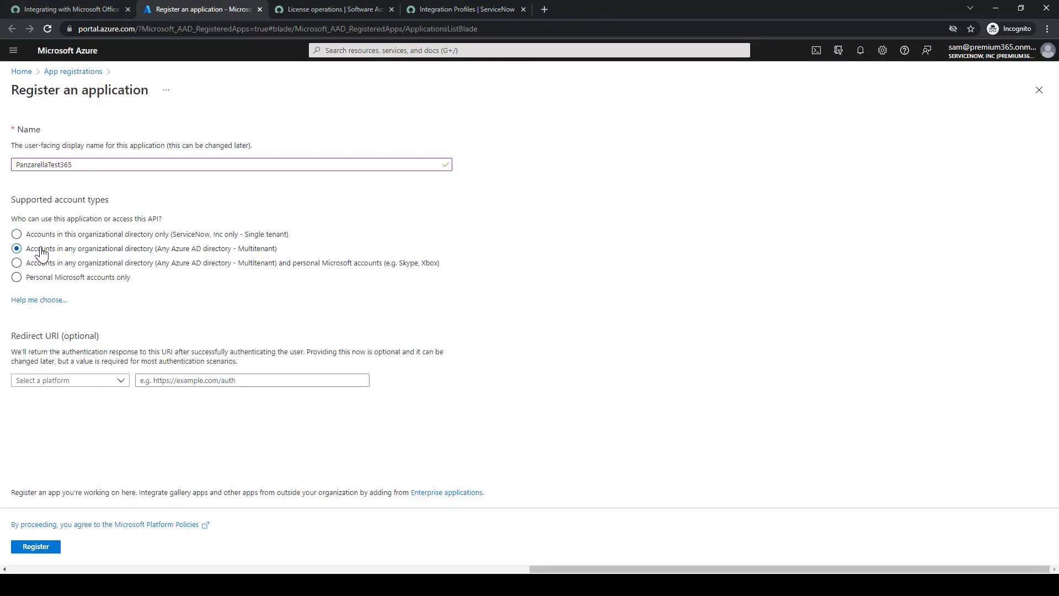
{"action": "left_click", "coordinate": [88, 7]}
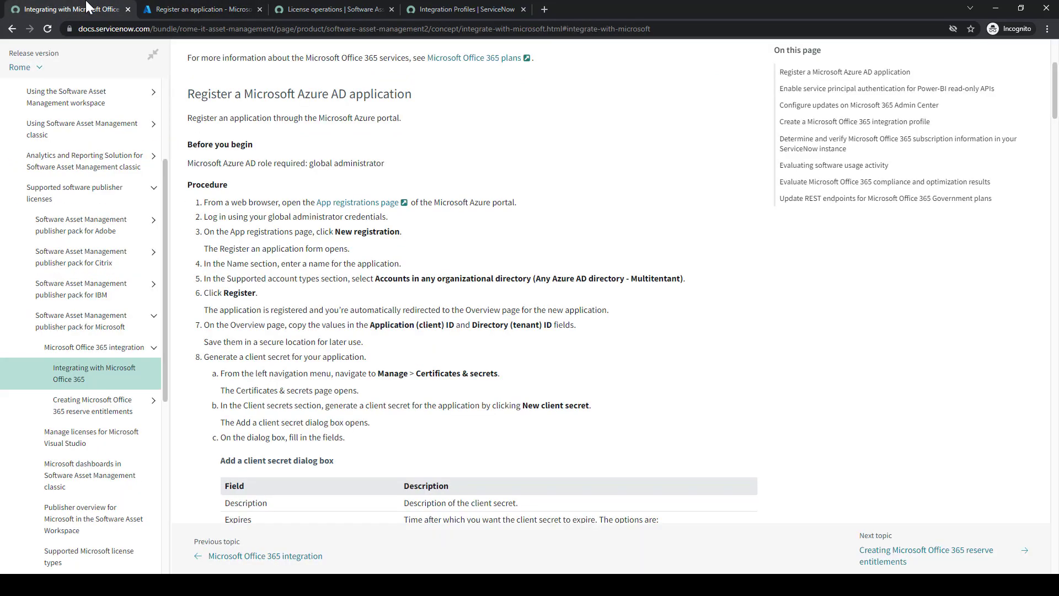
{"action": "left_click", "coordinate": [171, 8]}
{"action": "left_click", "coordinate": [82, 9]}
{"action": "left_click", "coordinate": [204, 8]}
{"action": "left_click", "coordinate": [36, 545]}
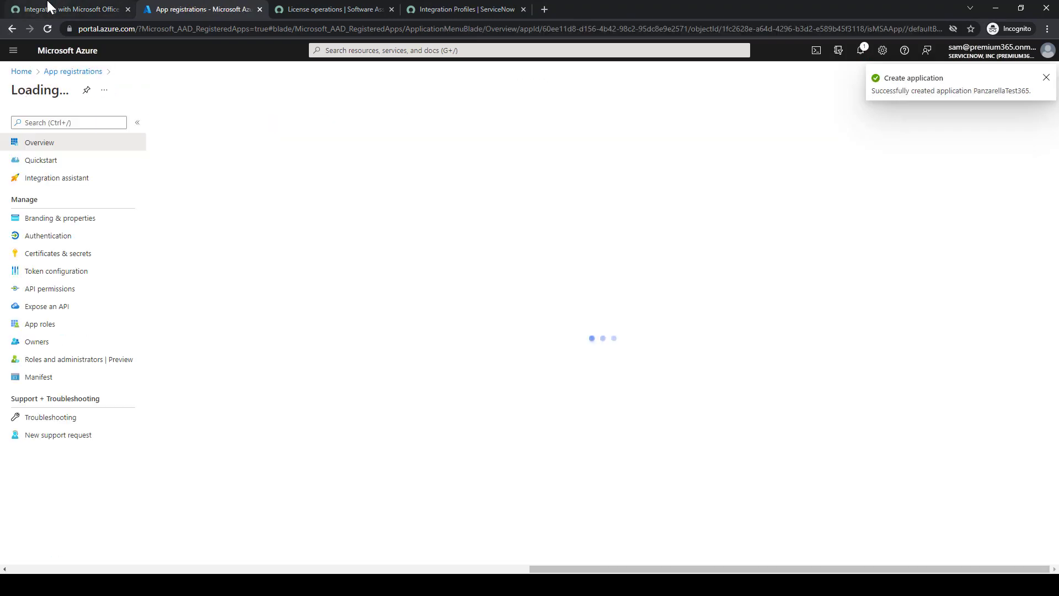
Copy the new app's client, object and tenant IDs into a blank Notepad note
{"action": "left_click", "coordinate": [57, 9]}
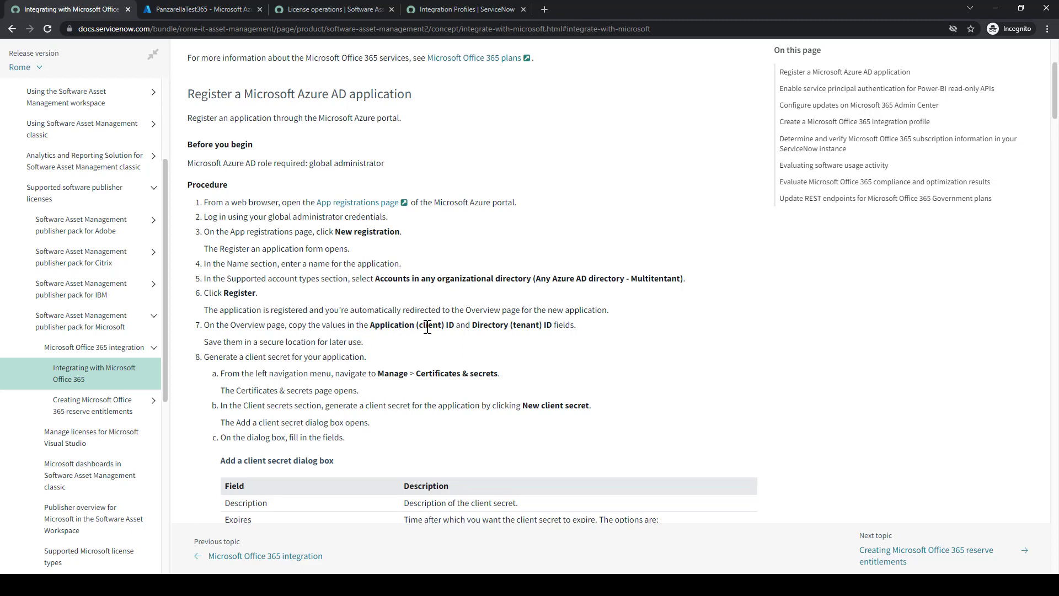
{"action": "left_click", "coordinate": [190, 9]}
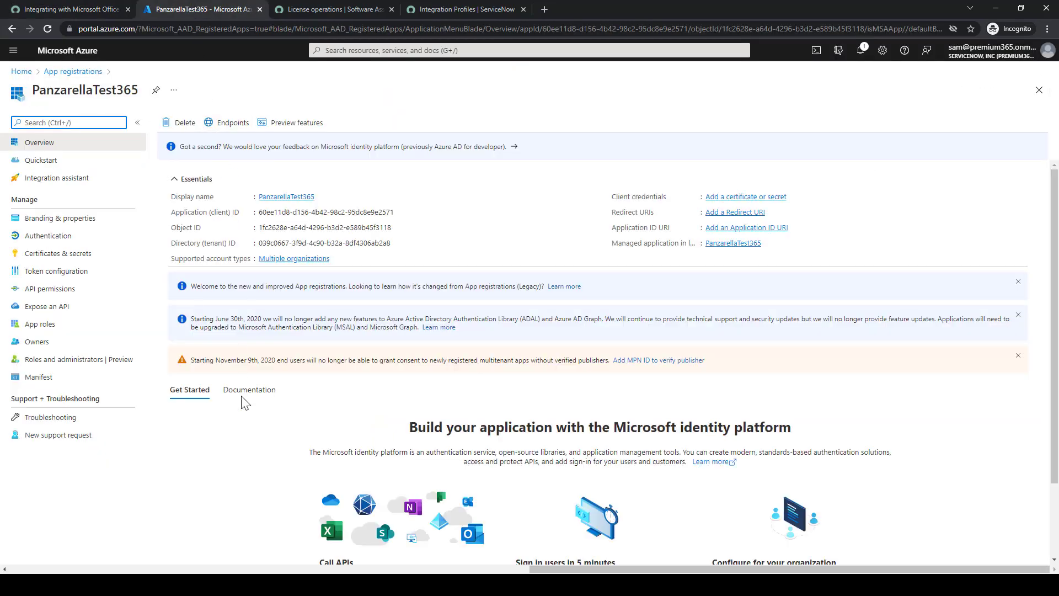
{"action": "key", "text": "alt+Tab"}
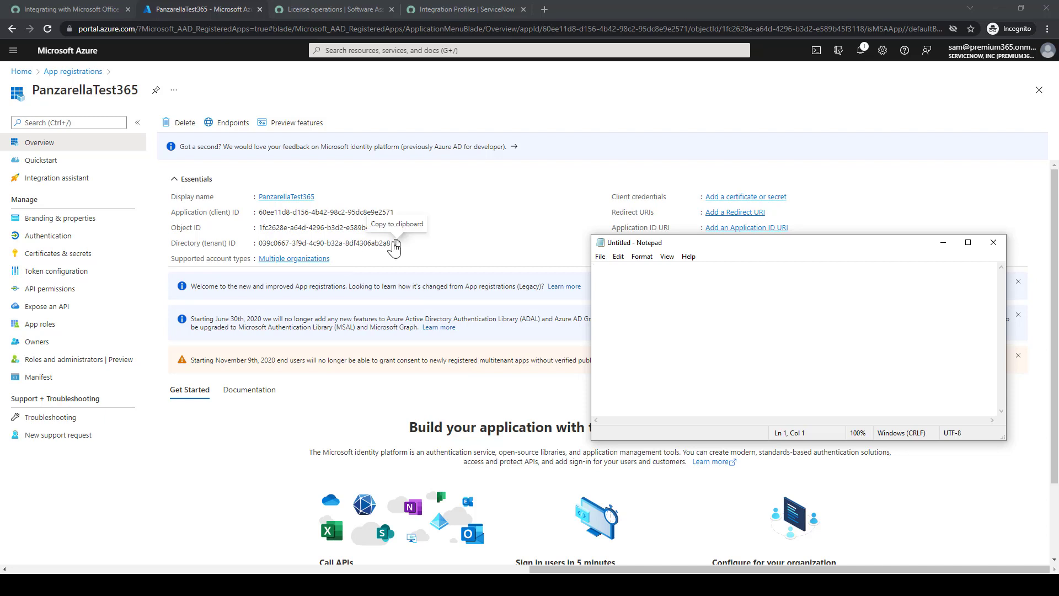
{"action": "left_click", "coordinate": [394, 248]}
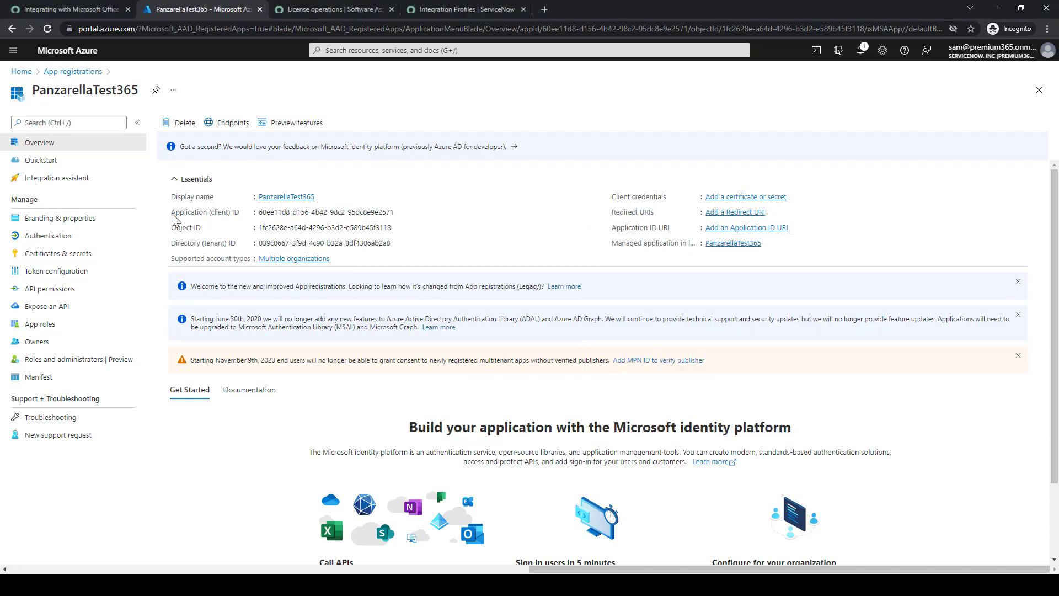
{"action": "left_click_drag", "start_coordinate": [171, 211], "coordinate": [392, 244]}
{"action": "key", "text": "ctrl+c"}
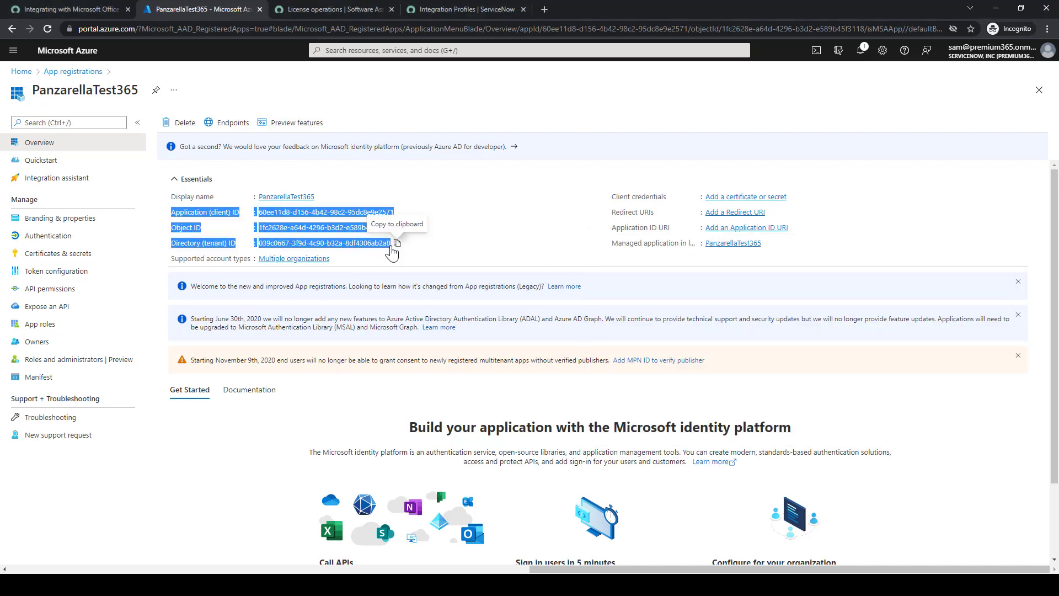
{"action": "key", "text": "alt+Tab"}
{"action": "key", "text": "ctrl+v"}
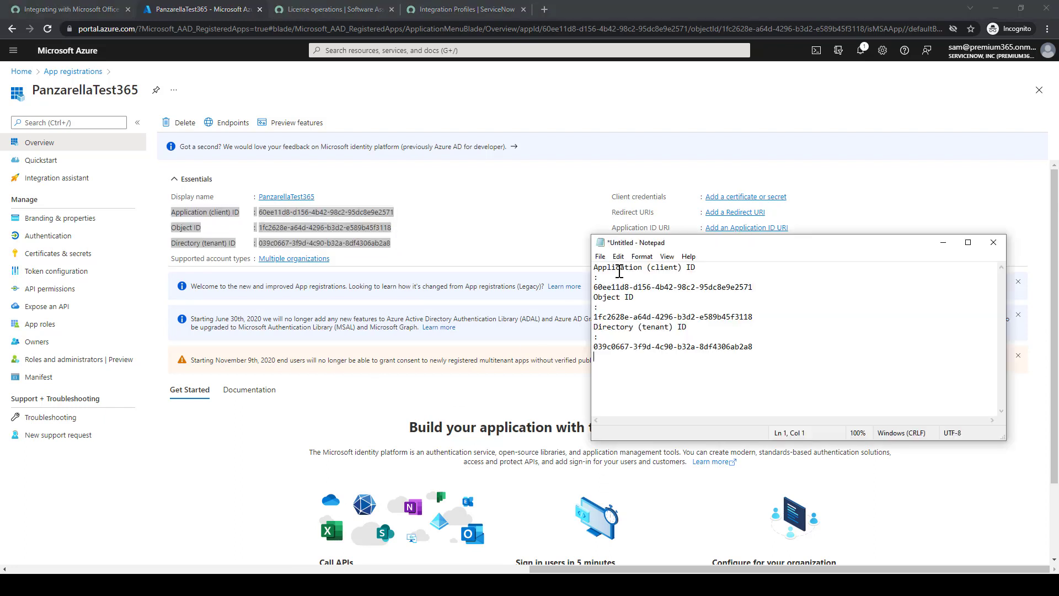
Join each ID value onto its label line, then shrink Notepad and move it to the lower right
{"action": "left_click", "coordinate": [596, 286]}
{"action": "key", "text": "BackSpace"}
{"action": "key", "text": "BackSpace"}
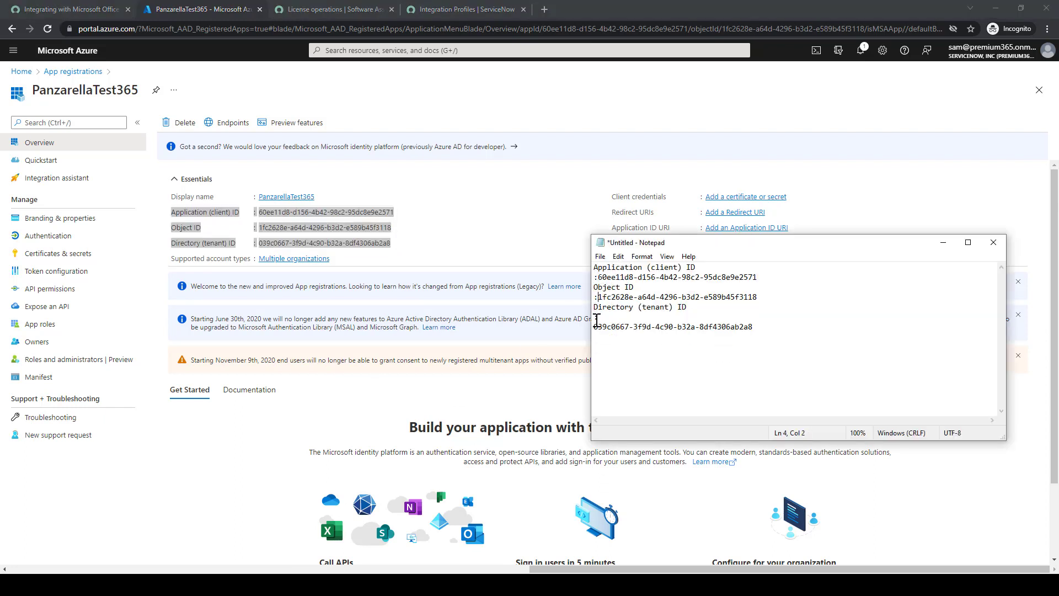
{"action": "key", "text": "BackSpace"}
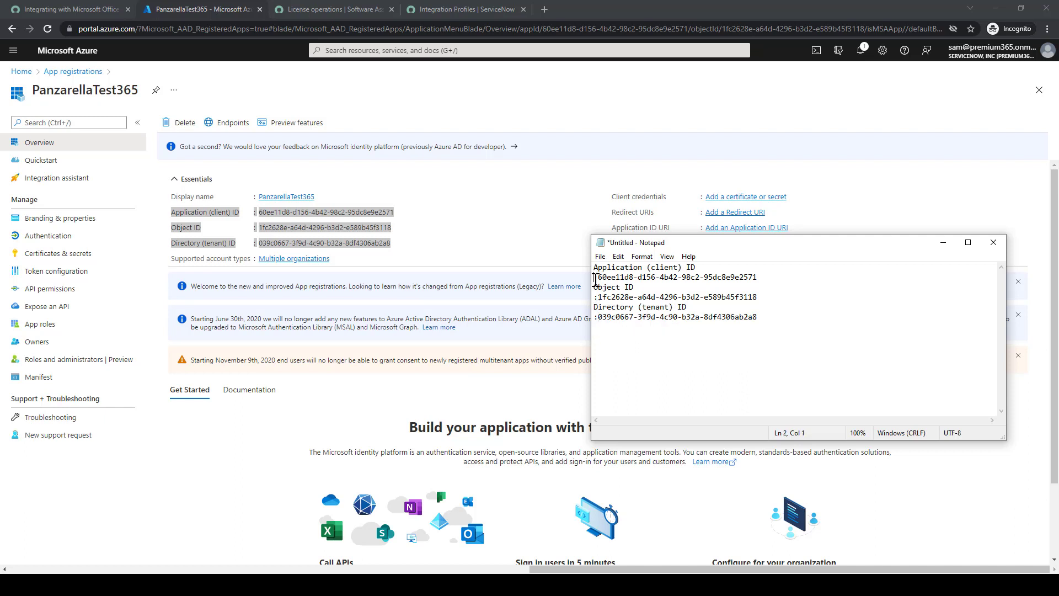
{"action": "key", "text": "BackSpace"}
{"action": "left_click", "coordinate": [595, 288]}
{"action": "key", "text": "BackSpace"}
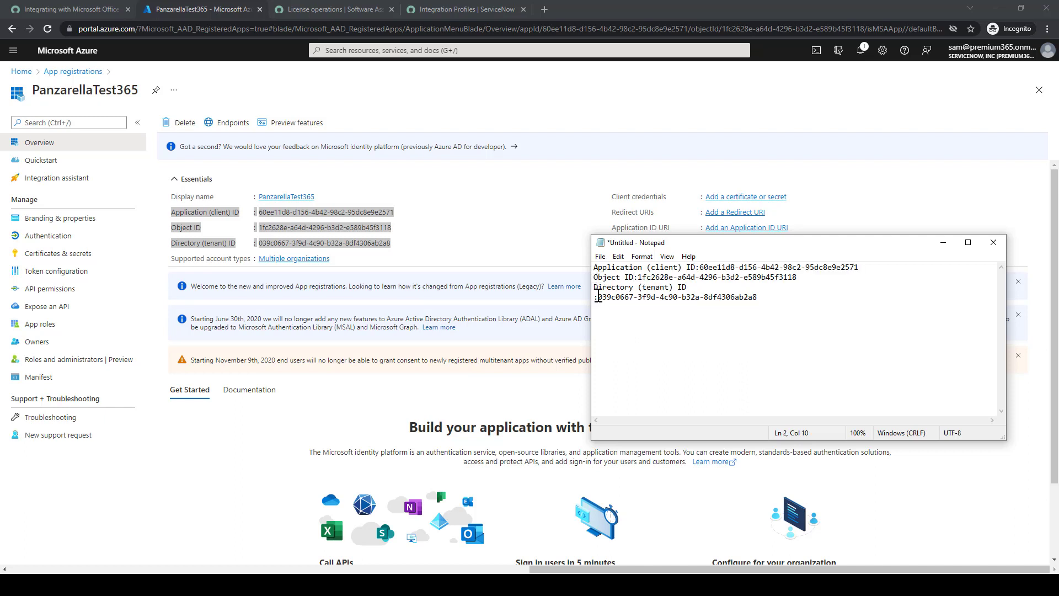
{"action": "key", "text": "BackSpace"}
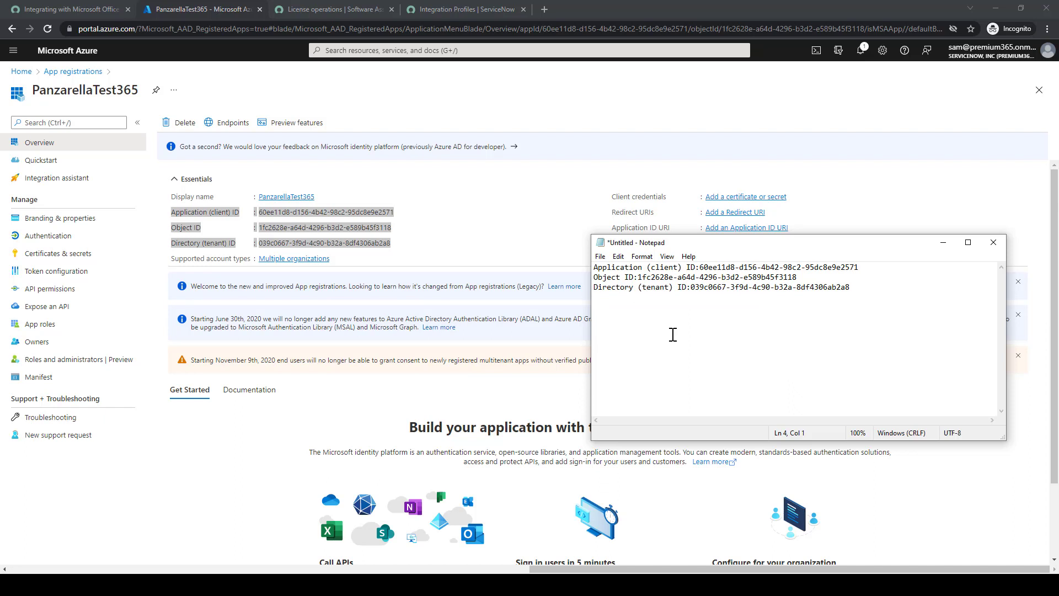
{"action": "left_click_drag", "start_coordinate": [707, 440], "coordinate": [707, 333]}
{"action": "left_click_drag", "start_coordinate": [735, 251], "coordinate": [774, 465]}
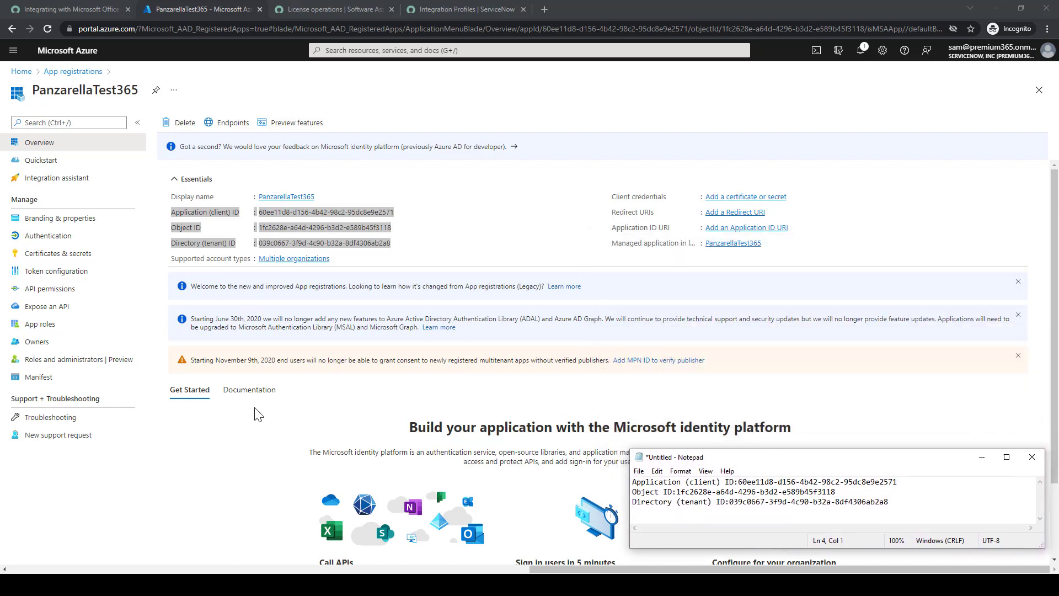
Open the PanzarellaTest365 app's Certificates & secrets page, checking the docs along the way
{"action": "left_click", "coordinate": [77, 7]}
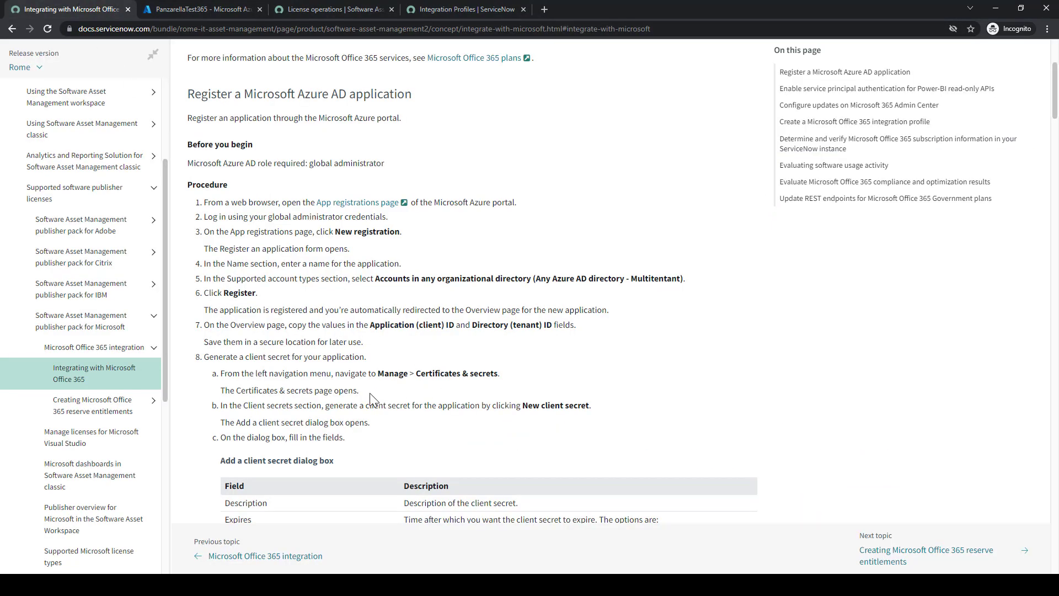
{"action": "scroll", "coordinate": [366, 361], "scroll_direction": "down", "scroll_amount": 2}
{"action": "scroll", "coordinate": [366, 361], "scroll_direction": "down", "scroll_amount": 2}
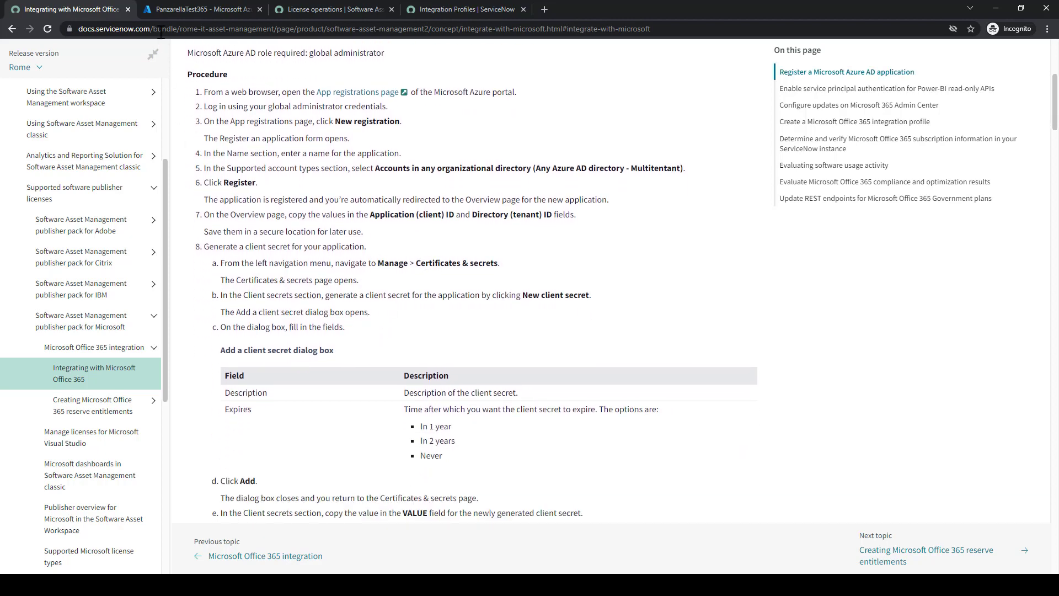
{"action": "left_click", "coordinate": [193, 8]}
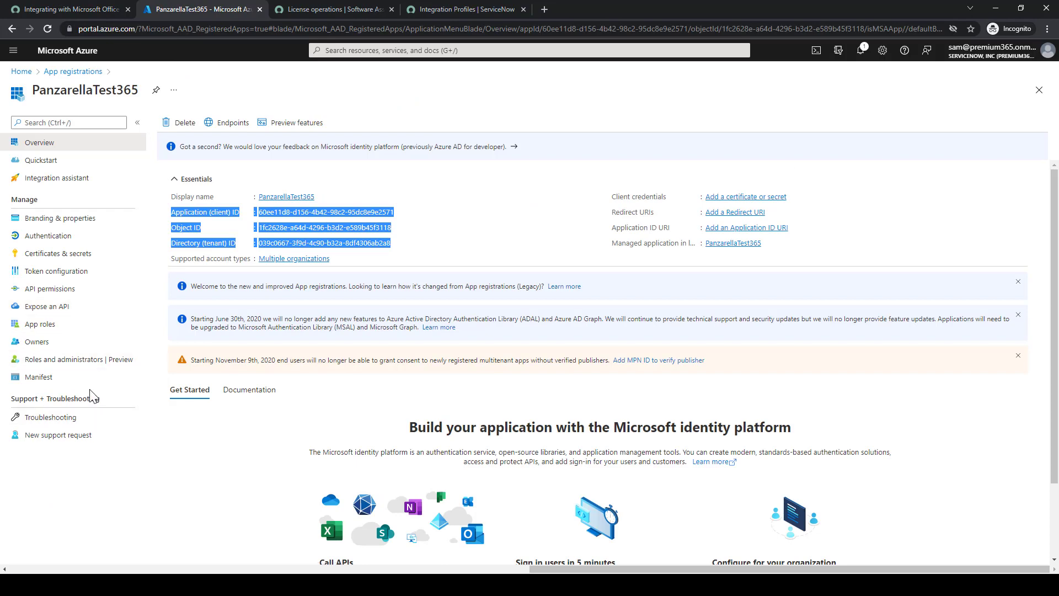
{"action": "left_click", "coordinate": [75, 7]}
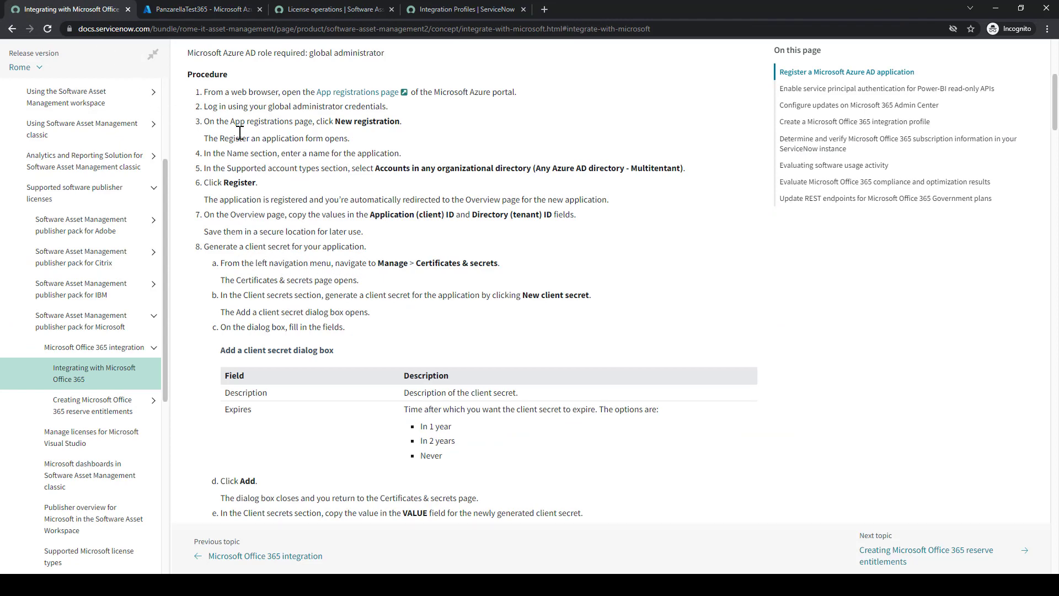
{"action": "left_click", "coordinate": [167, 9]}
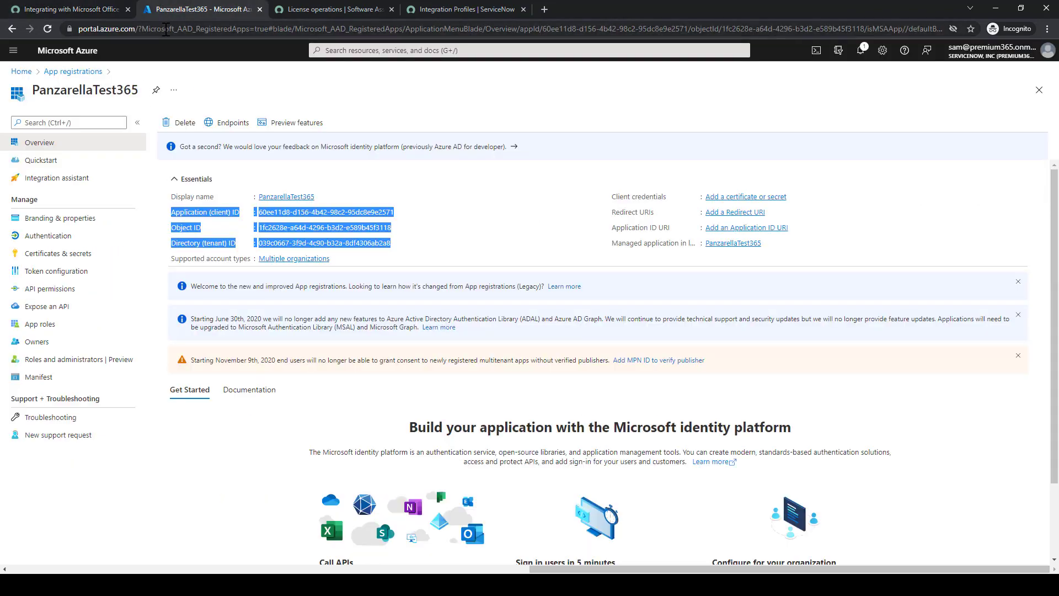
{"action": "left_click", "coordinate": [58, 254]}
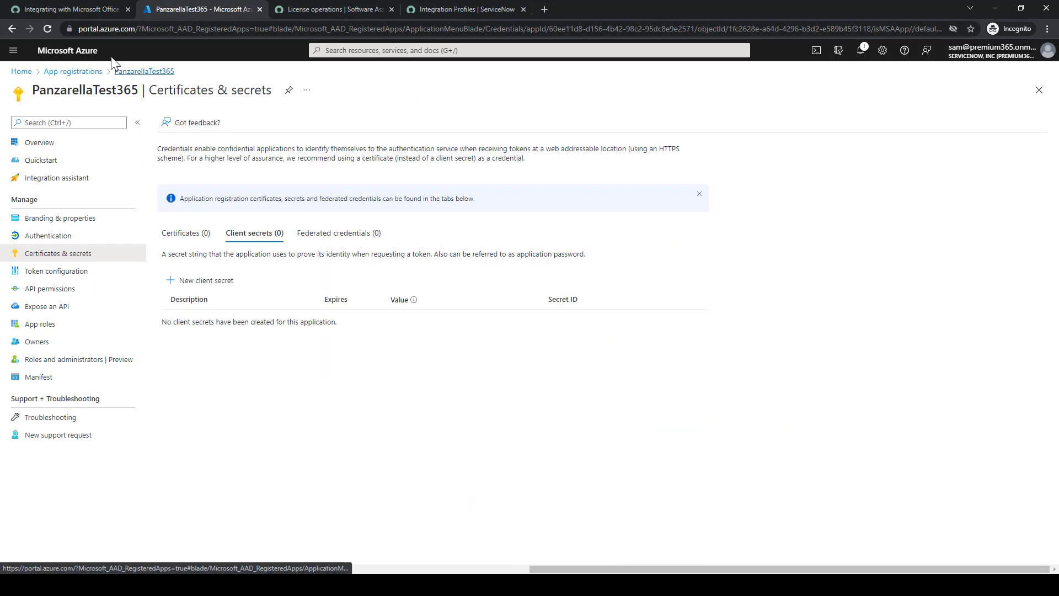
{"action": "left_click", "coordinate": [65, 8]}
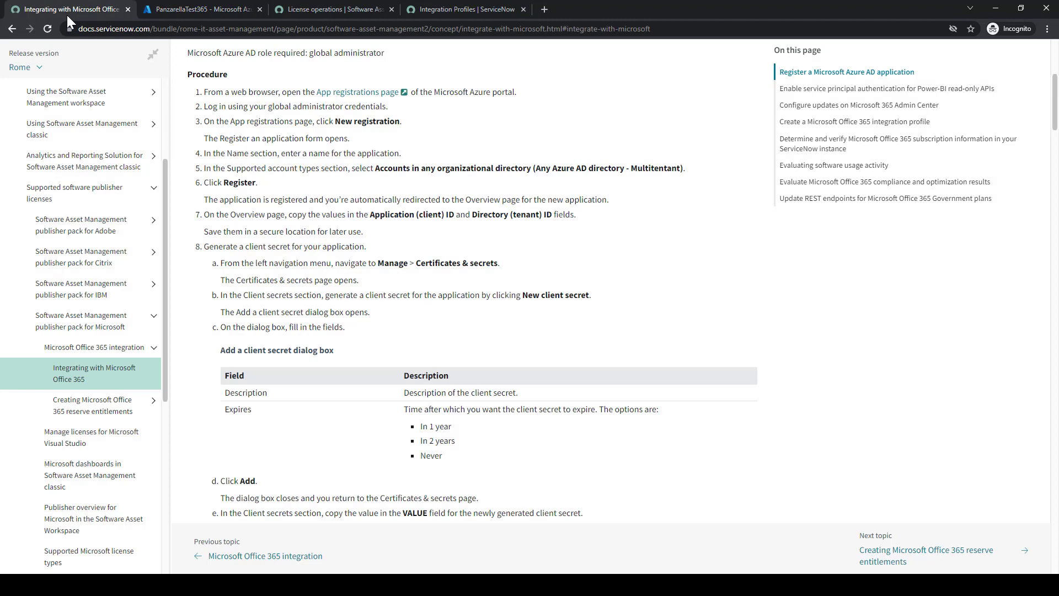
{"action": "left_click", "coordinate": [199, 7]}
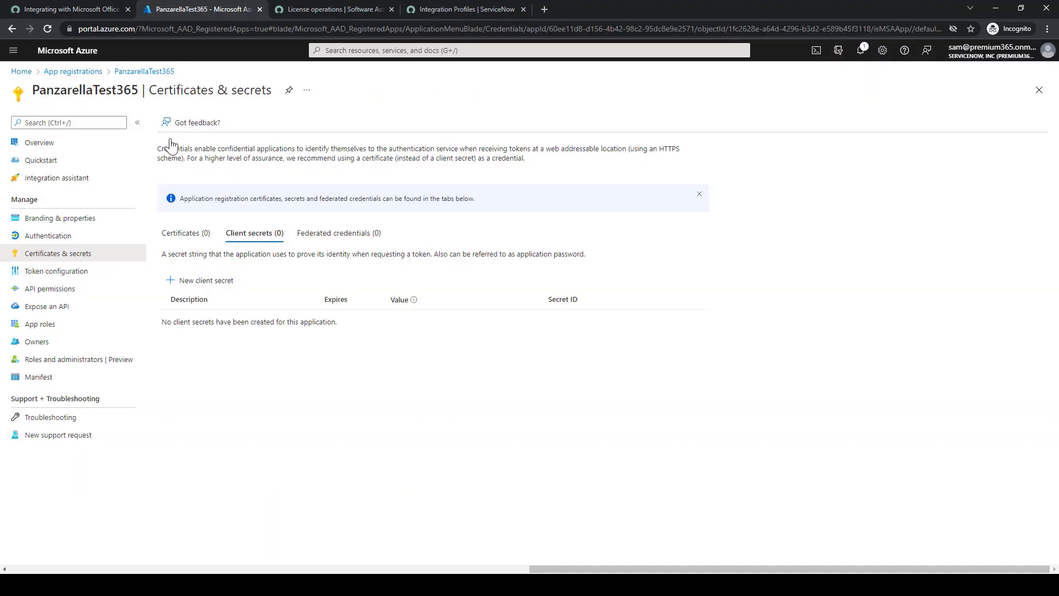
Add a new client secret described PanzSecret with the recommended 6-month expiry
{"action": "left_click", "coordinate": [188, 280]}
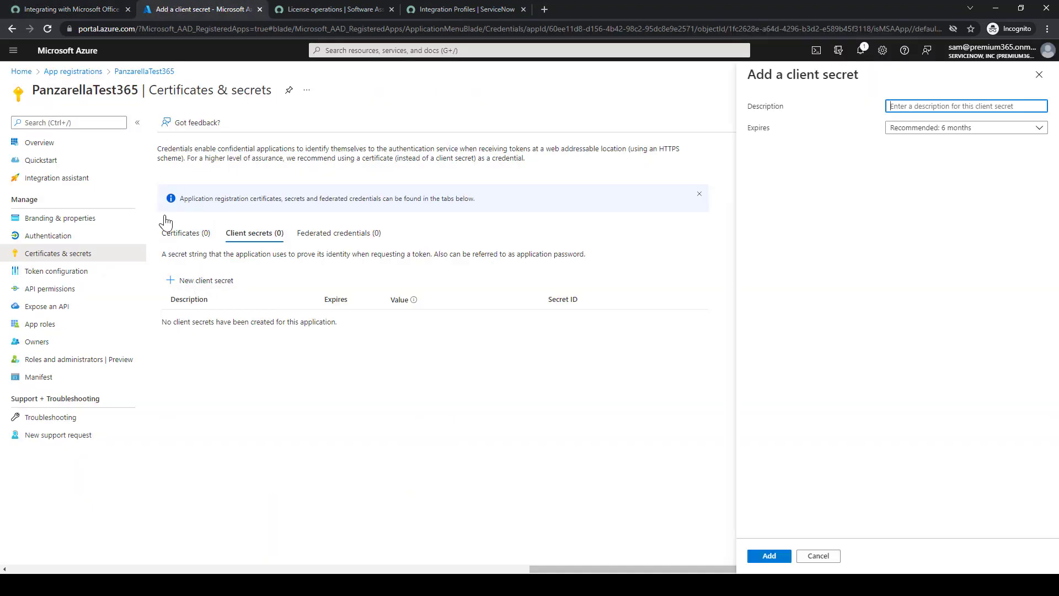
{"action": "left_click", "coordinate": [80, 10]}
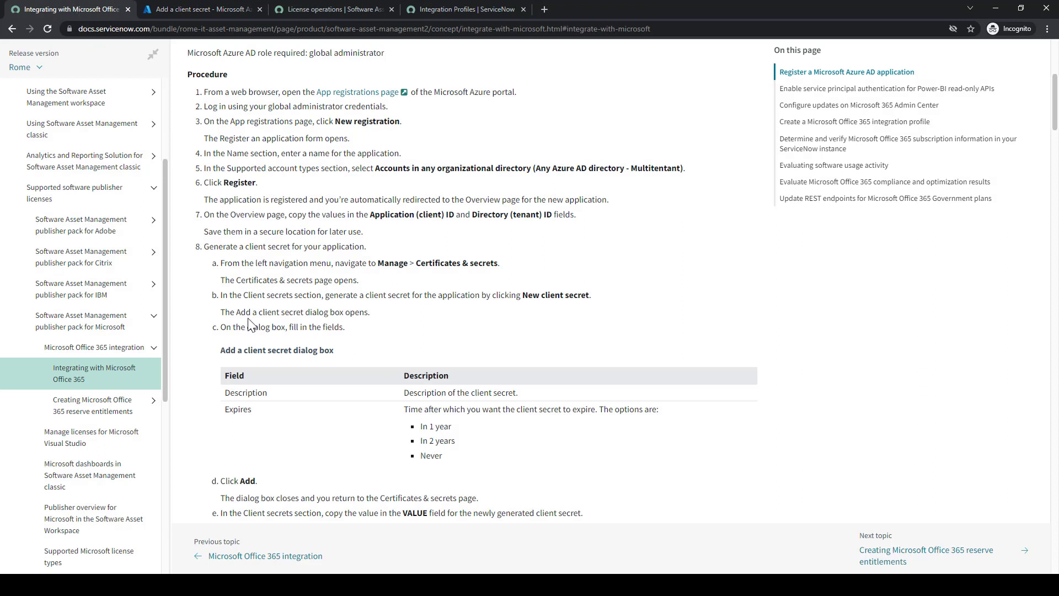
{"action": "scroll", "coordinate": [282, 325], "scroll_direction": "down", "scroll_amount": 2}
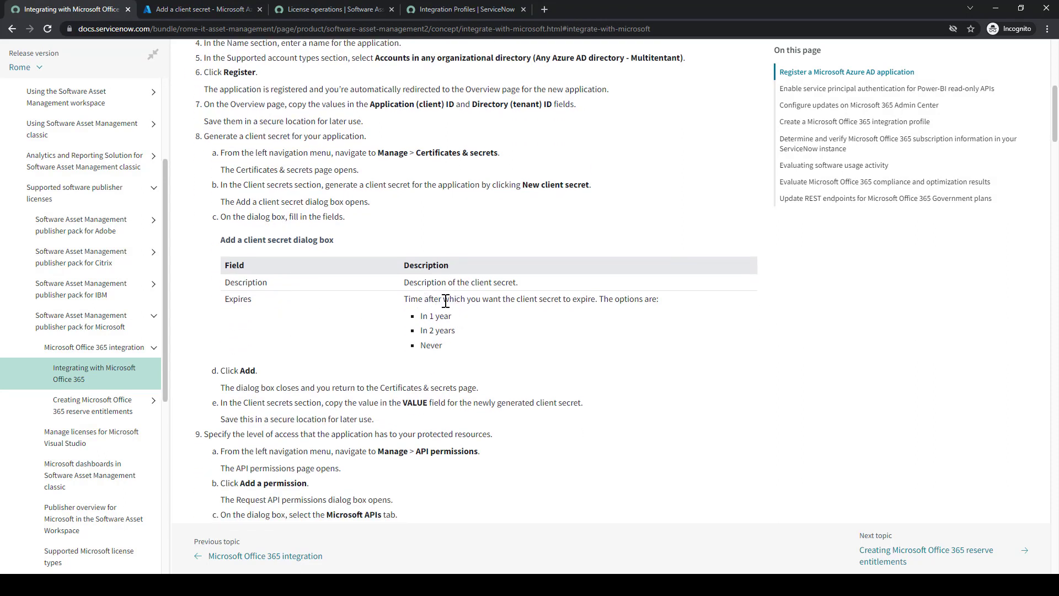
{"action": "left_click", "coordinate": [205, 9]}
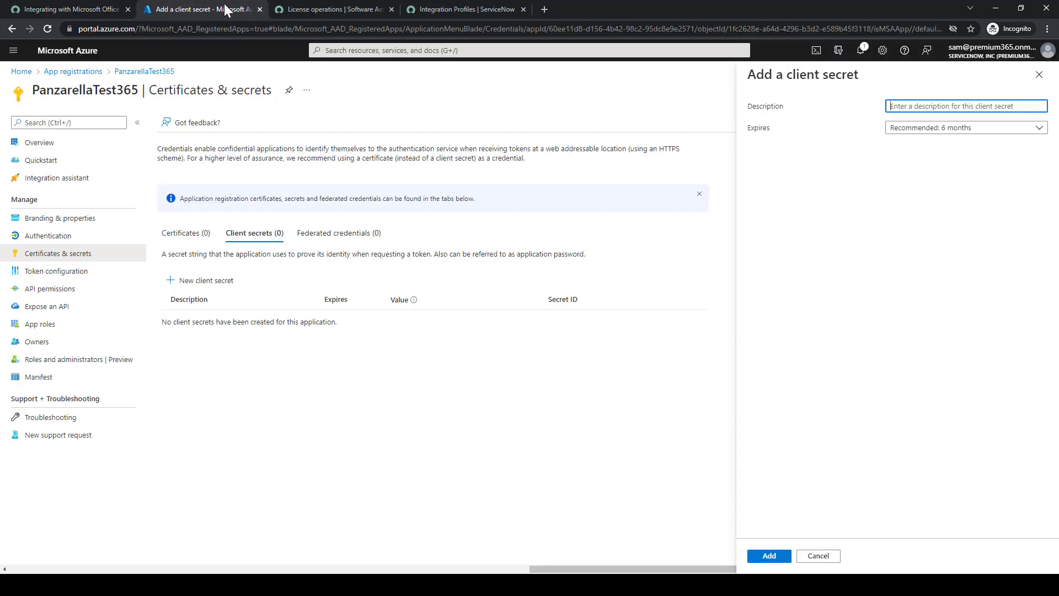
{"action": "left_click", "coordinate": [924, 131]}
{"action": "left_click", "coordinate": [923, 145]}
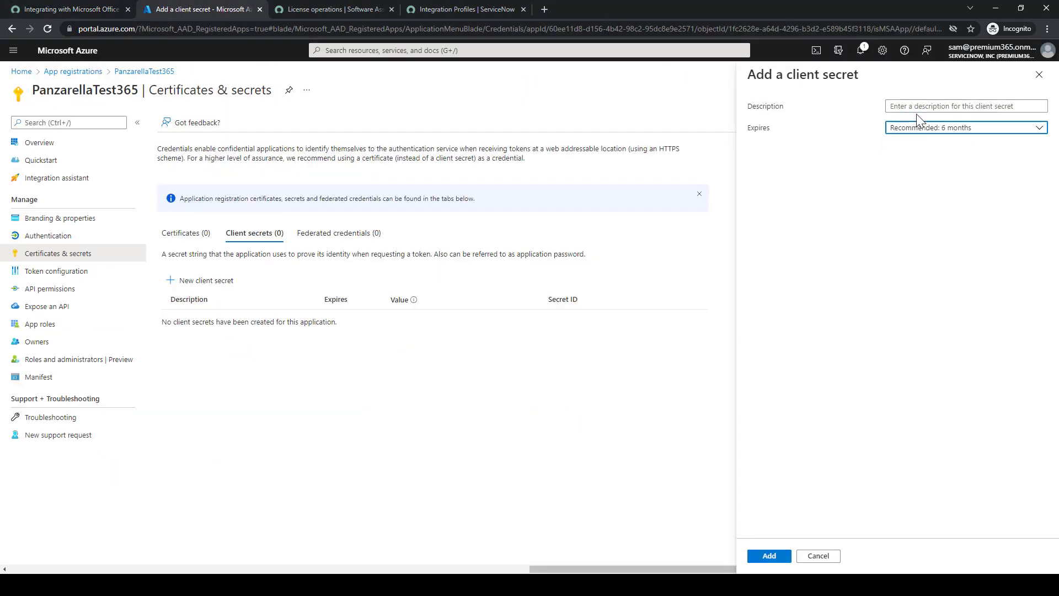
{"action": "left_click", "coordinate": [916, 107]}
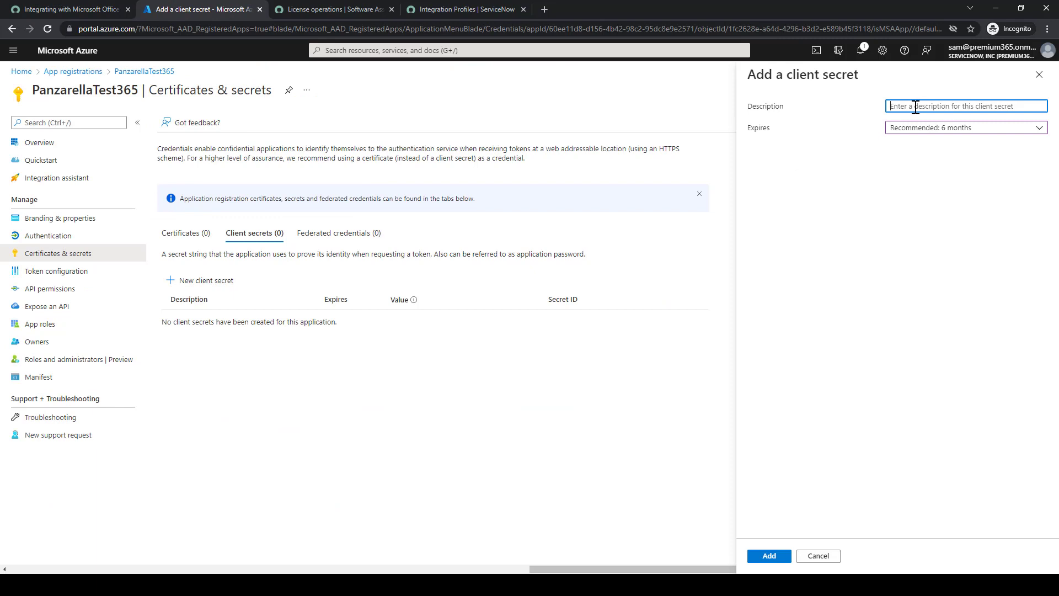
{"action": "type", "text": "PanzSecret"}
{"action": "left_click", "coordinate": [91, 9]}
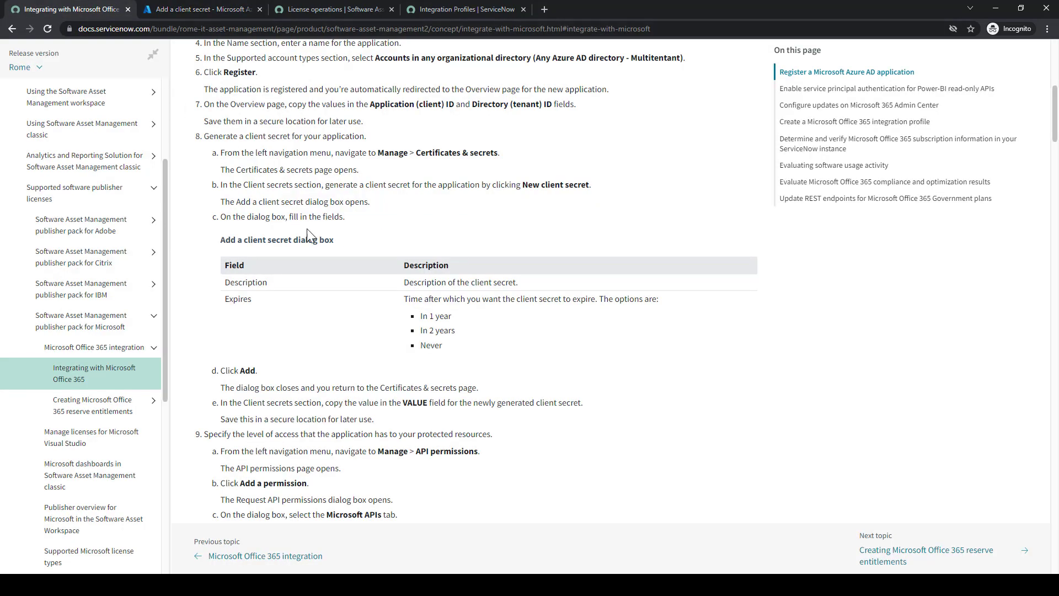
{"action": "left_click", "coordinate": [201, 9]}
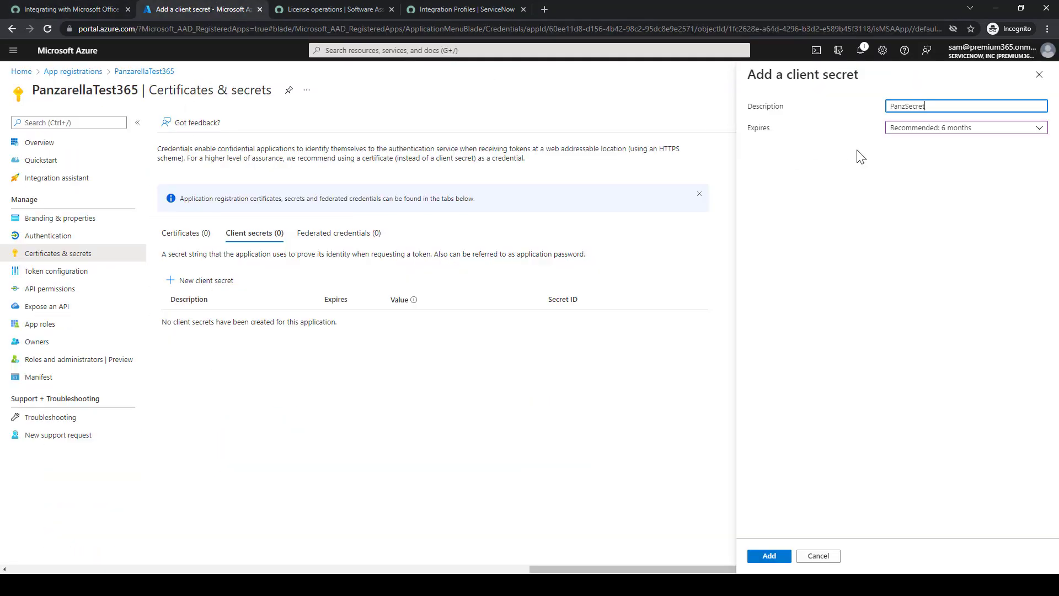
{"action": "left_click", "coordinate": [776, 557]}
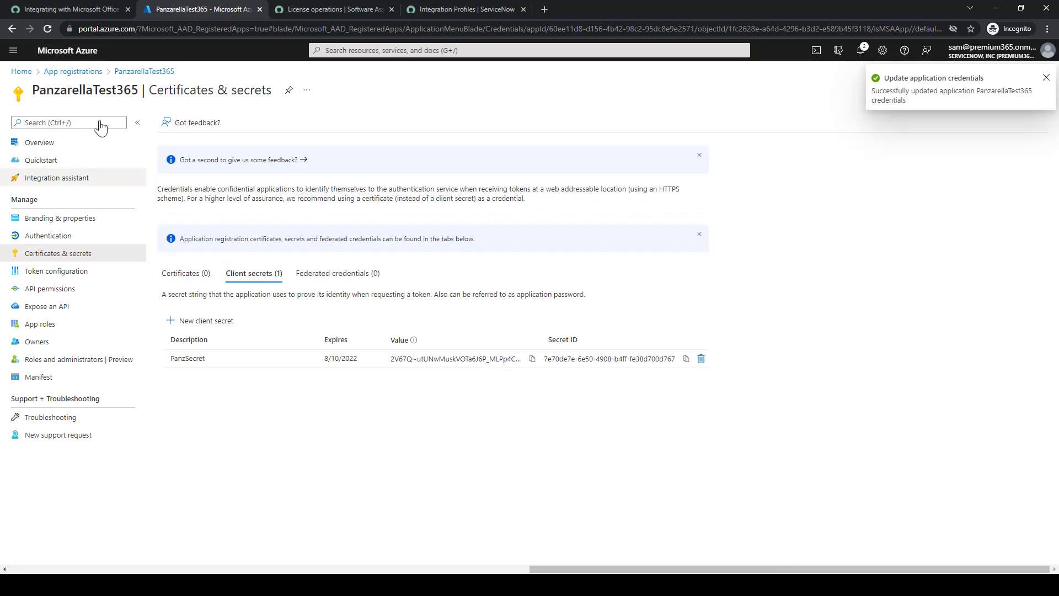
Copy the client secret value into Notepad on a new line labelled 'Client Secret Value:'
{"action": "left_click", "coordinate": [70, 8]}
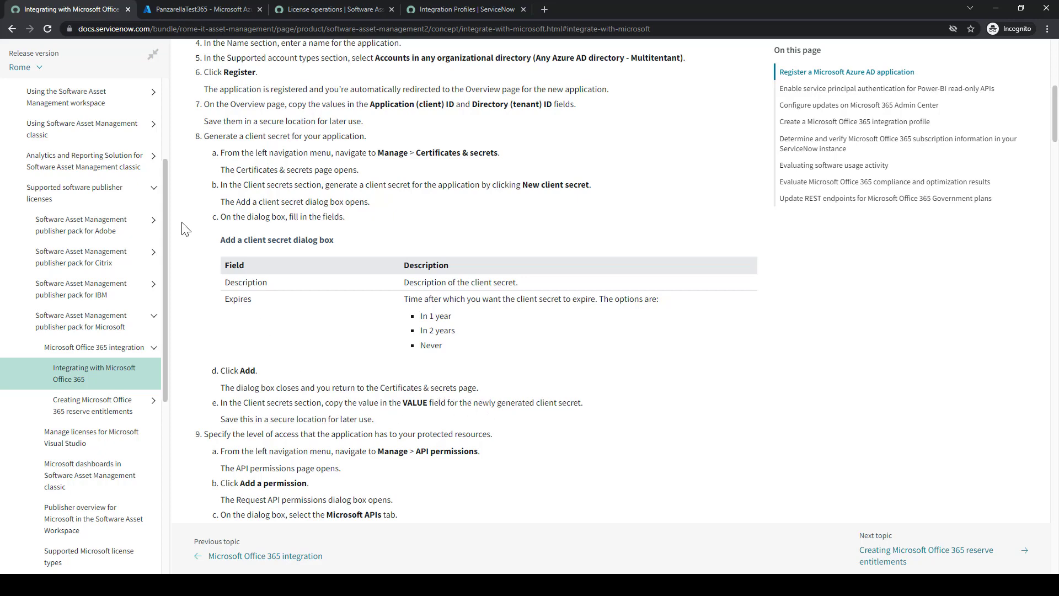
{"action": "left_click", "coordinate": [198, 9]}
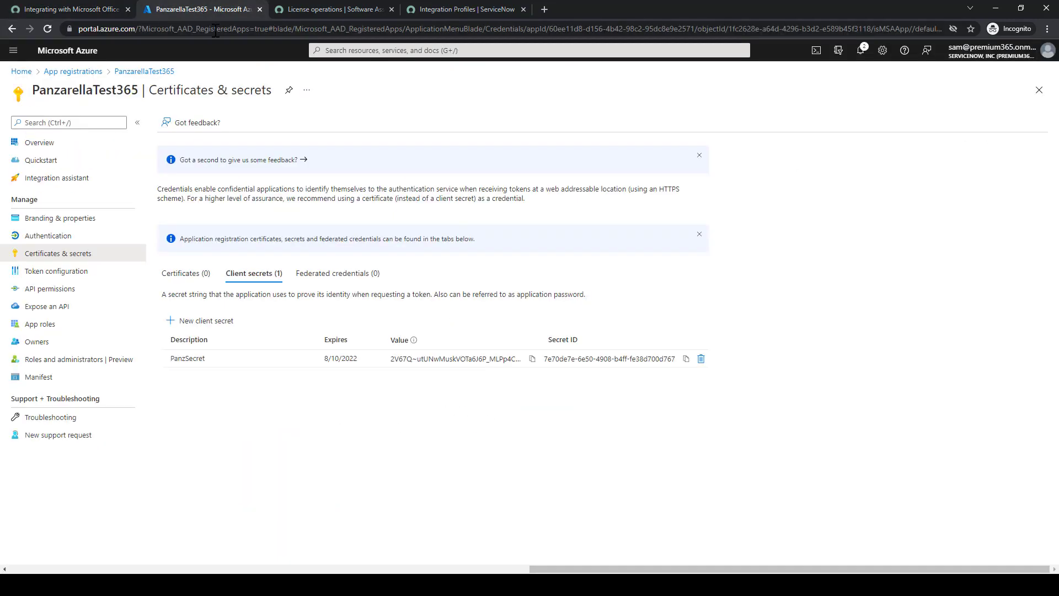
{"action": "left_click", "coordinate": [531, 359]}
{"action": "left_click", "coordinate": [65, 8]}
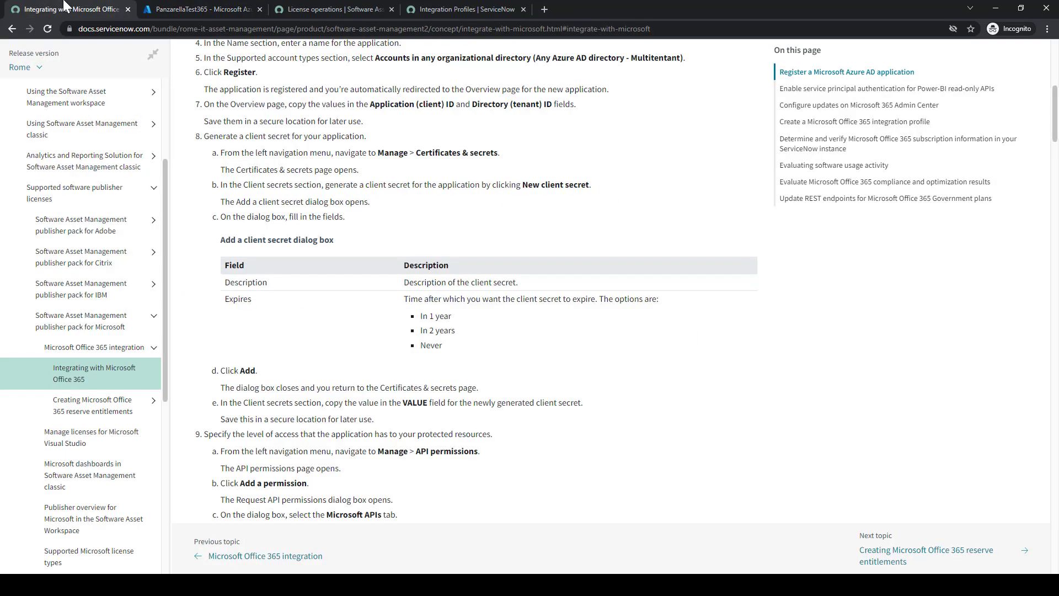
{"action": "left_click", "coordinate": [193, 7]}
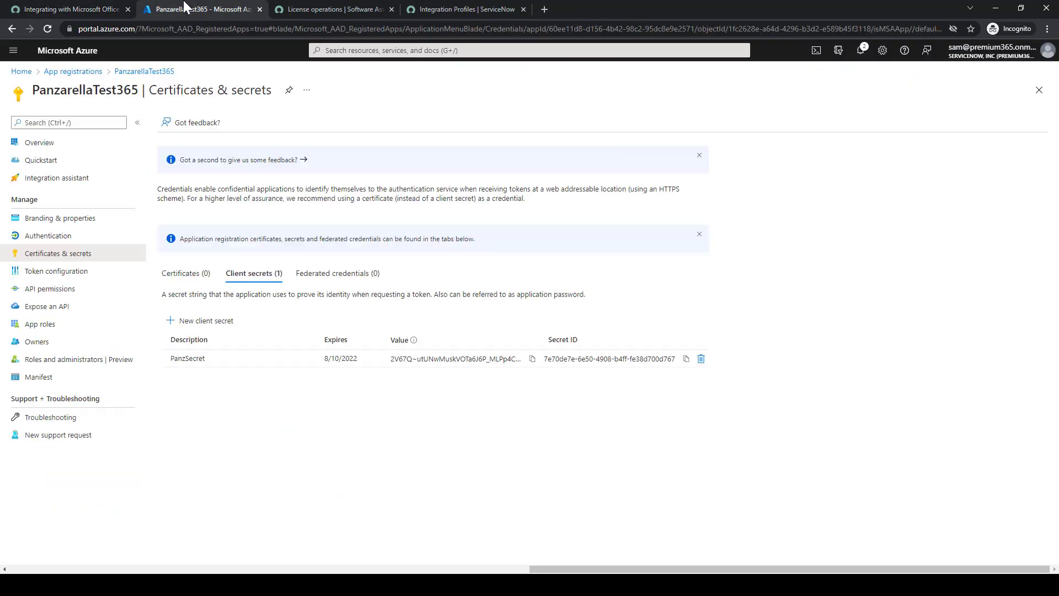
{"action": "left_click", "coordinate": [531, 359]}
{"action": "key", "text": "alt+Tab"}
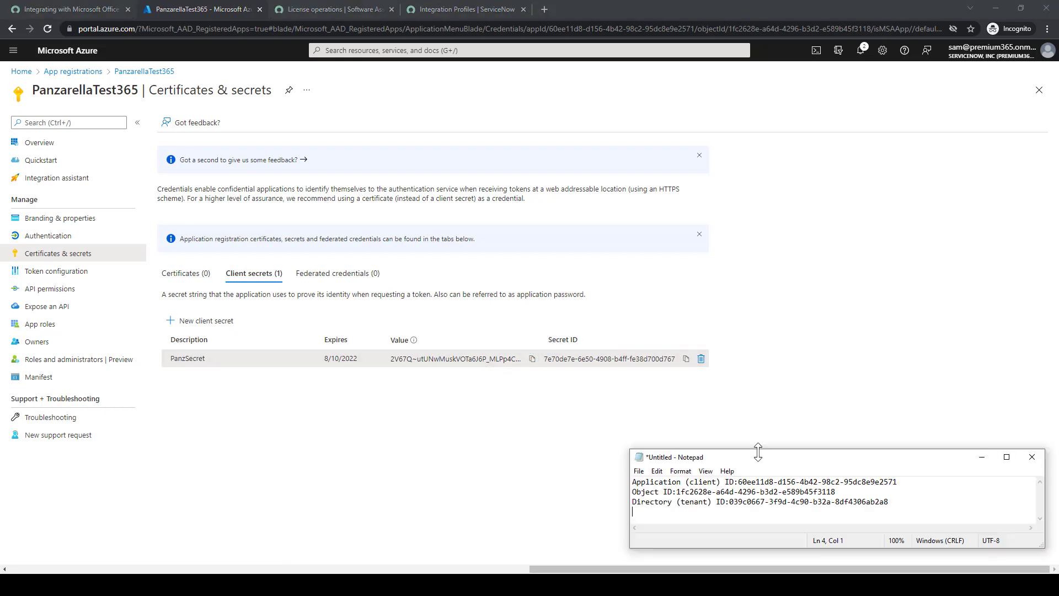
{"action": "key", "text": "Return"}
{"action": "key", "text": "ctrl+v"}
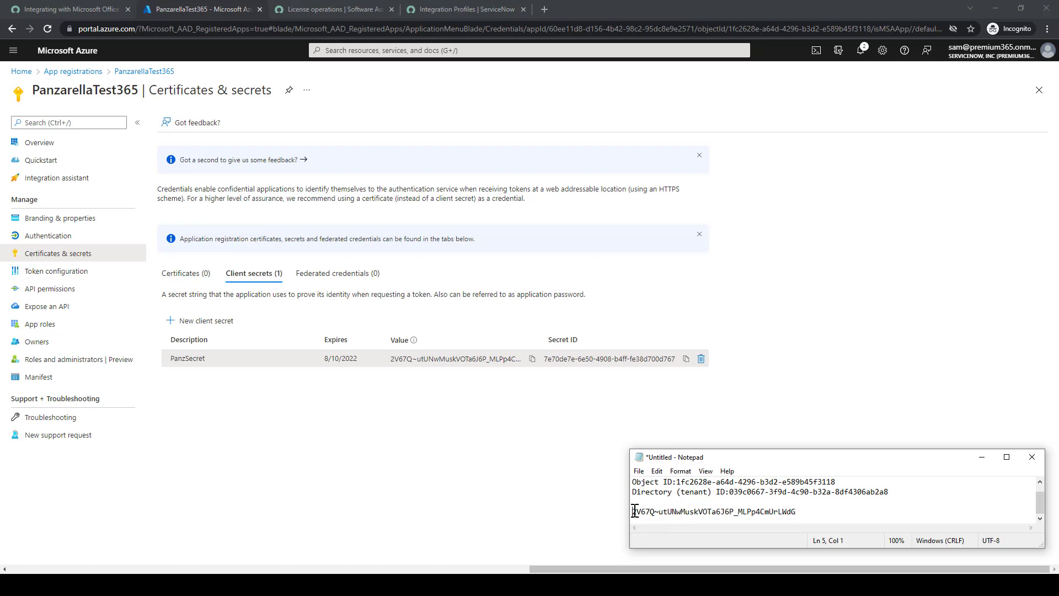
{"action": "type", "text": "Client Secret Value:"}
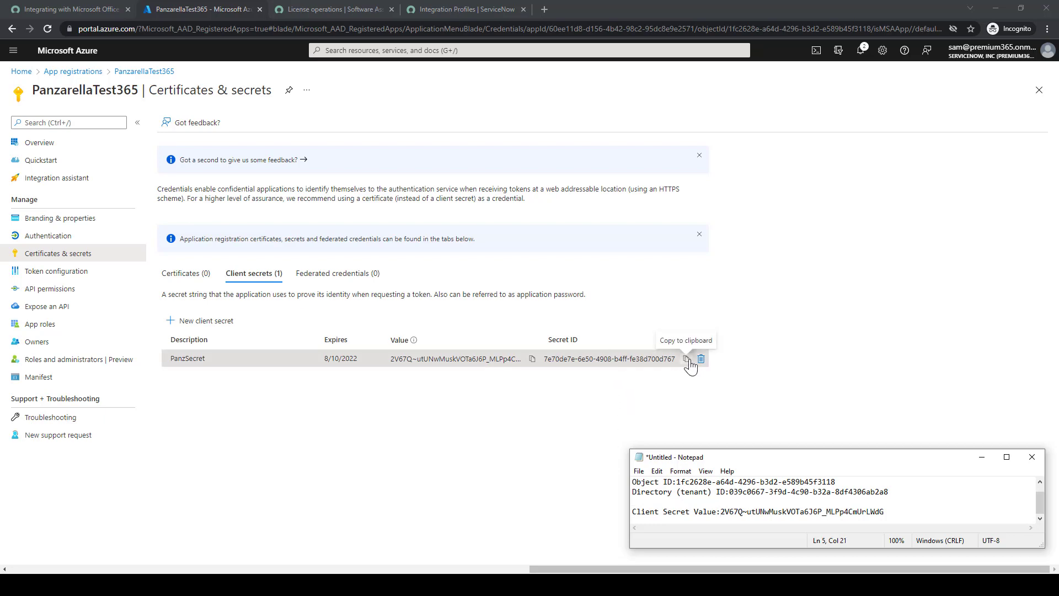
{"action": "left_click", "coordinate": [77, 9]}
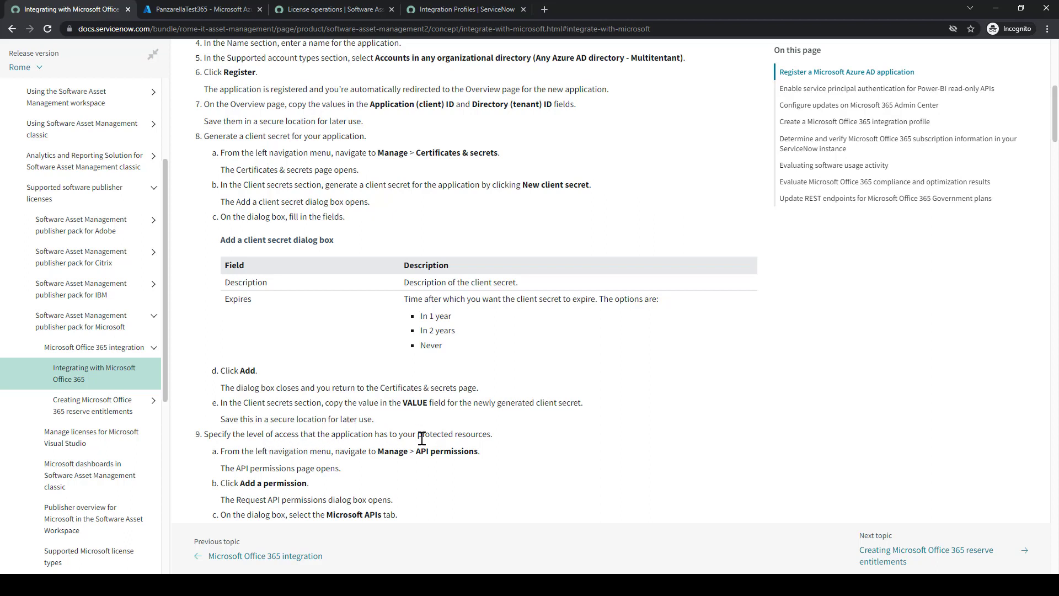
Open the PanzarellaTest365 app's API permissions page
{"action": "scroll", "coordinate": [443, 452], "scroll_direction": "down", "scroll_amount": 1}
{"action": "left_click", "coordinate": [190, 8]}
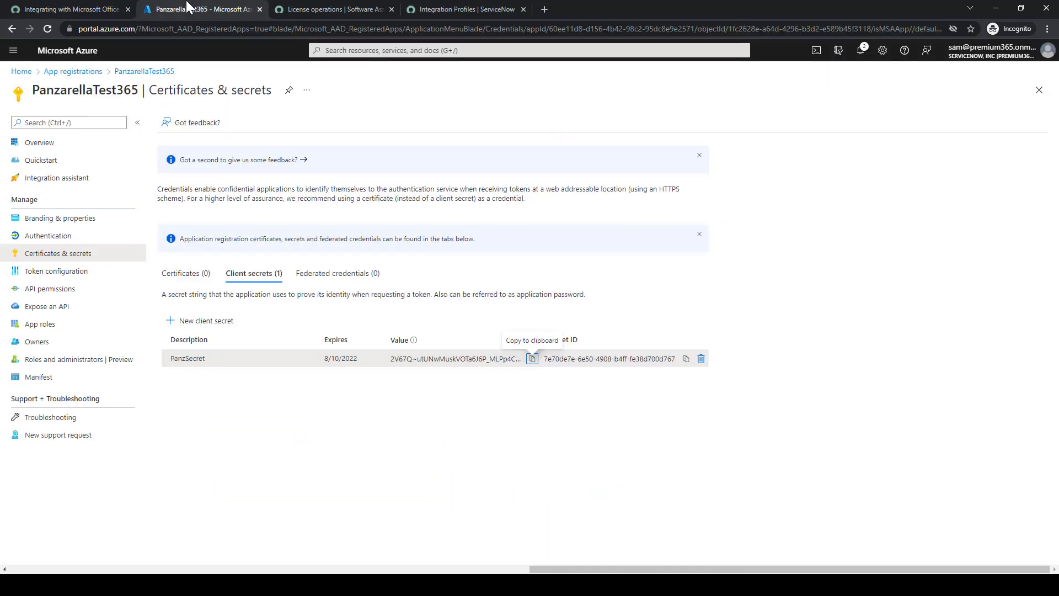
{"action": "left_click", "coordinate": [51, 293]}
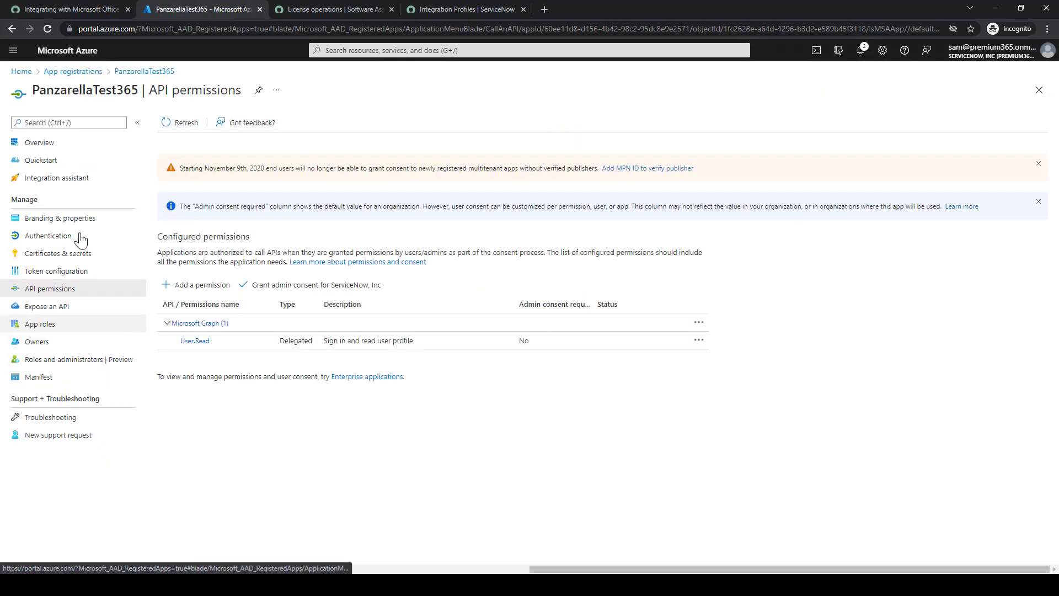
{"action": "left_click", "coordinate": [66, 7]}
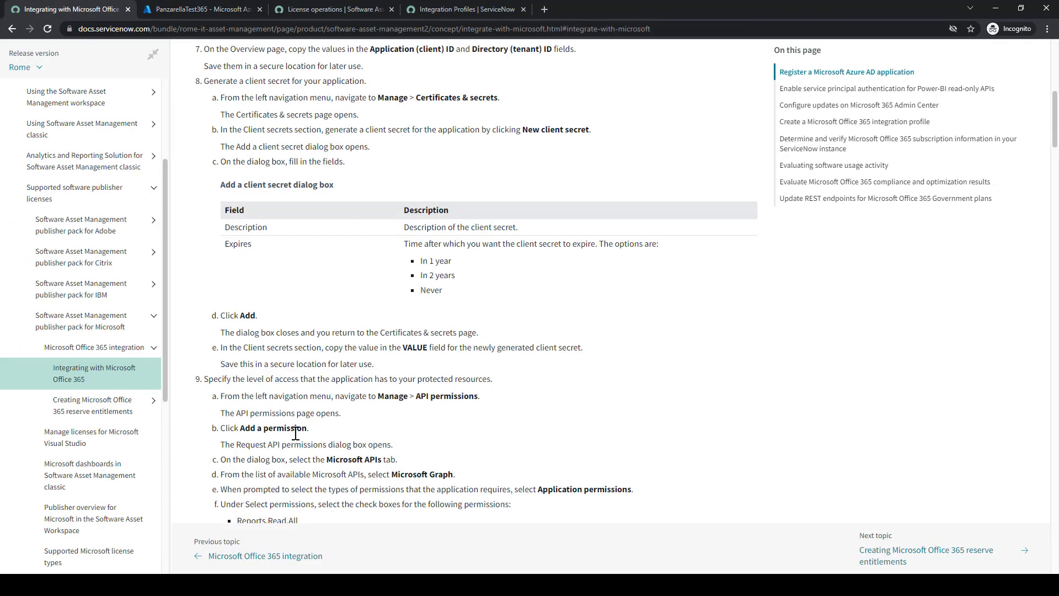
{"action": "scroll", "coordinate": [296, 433], "scroll_direction": "down", "scroll_amount": 1}
{"action": "left_click", "coordinate": [197, 8]}
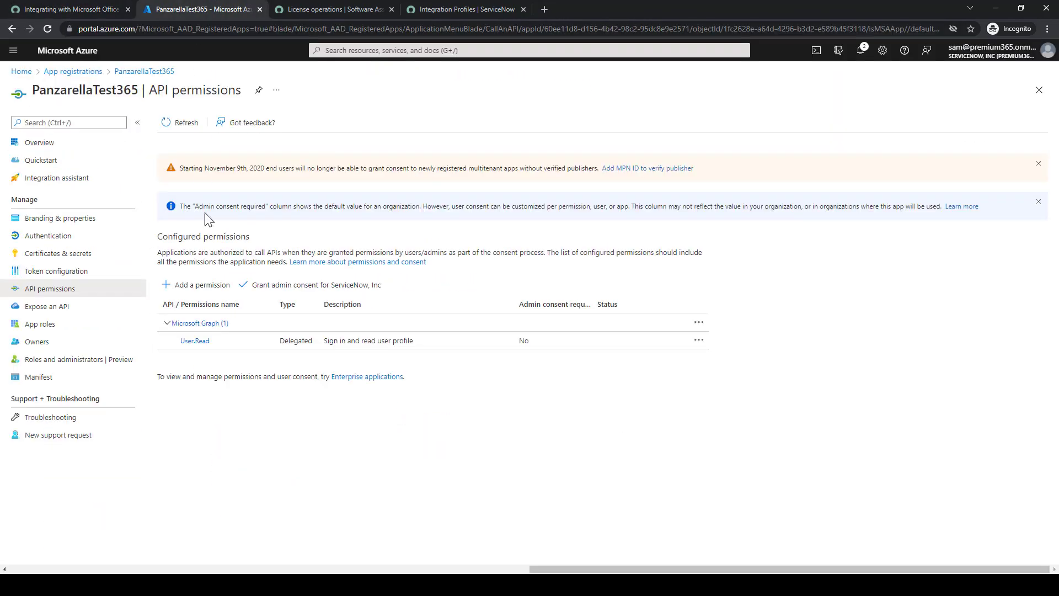
Start adding a permission and pick Microsoft Graph as the API
{"action": "left_click", "coordinate": [203, 288]}
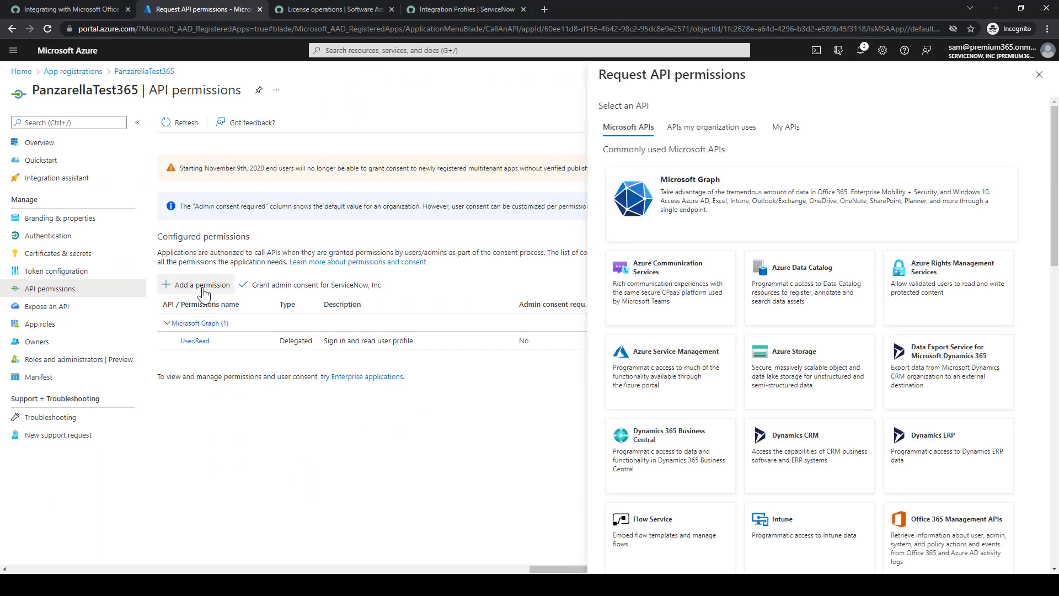
{"action": "key", "text": "ctrl+shift+Tab"}
{"action": "left_click", "coordinate": [193, 6]}
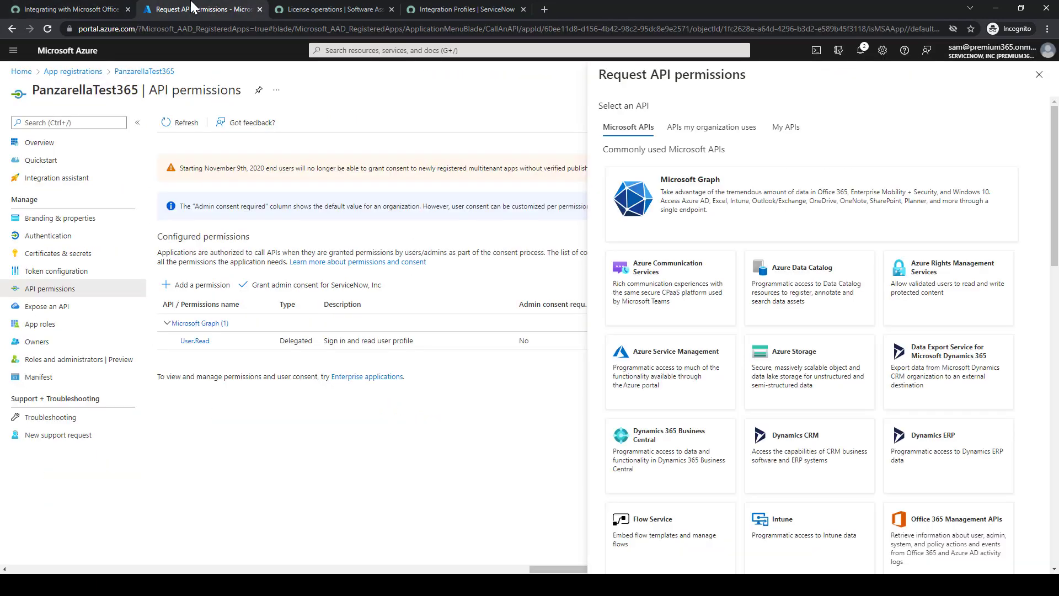
{"action": "left_click", "coordinate": [36, 8]}
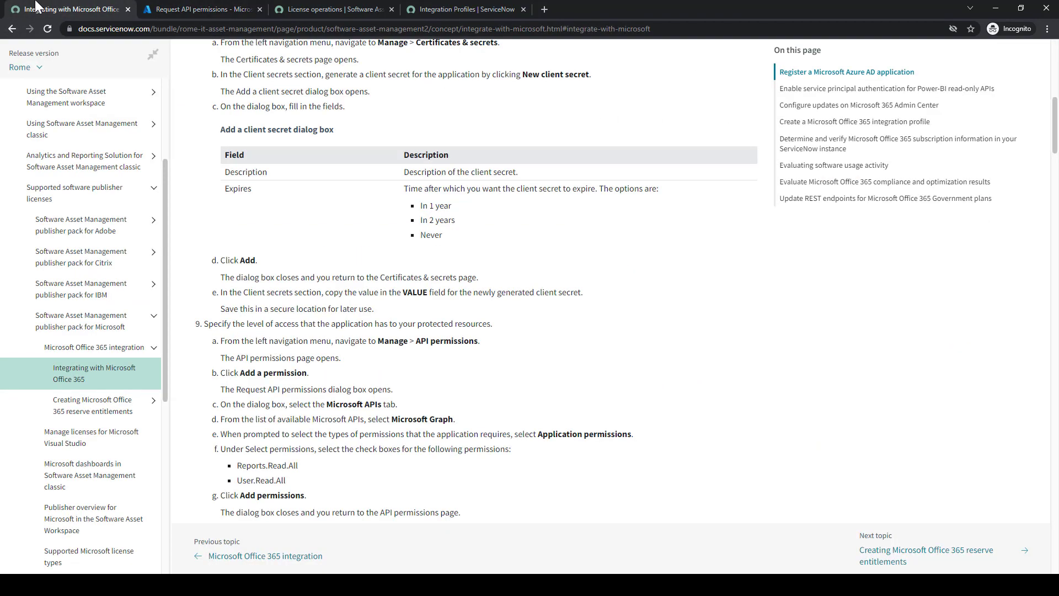
{"action": "left_click", "coordinate": [174, 7]}
{"action": "left_click", "coordinate": [767, 209]}
{"action": "key", "text": "ctrl+shift+Tab"}
Choose Microsoft Graph application permissions and check Reports.Read.All under Reports
{"action": "left_click", "coordinate": [172, 11]}
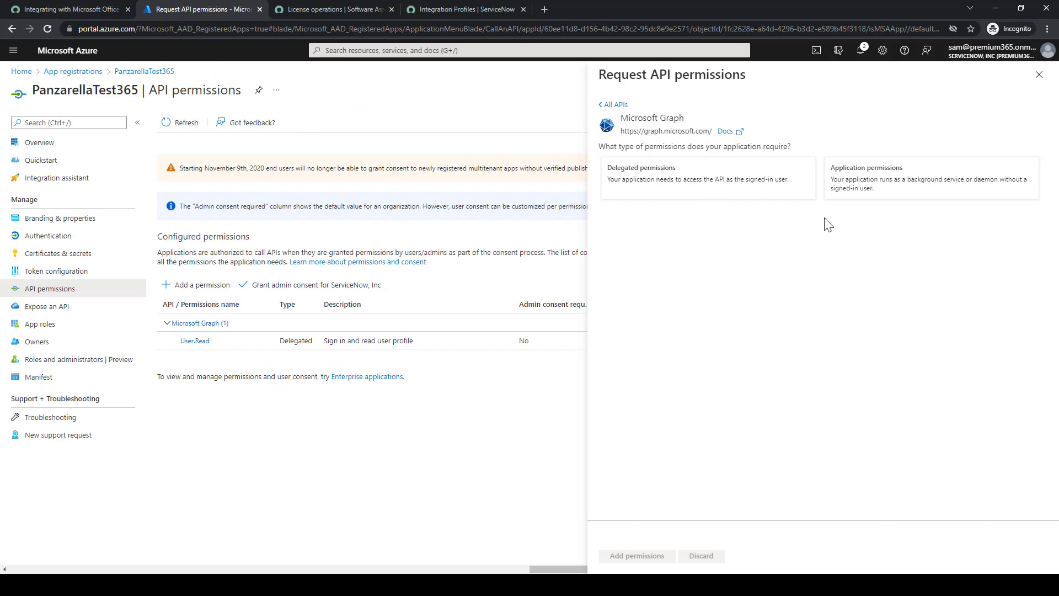
{"action": "left_click", "coordinate": [910, 186]}
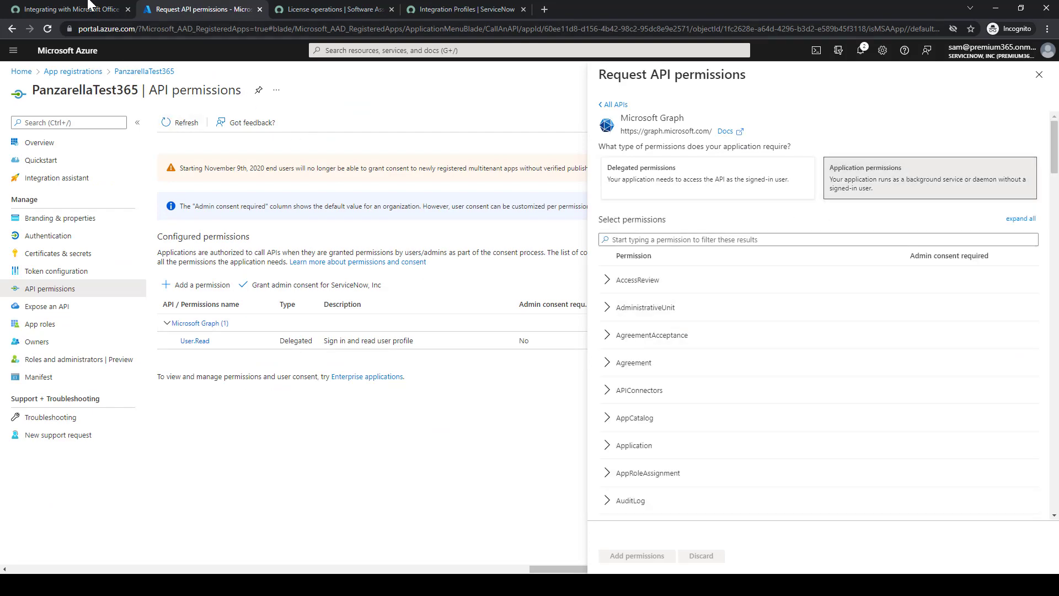
{"action": "left_click", "coordinate": [88, 9]}
{"action": "scroll", "coordinate": [308, 309], "scroll_direction": "down", "scroll_amount": 2}
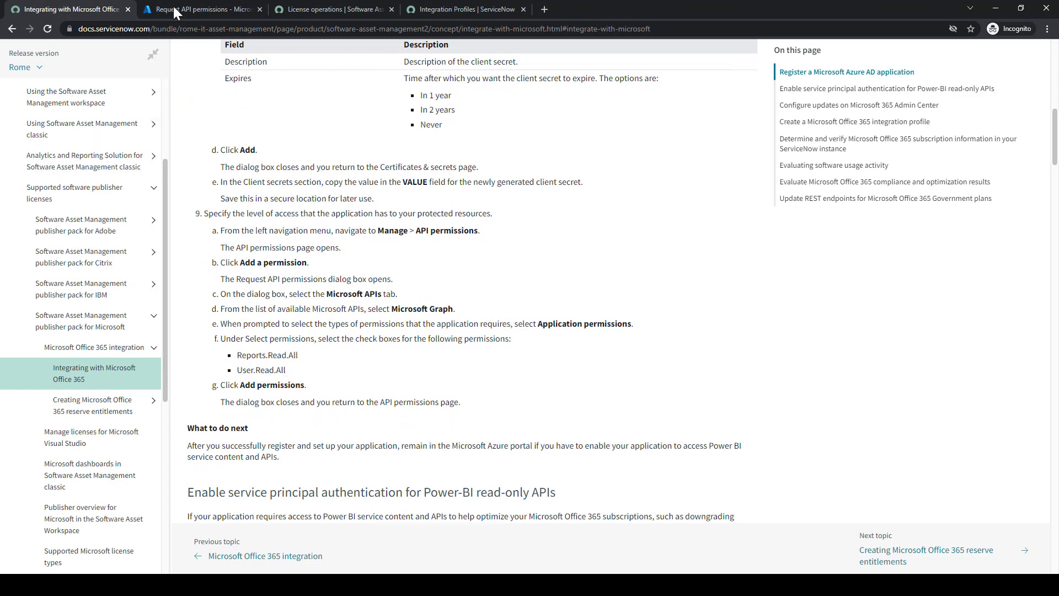
{"action": "left_click", "coordinate": [199, 9]}
{"action": "scroll", "coordinate": [804, 382], "scroll_direction": "down", "scroll_amount": 20}
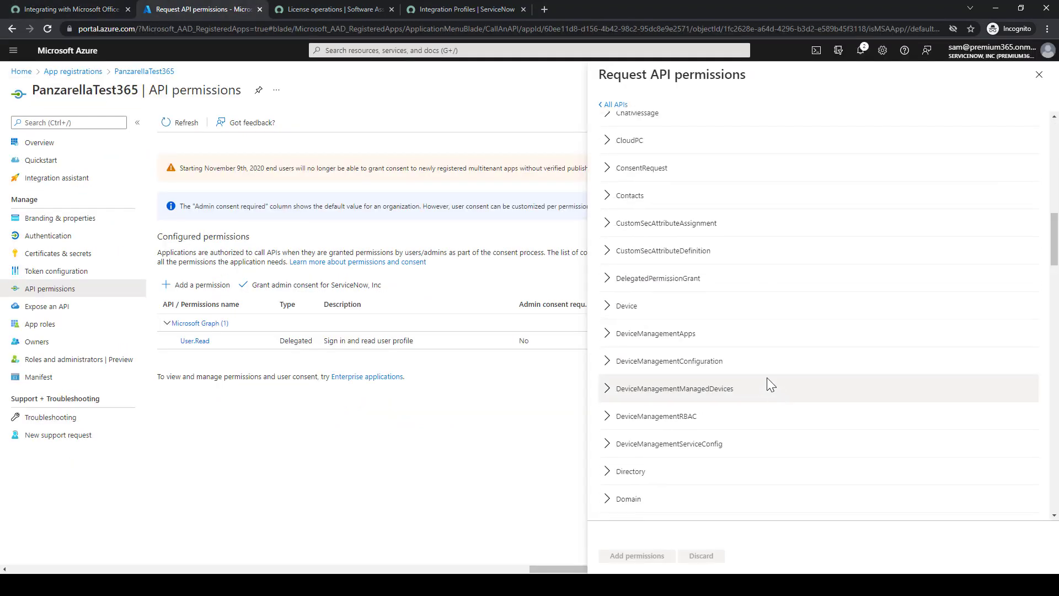
{"action": "scroll", "coordinate": [766, 379], "scroll_direction": "down", "scroll_amount": 3}
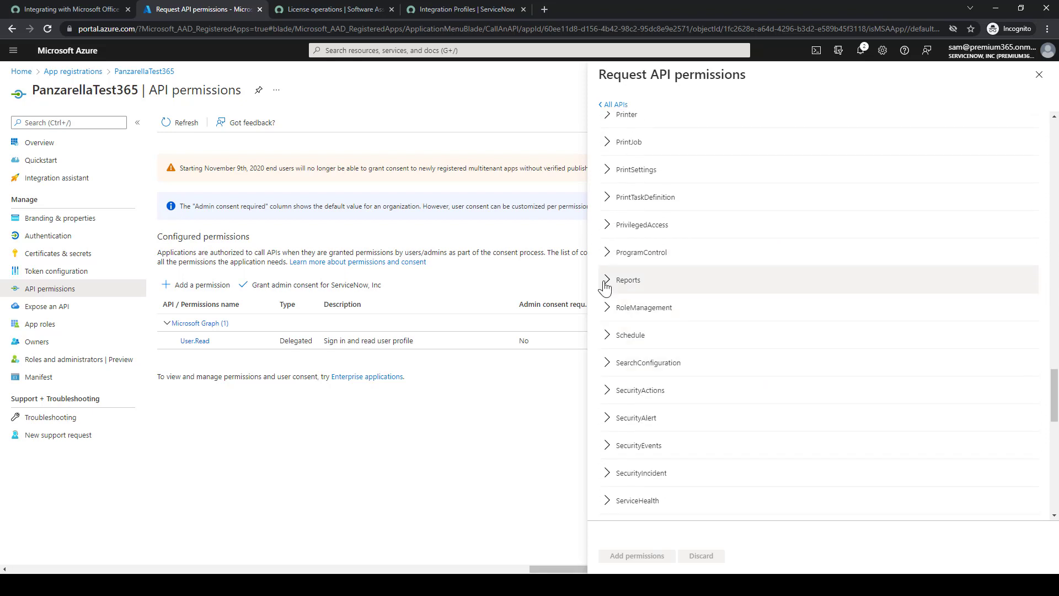
{"action": "left_click", "coordinate": [608, 284]}
{"action": "left_click", "coordinate": [607, 310]}
Check User.Read.All under the User group, verifying against the docs
{"action": "left_click", "coordinate": [71, 7]}
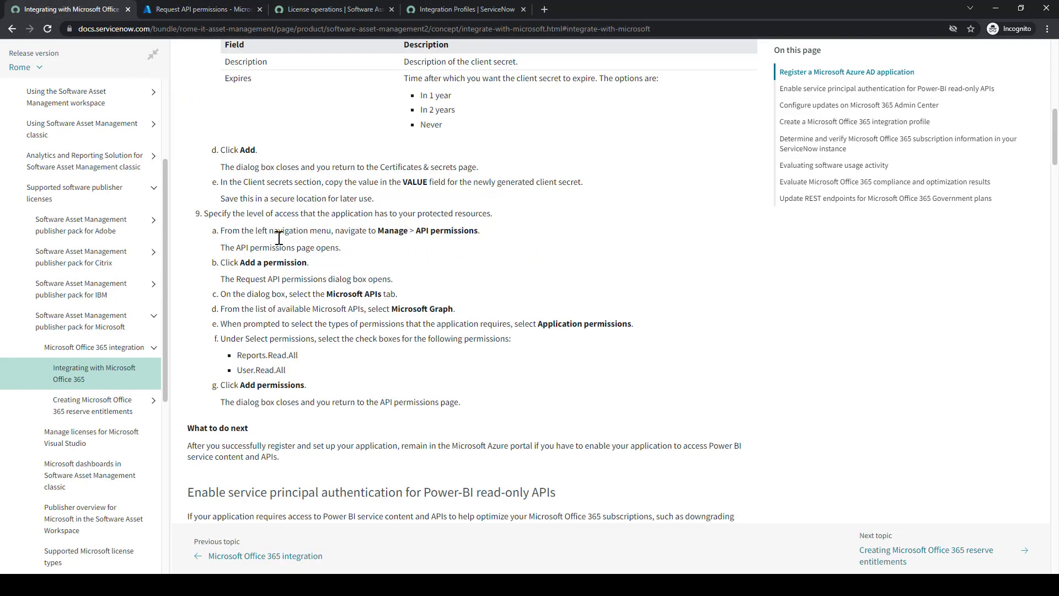
{"action": "left_click", "coordinate": [183, 4]}
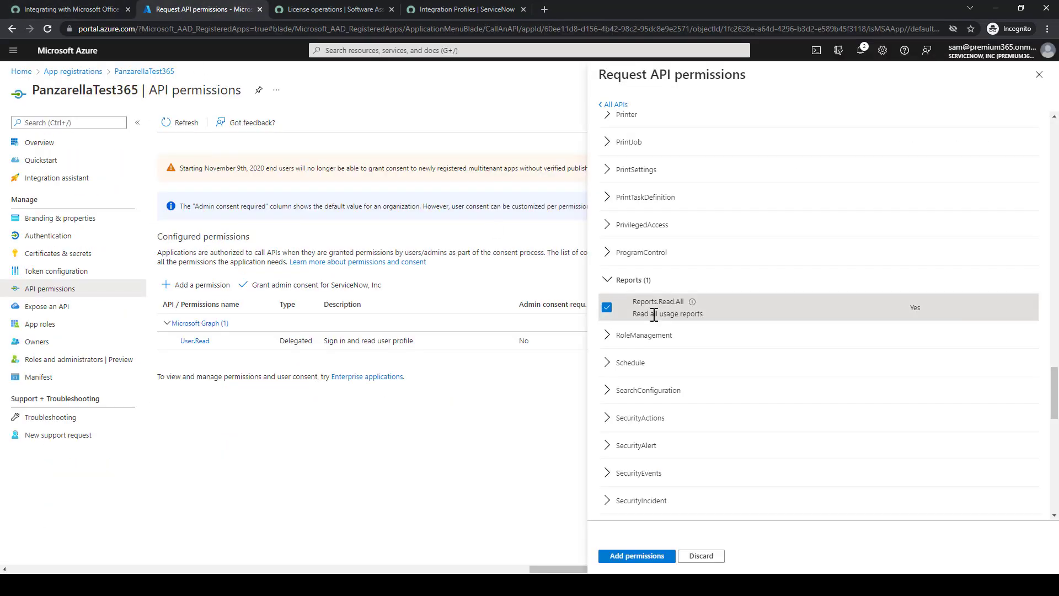
{"action": "scroll", "coordinate": [667, 336], "scroll_direction": "down", "scroll_amount": 15}
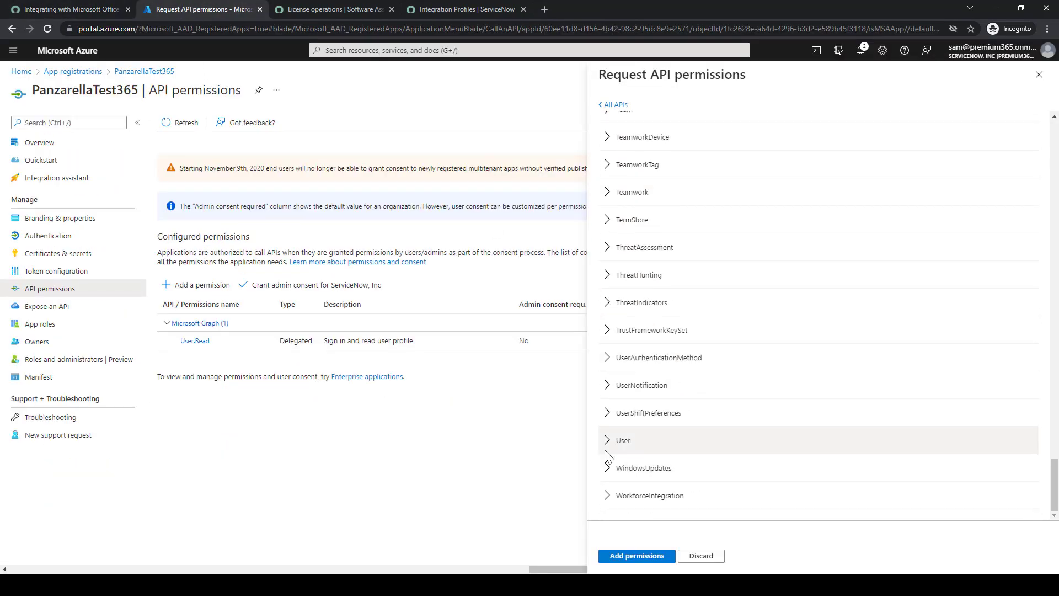
{"action": "left_click", "coordinate": [626, 440]}
{"action": "scroll", "coordinate": [701, 413], "scroll_direction": "down", "scroll_amount": 2}
{"action": "scroll", "coordinate": [707, 412], "scroll_direction": "down", "scroll_amount": 1}
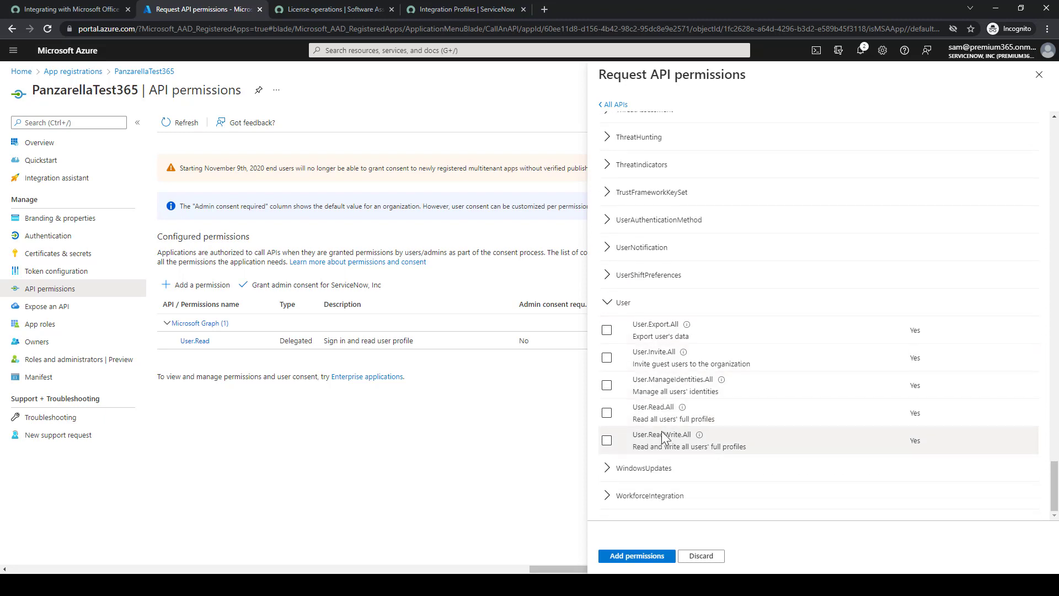
{"action": "left_click", "coordinate": [606, 412]}
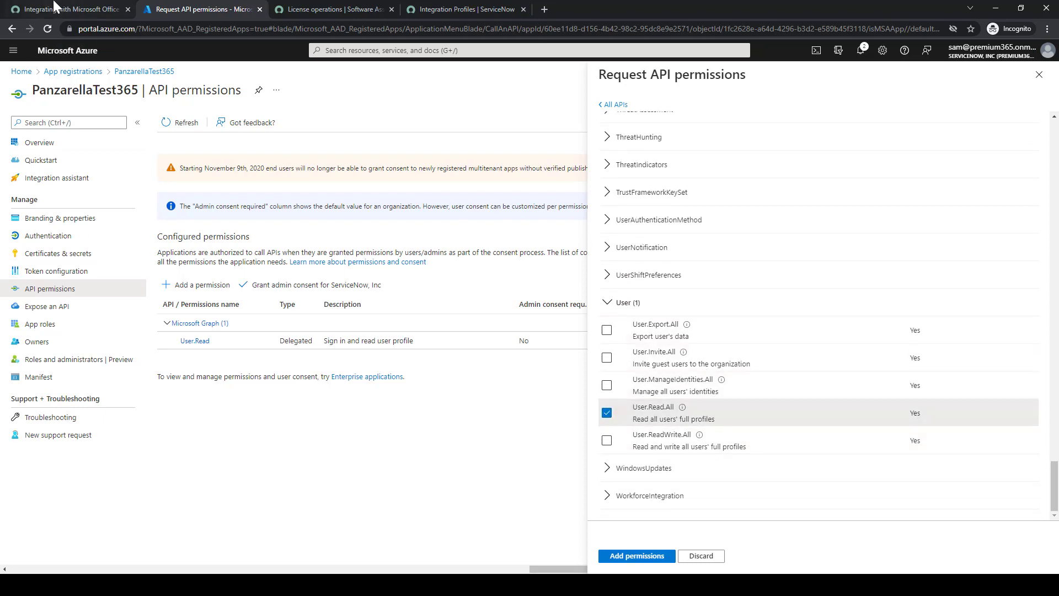
{"action": "left_click", "coordinate": [55, 6]}
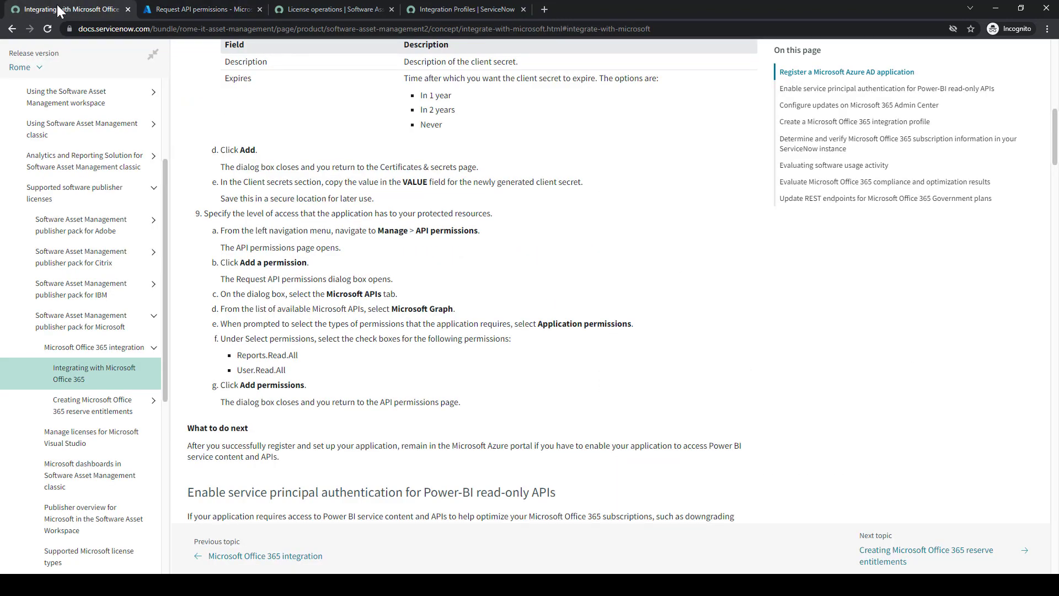
{"action": "left_click", "coordinate": [176, 5]}
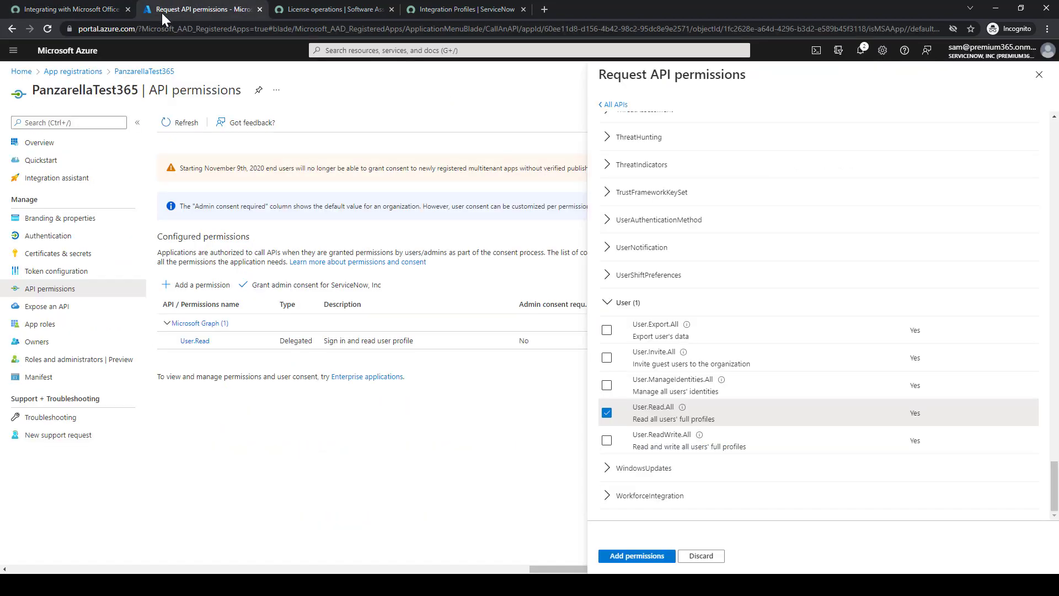
{"action": "left_click", "coordinate": [91, 8]}
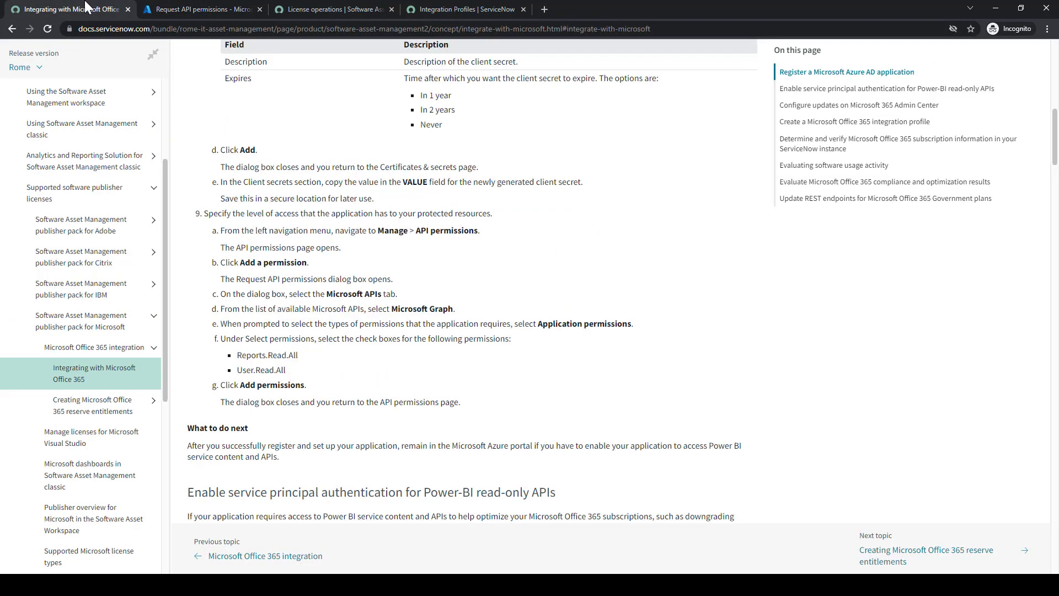
{"action": "left_click", "coordinate": [177, 9]}
Add Reports.Read.All and User.Read.All to the app, listed as not yet granted consent
{"action": "left_click", "coordinate": [635, 557]}
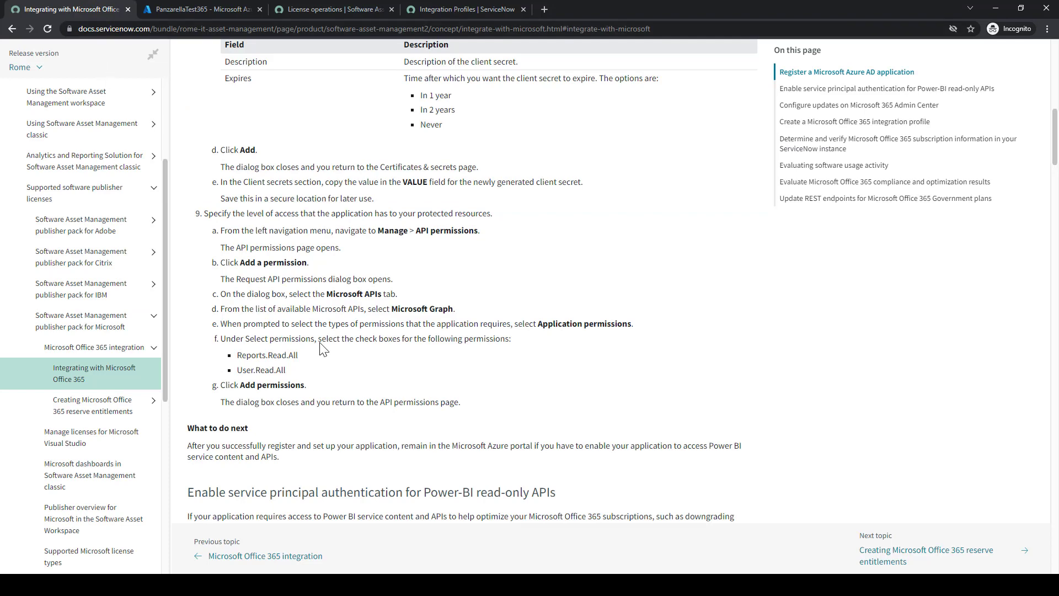
{"action": "scroll", "coordinate": [331, 337], "scroll_direction": "down", "scroll_amount": 4}
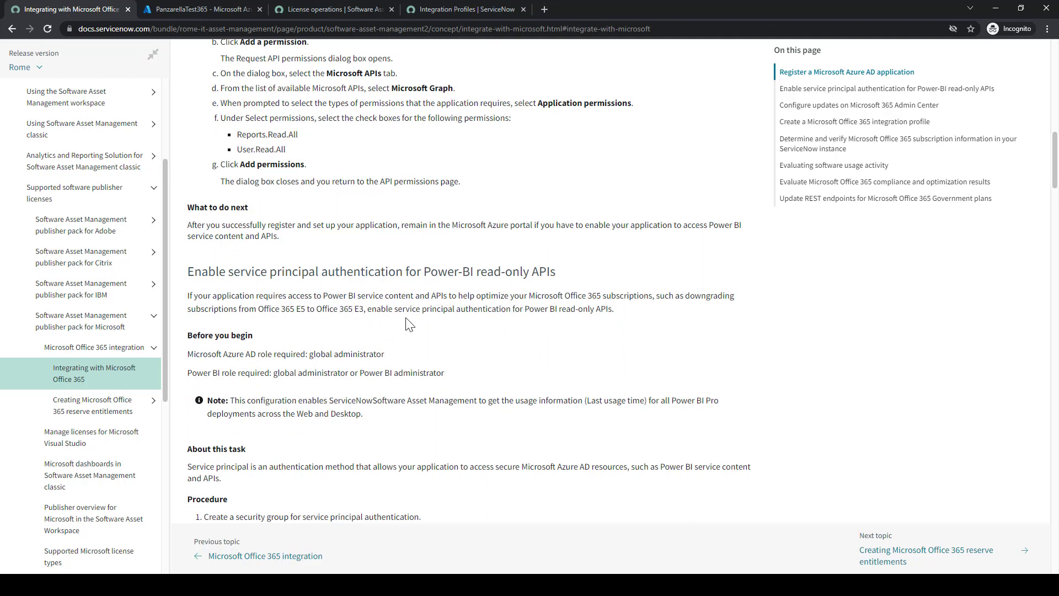
{"action": "scroll", "coordinate": [445, 320], "scroll_direction": "down", "scroll_amount": 1}
{"action": "scroll", "coordinate": [445, 320], "scroll_direction": "down", "scroll_amount": 1}
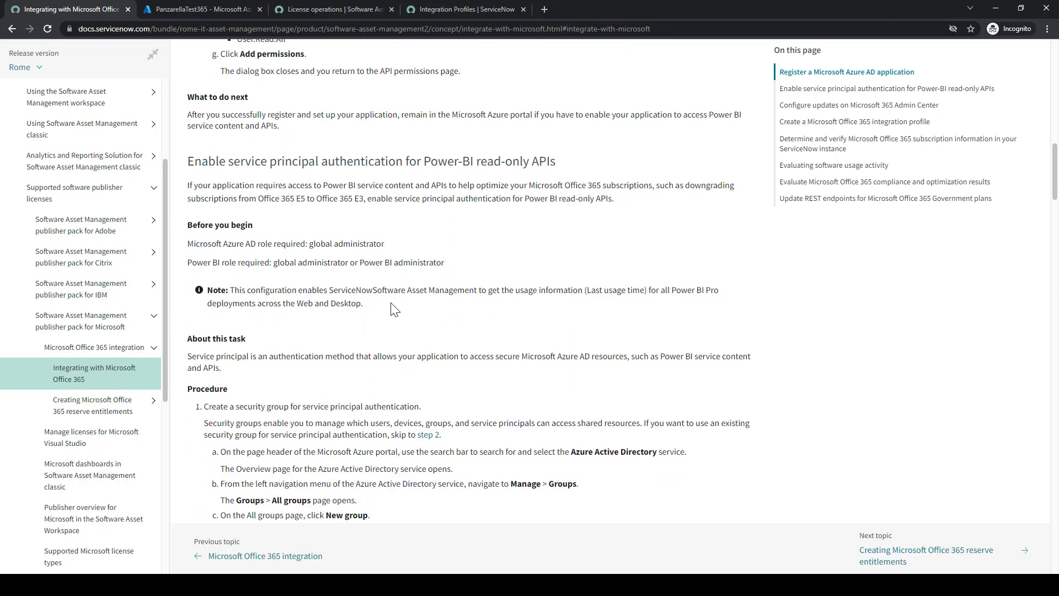
{"action": "scroll", "coordinate": [395, 311], "scroll_direction": "down", "scroll_amount": 1}
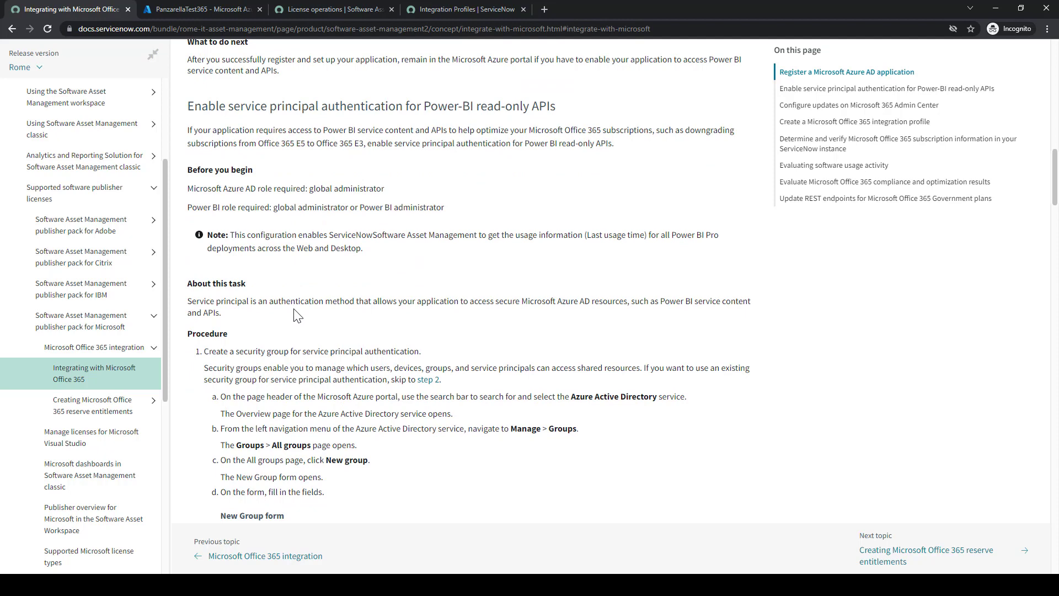
{"action": "scroll", "coordinate": [298, 316], "scroll_direction": "down", "scroll_amount": 1}
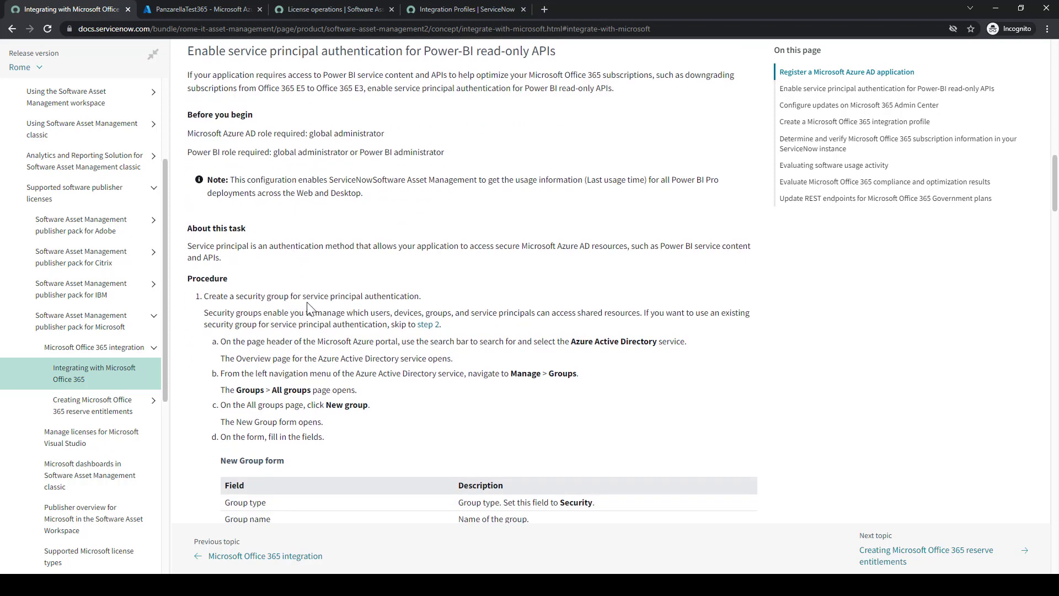
{"action": "scroll", "coordinate": [307, 305], "scroll_direction": "down", "scroll_amount": 1}
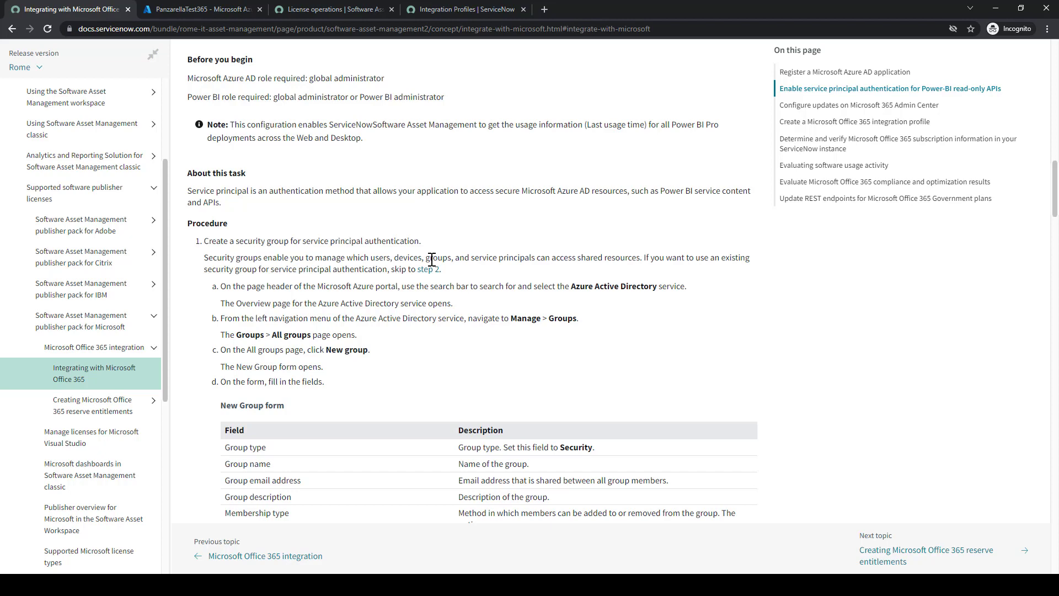
{"action": "left_click", "coordinate": [203, 9]}
Copy 'Azure Active Directory' from the docs' Power-BI service principal authentication procedure
{"action": "left_click", "coordinate": [57, 8]}
{"action": "left_click_drag", "start_coordinate": [571, 286], "coordinate": [659, 290]}
{"action": "key", "text": "ctrl+c"}
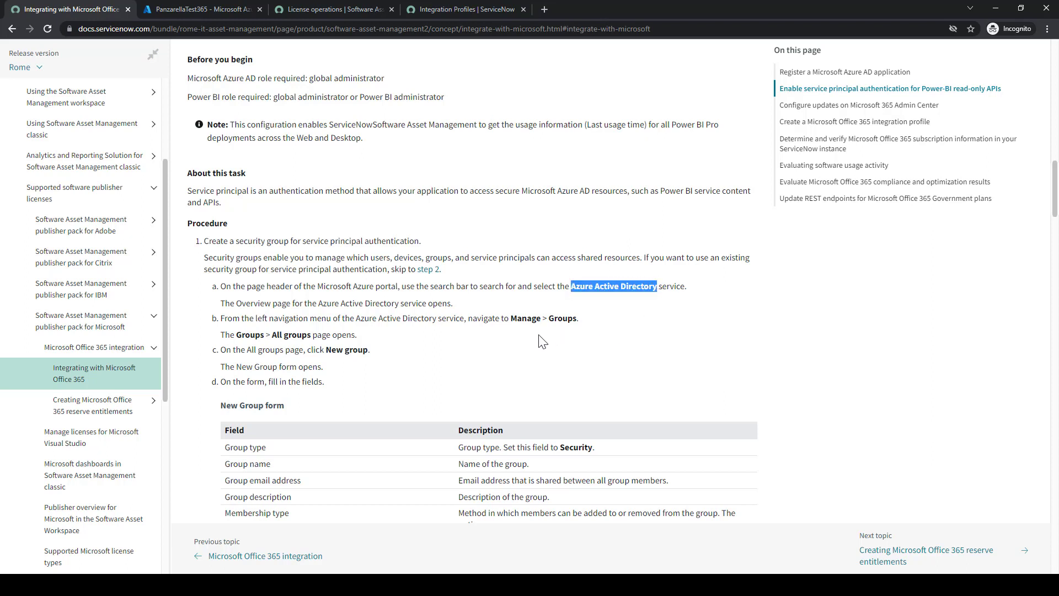
{"action": "left_click", "coordinate": [517, 310]}
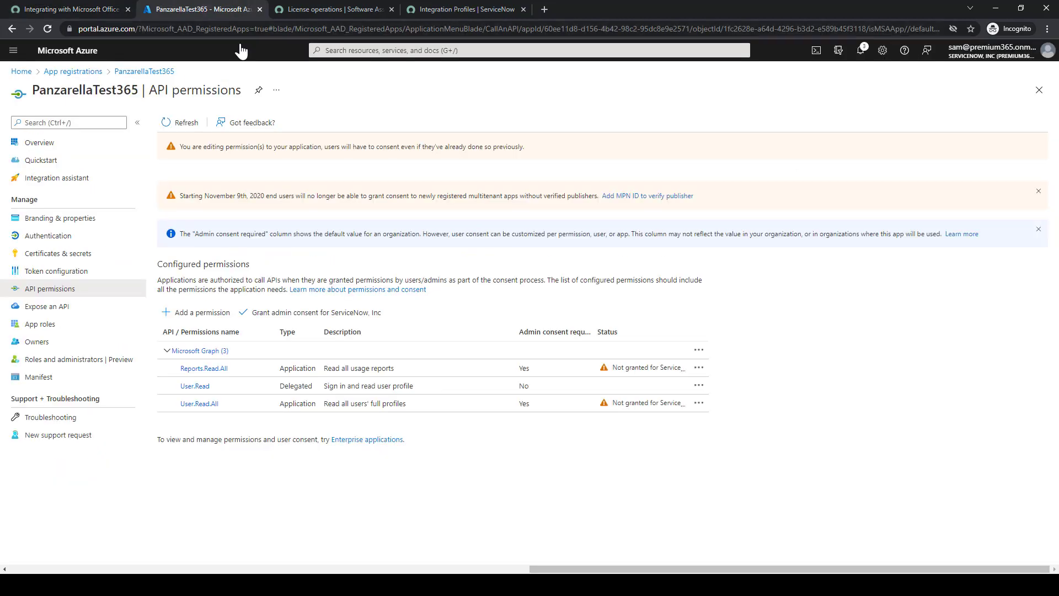
Search the Azure portal for Azure Active Directory and open the service
{"action": "left_click", "coordinate": [201, 6]}
{"action": "left_click", "coordinate": [336, 50]}
{"action": "key", "text": "ctrl+v"}
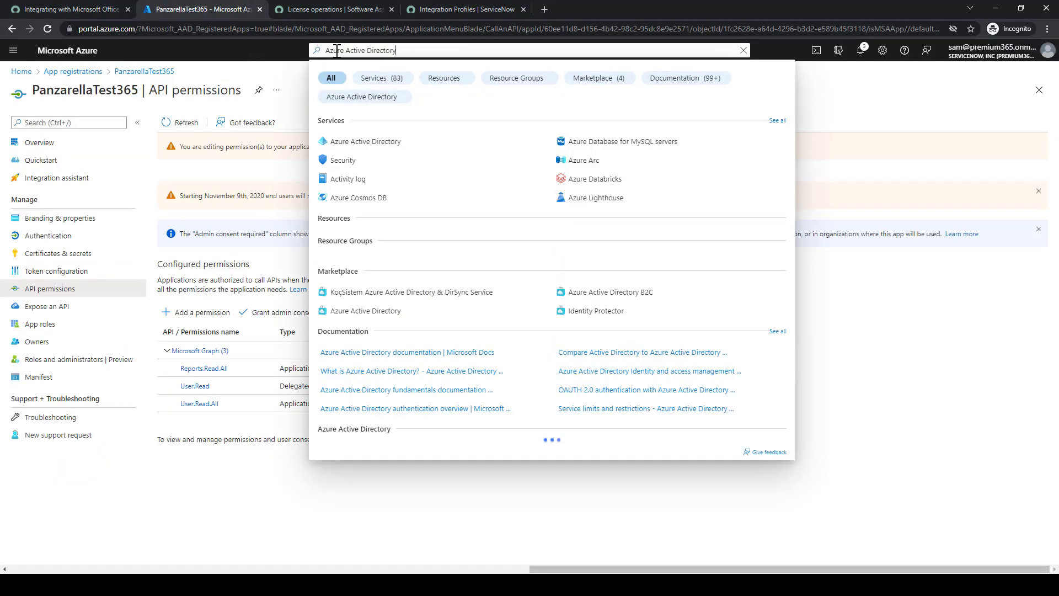
{"action": "left_click", "coordinate": [353, 145]}
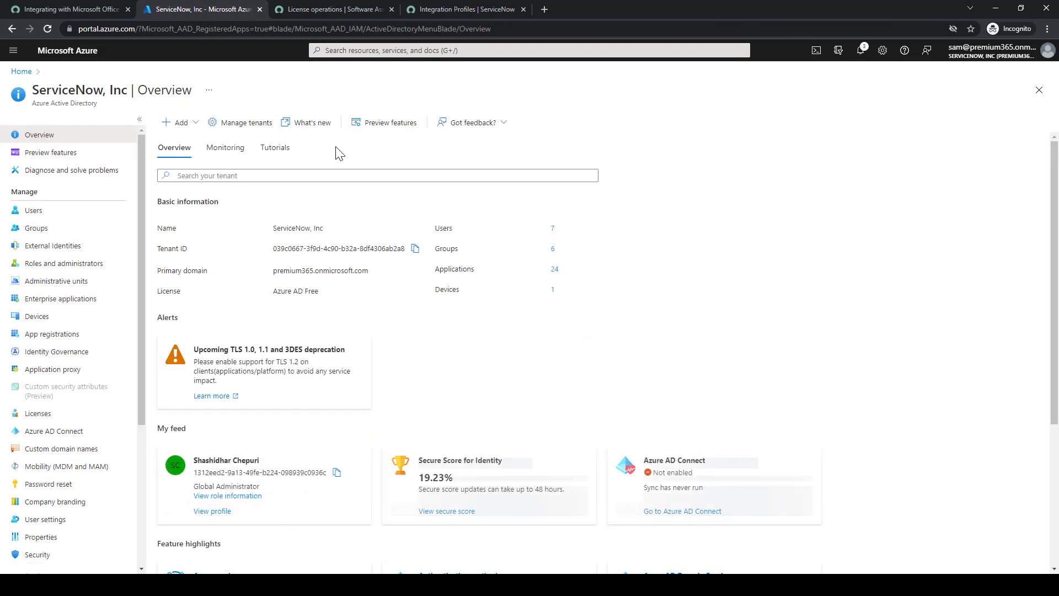
{"action": "left_click", "coordinate": [66, 8]}
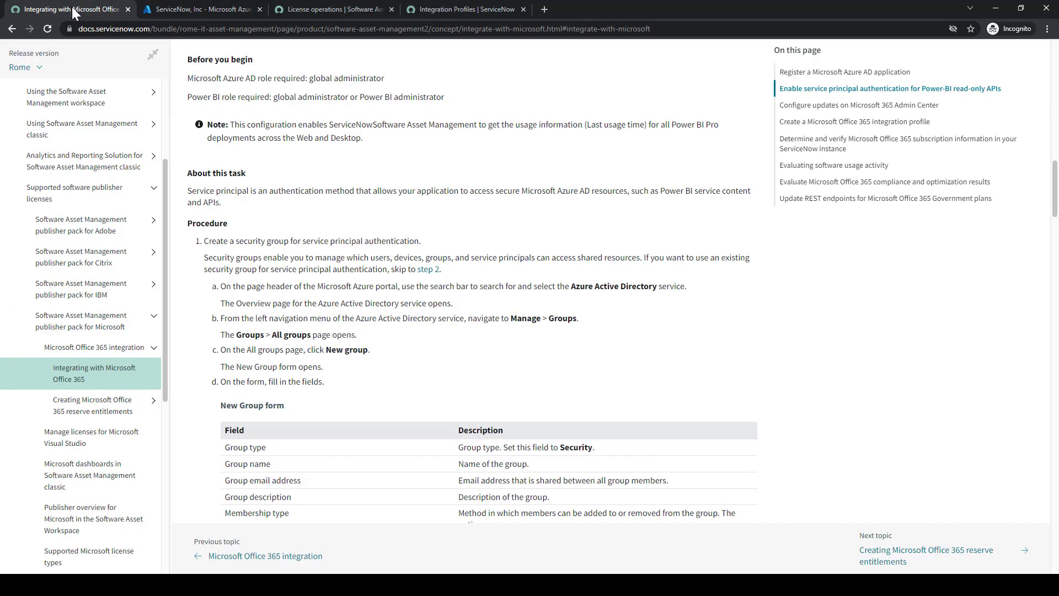
{"action": "left_click", "coordinate": [188, 9]}
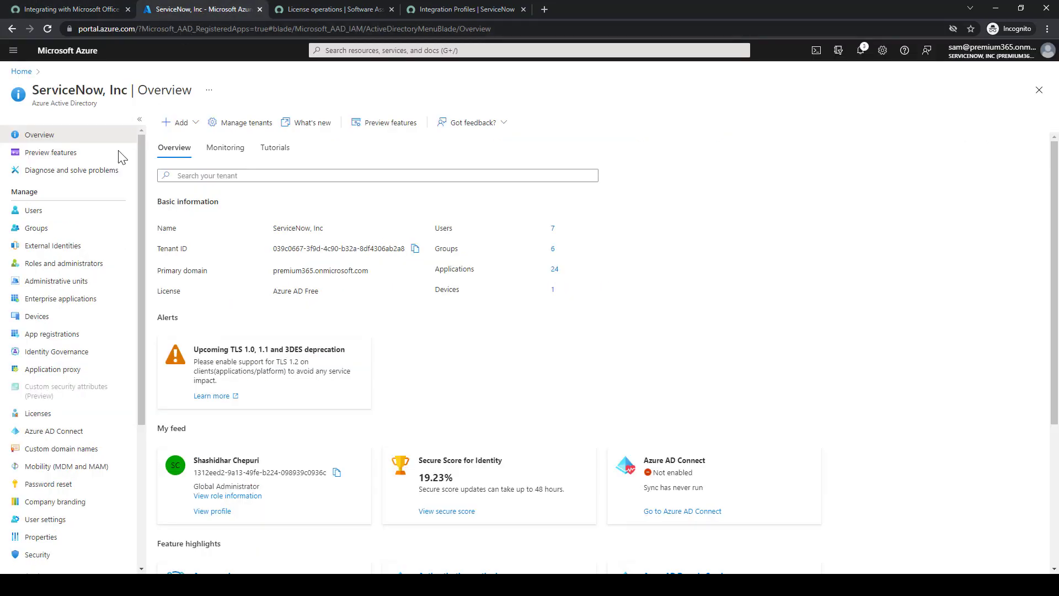
Under All groups, open the ITAM all-access security group after briefly viewing itam-test
{"action": "left_click", "coordinate": [33, 226]}
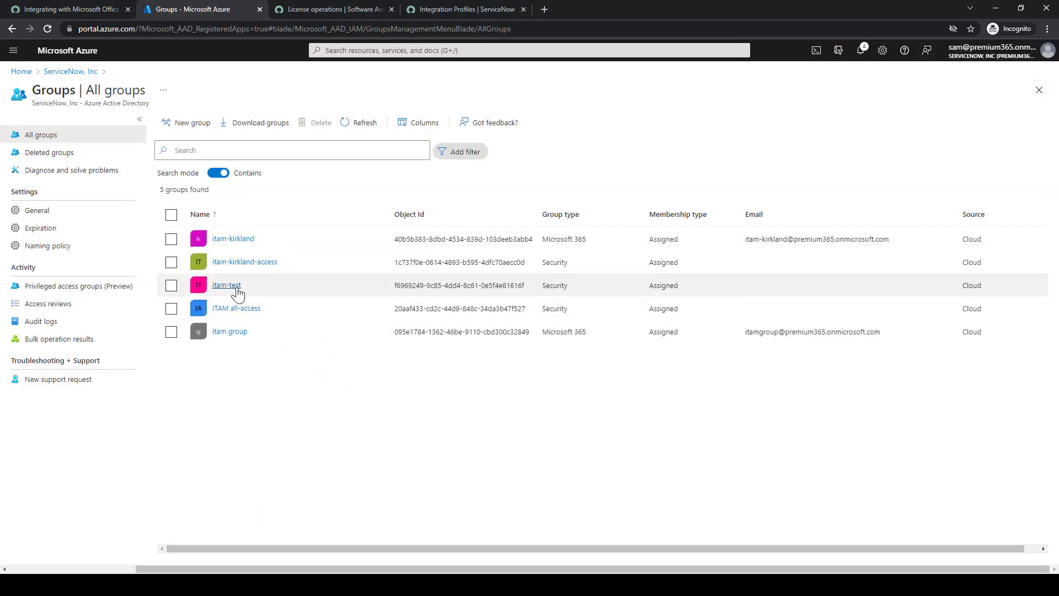
{"action": "left_click", "coordinate": [238, 285]}
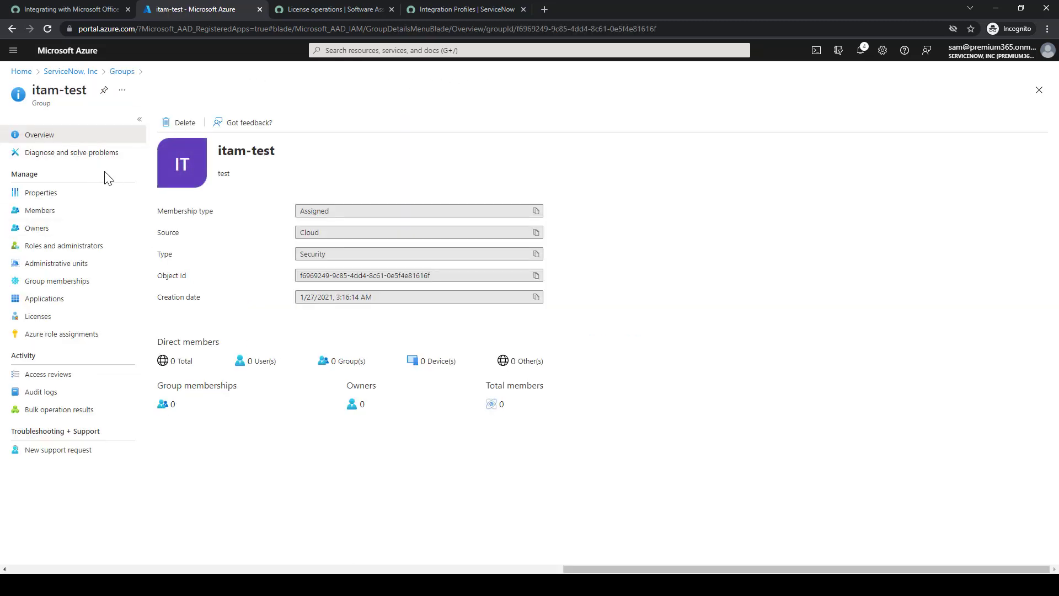
{"action": "left_click", "coordinate": [119, 73]}
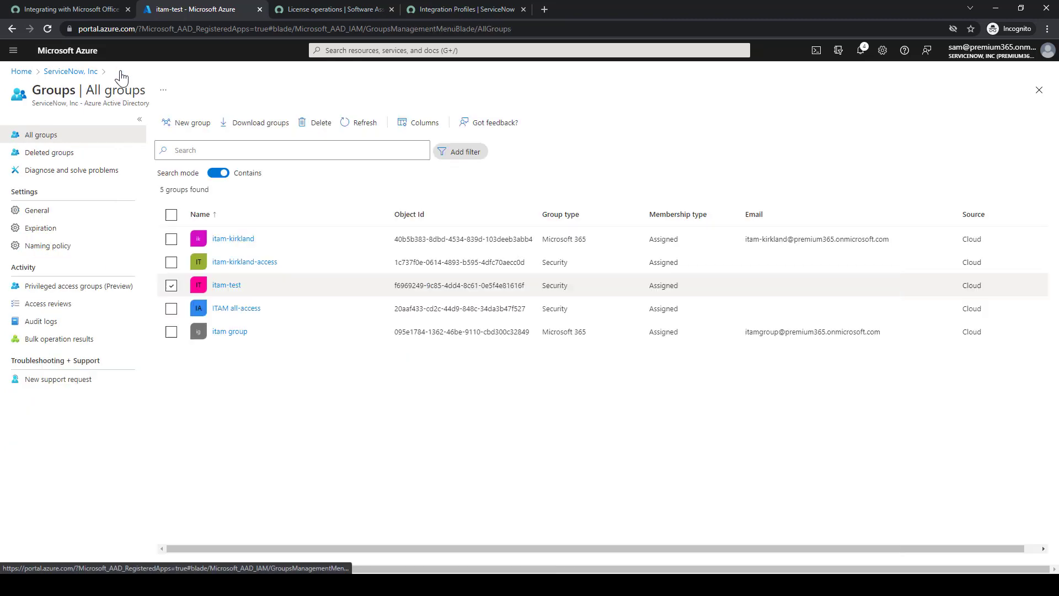
{"action": "left_click", "coordinate": [235, 309]}
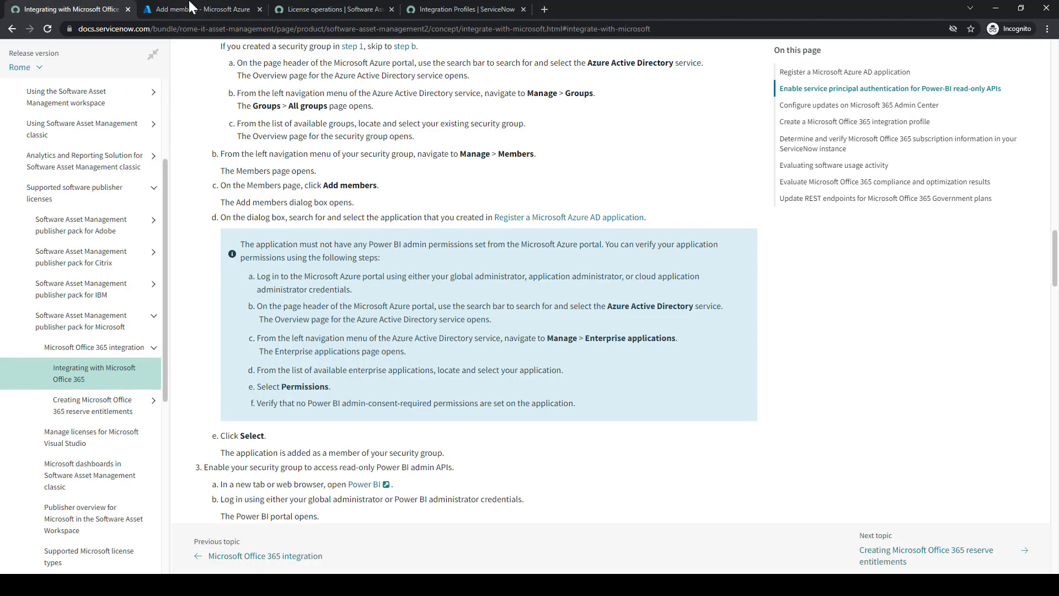
Pick PanzarellaTest365 in the Add members panel and confirm it as an ITAM all-access member
{"action": "left_click", "coordinate": [189, 7]}
{"action": "scroll", "coordinate": [941, 210], "scroll_direction": "down", "scroll_amount": 6}
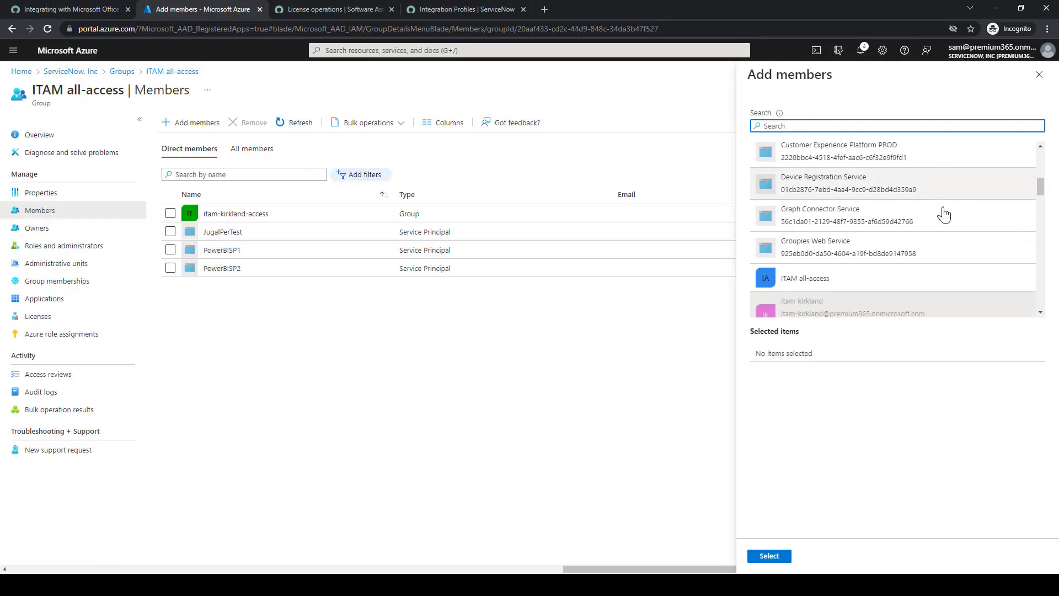
{"action": "scroll", "coordinate": [943, 213], "scroll_direction": "down", "scroll_amount": 15}
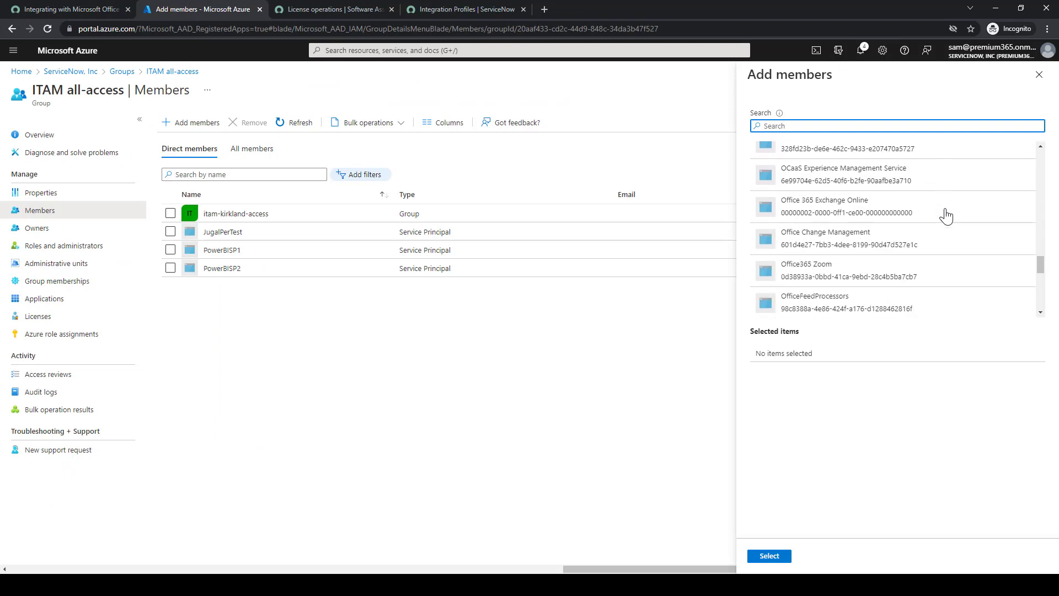
{"action": "scroll", "coordinate": [946, 215], "scroll_direction": "down", "scroll_amount": 15}
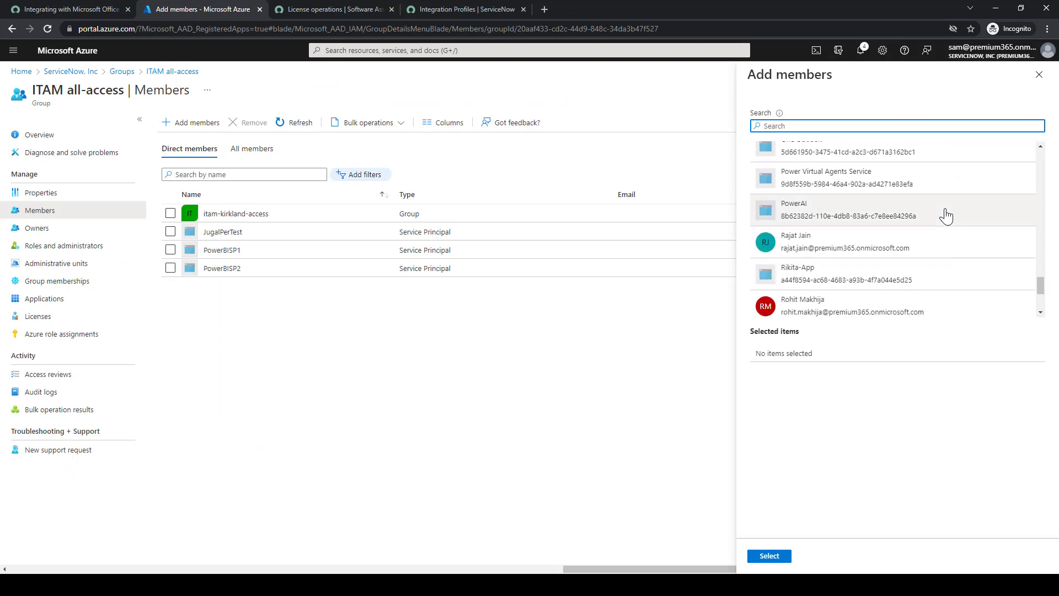
{"action": "scroll", "coordinate": [945, 215], "scroll_direction": "down", "scroll_amount": 5}
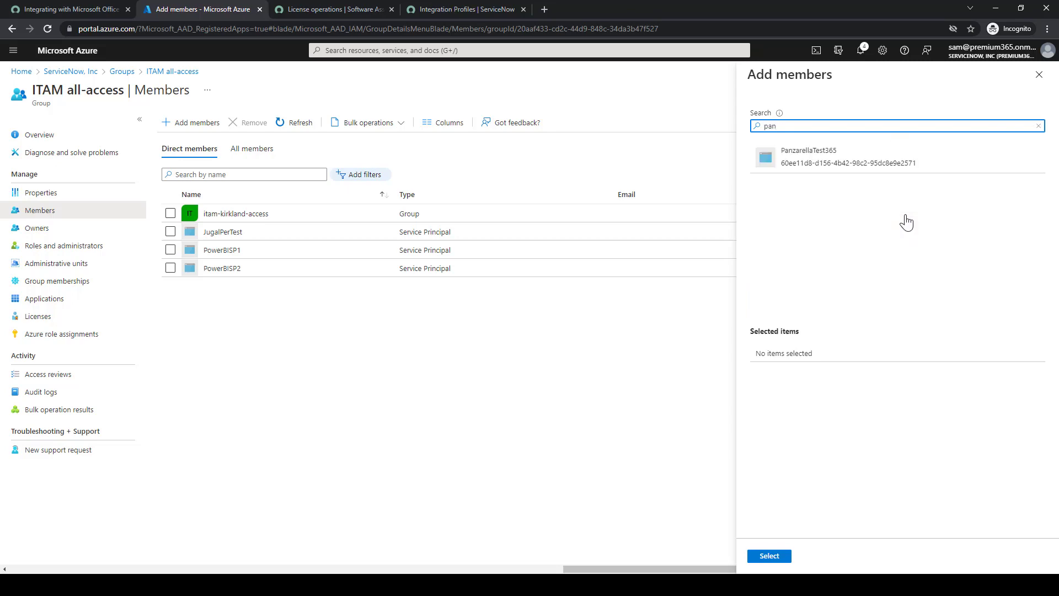
{"action": "left_click", "coordinate": [39, 6]}
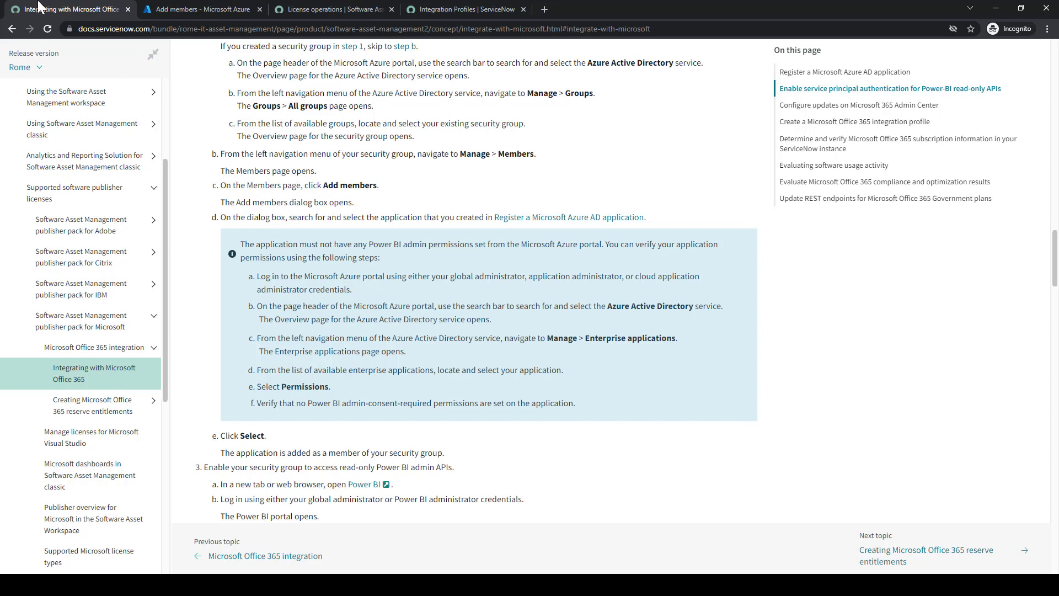
{"action": "left_click", "coordinate": [171, 7]}
{"action": "left_click", "coordinate": [821, 150]}
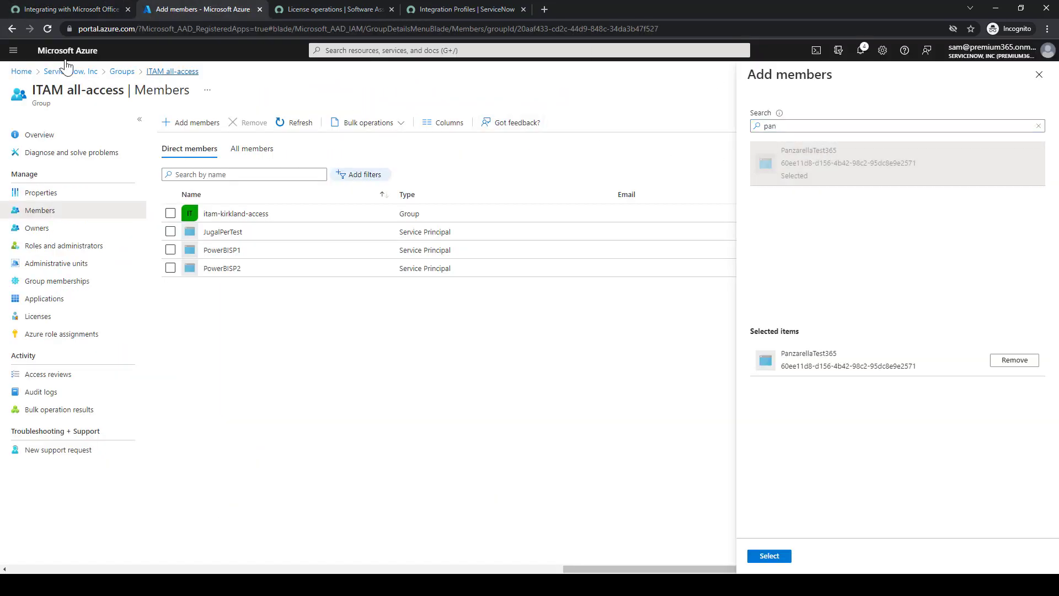
{"action": "left_click", "coordinate": [22, 7]}
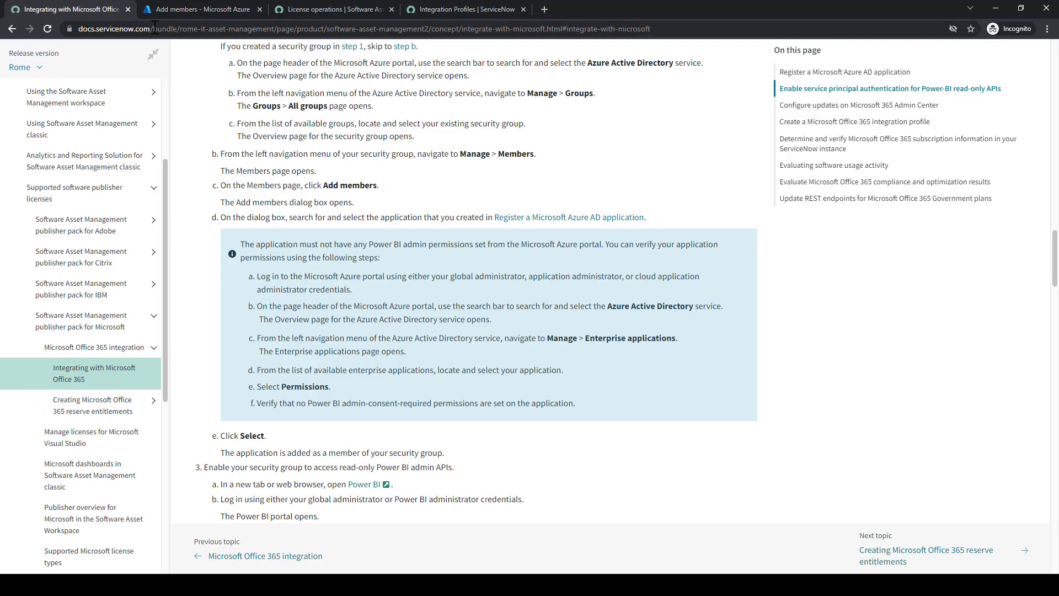
{"action": "left_click", "coordinate": [193, 9]}
{"action": "left_click", "coordinate": [774, 556]}
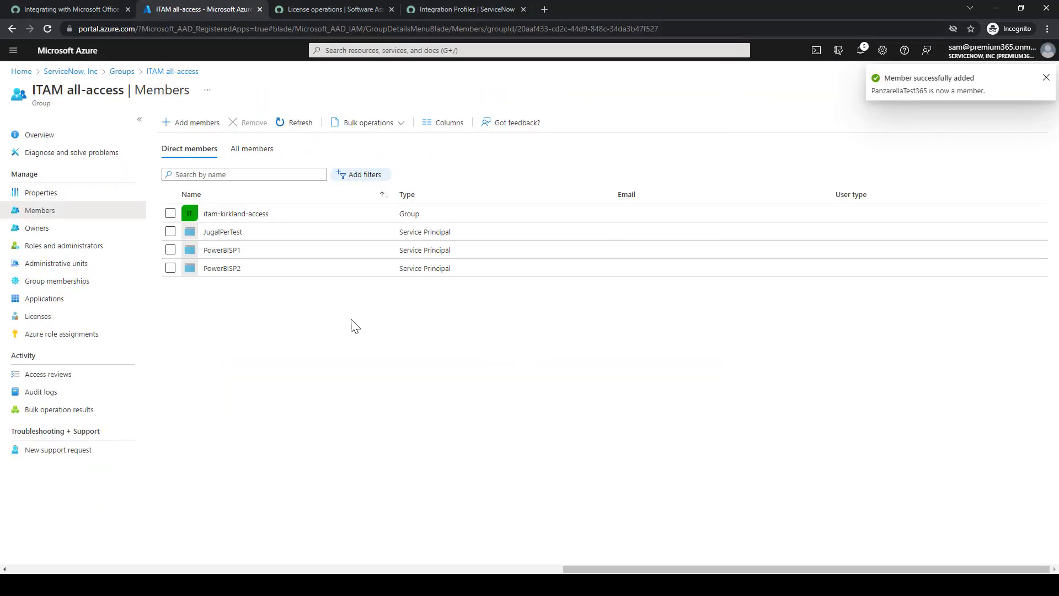
Refresh the ITAM all-access Members page until PanzarellaTest365 shows as a Service Principal member
{"action": "left_click", "coordinate": [292, 124]}
{"action": "left_click", "coordinate": [292, 123]}
{"action": "left_click", "coordinate": [292, 123]}
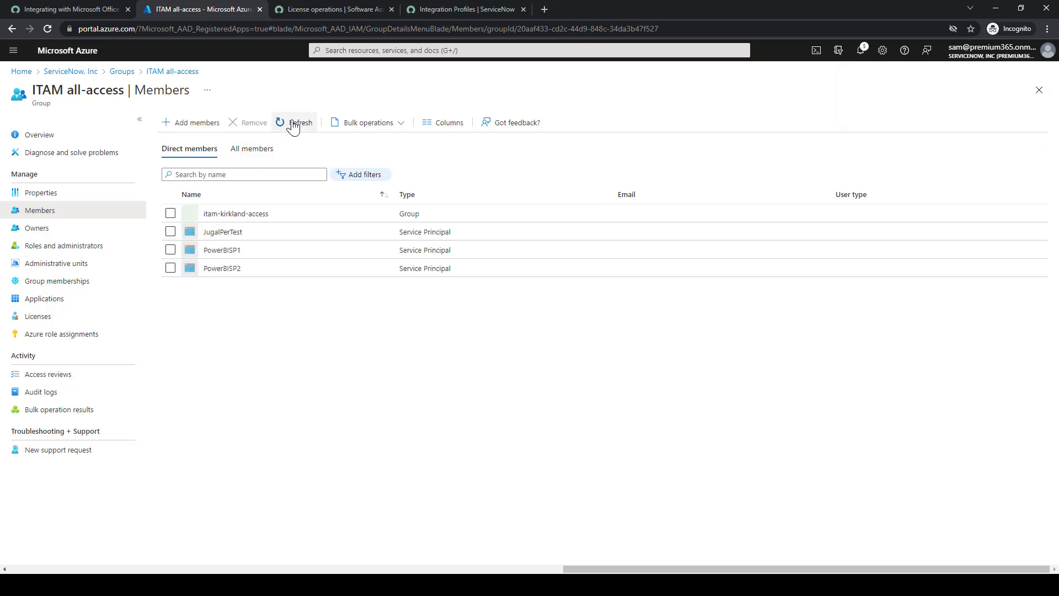
{"action": "left_click", "coordinate": [292, 124]}
{"action": "left_click", "coordinate": [292, 124]}
{"action": "left_click", "coordinate": [292, 124]}
{"action": "left_click", "coordinate": [292, 124]}
{"action": "left_click", "coordinate": [292, 124]}
{"action": "left_click", "coordinate": [293, 124]}
{"action": "left_click", "coordinate": [292, 123]}
{"action": "left_click", "coordinate": [292, 123]}
{"action": "left_click", "coordinate": [292, 123]}
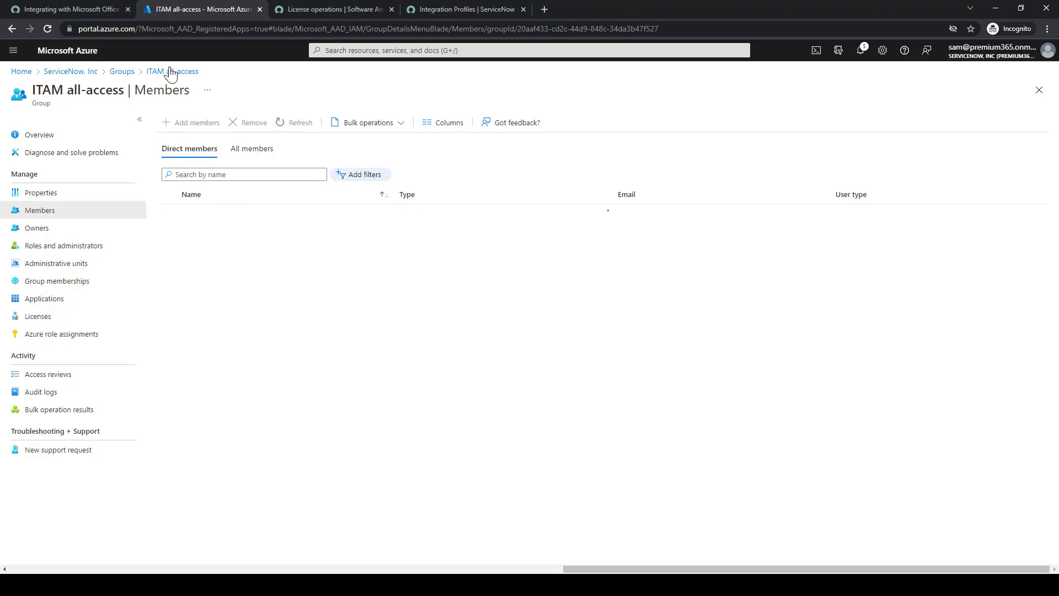
{"action": "left_click", "coordinate": [86, 6]}
{"action": "left_click", "coordinate": [182, 9]}
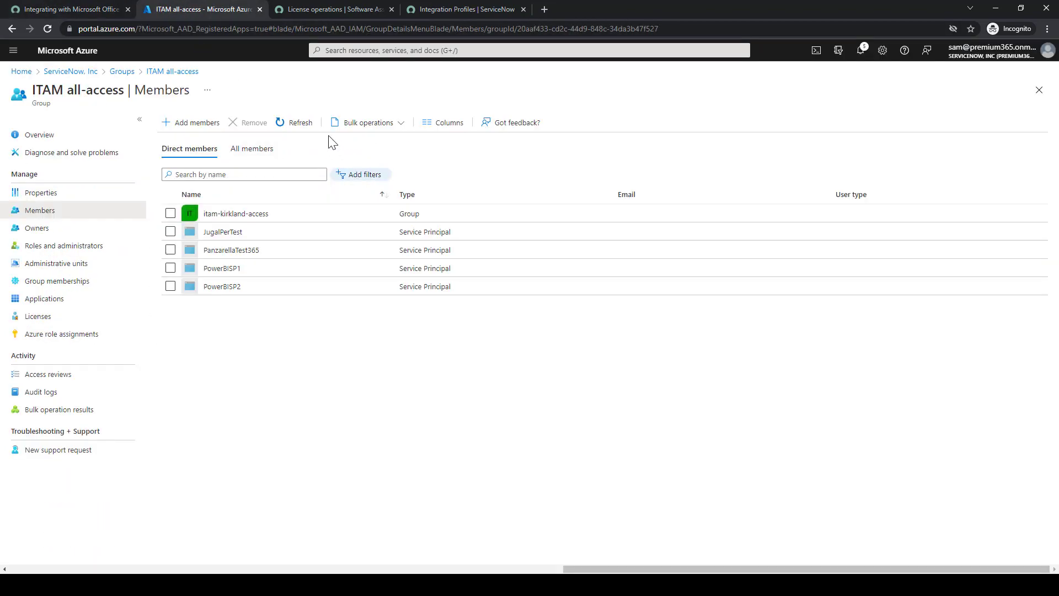
{"action": "left_click", "coordinate": [304, 123]}
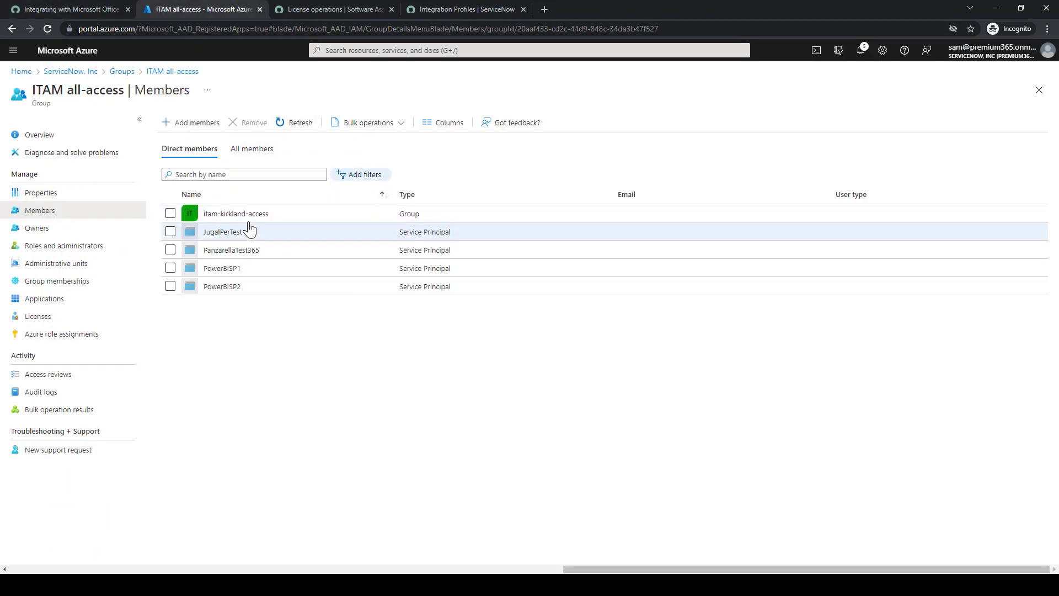
{"action": "left_click", "coordinate": [72, 7]}
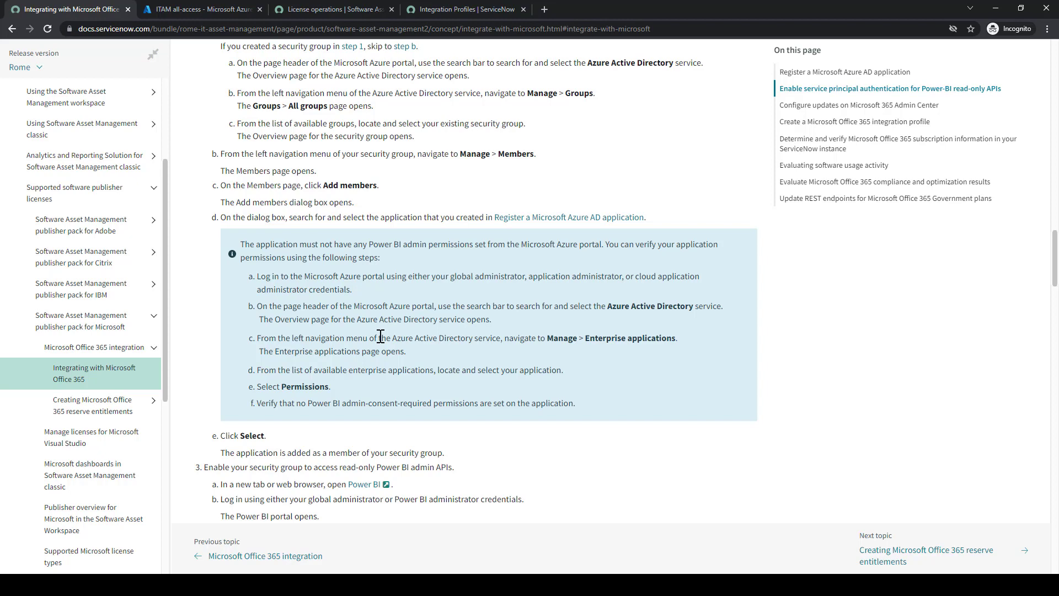
{"action": "left_click", "coordinate": [198, 2]}
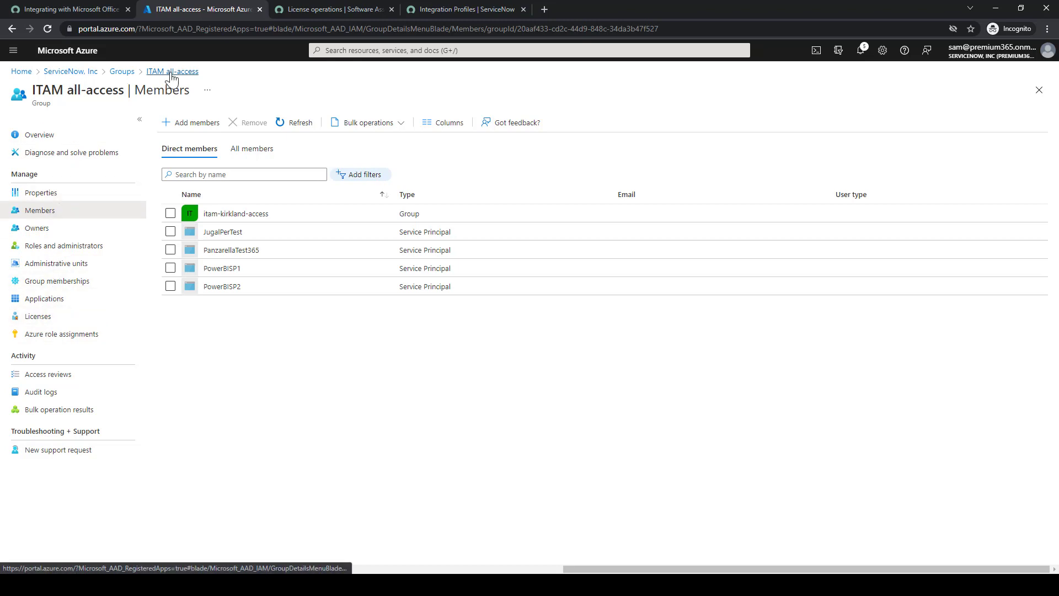
Open the tenant's Enterprise applications list and search it for 'panz'
{"action": "left_click", "coordinate": [94, 72]}
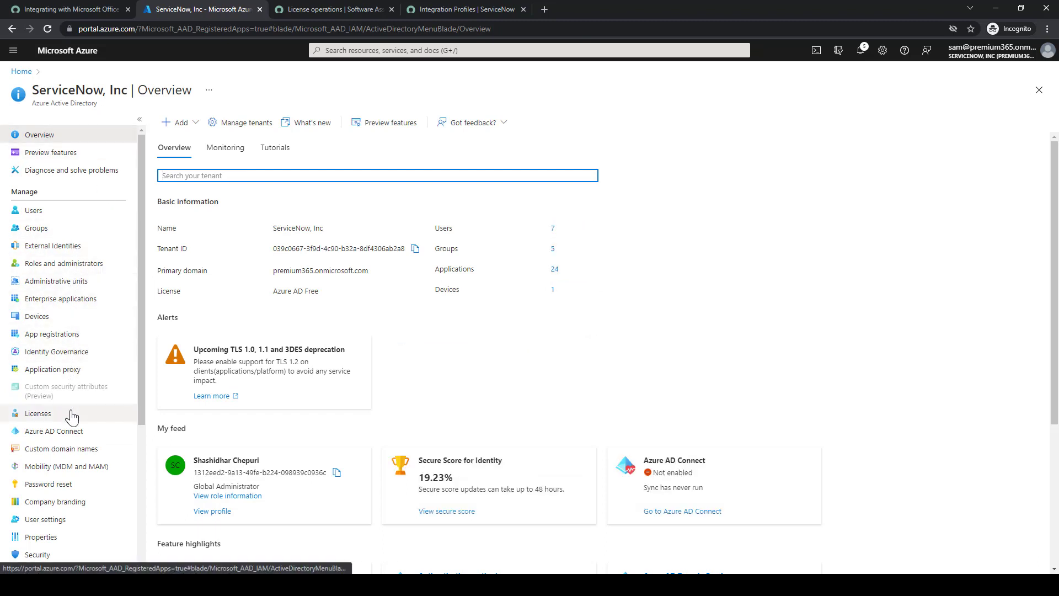
{"action": "scroll", "coordinate": [72, 428], "scroll_direction": "down", "scroll_amount": 1}
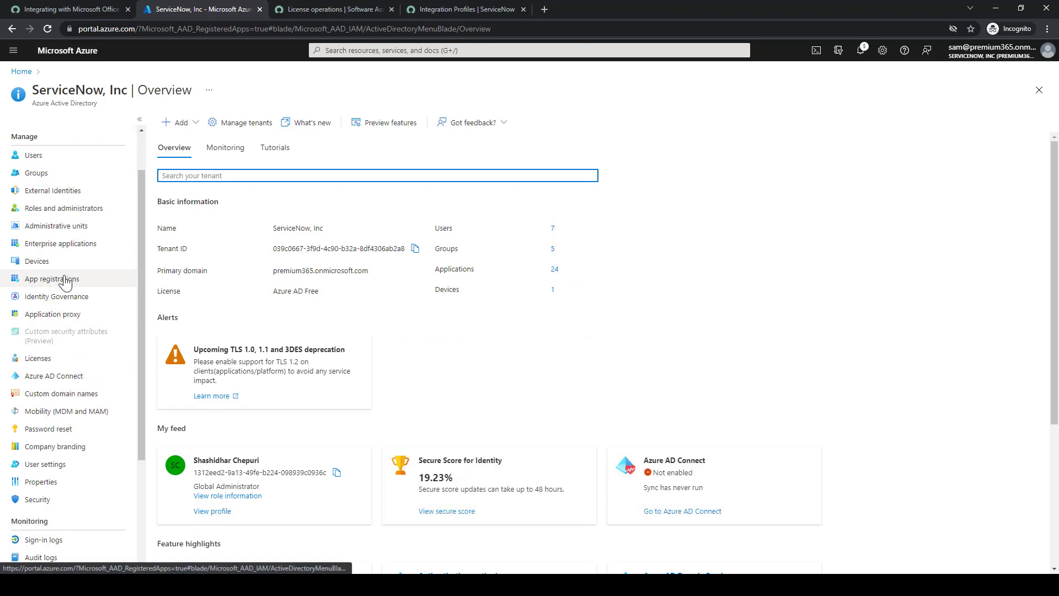
{"action": "left_click", "coordinate": [74, 244]}
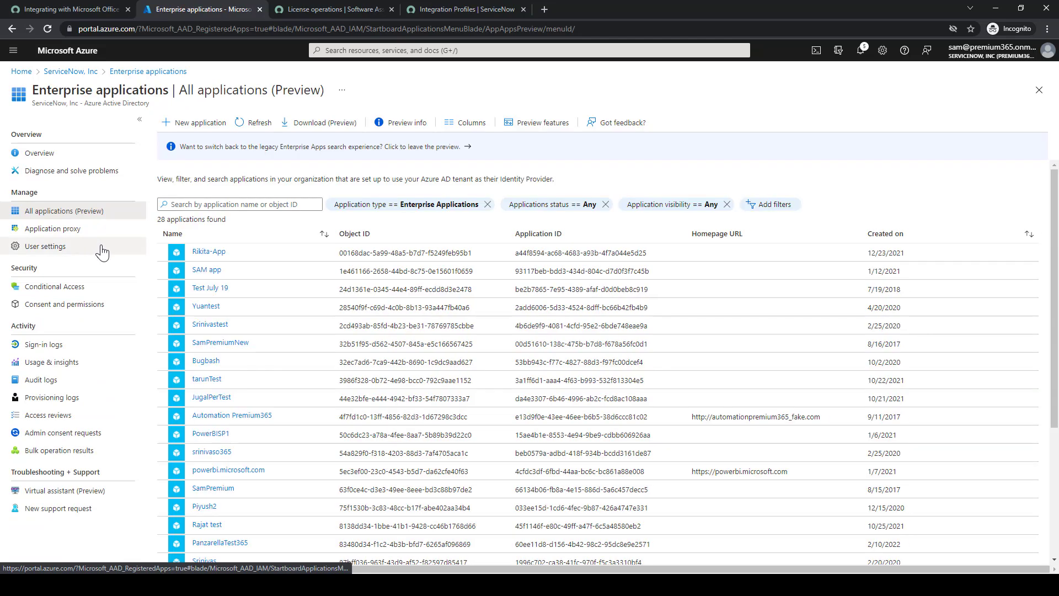
{"action": "left_click", "coordinate": [316, 9]}
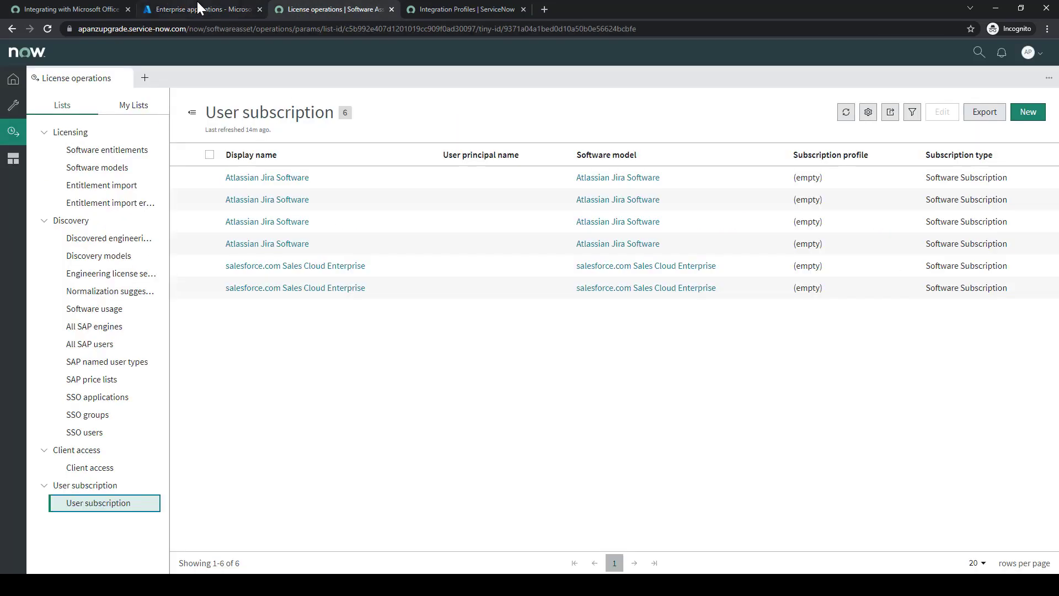
{"action": "left_click", "coordinate": [71, 9]}
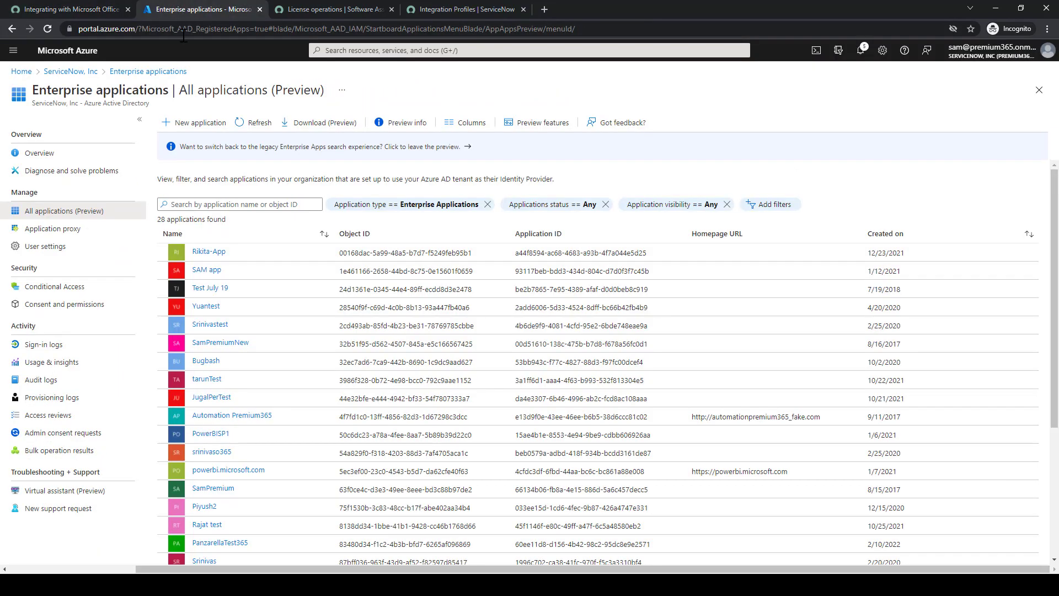
{"action": "left_click", "coordinate": [180, 8]}
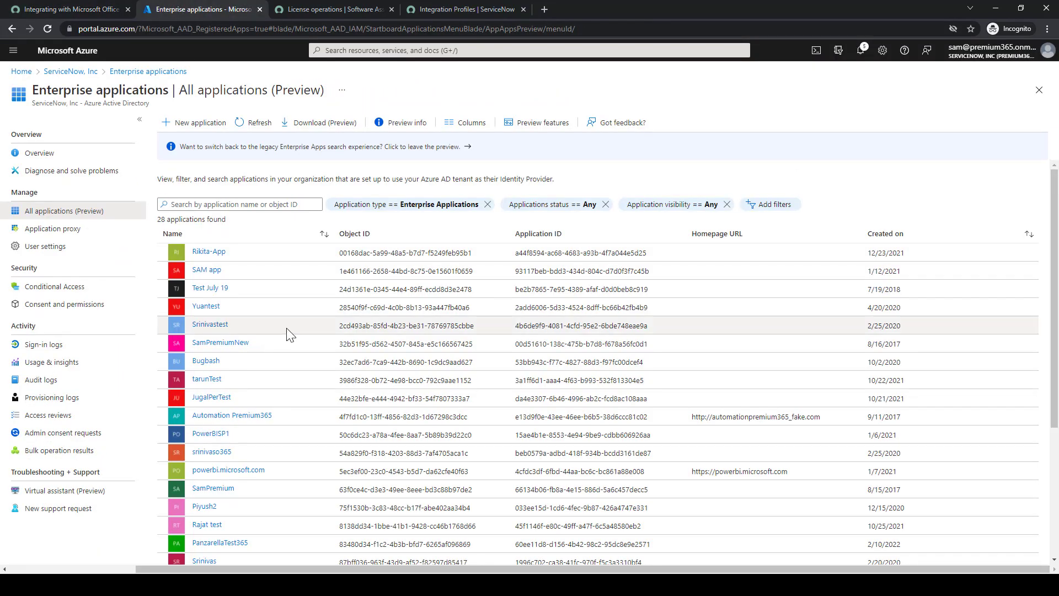
{"action": "key", "text": "ctrl+f"}
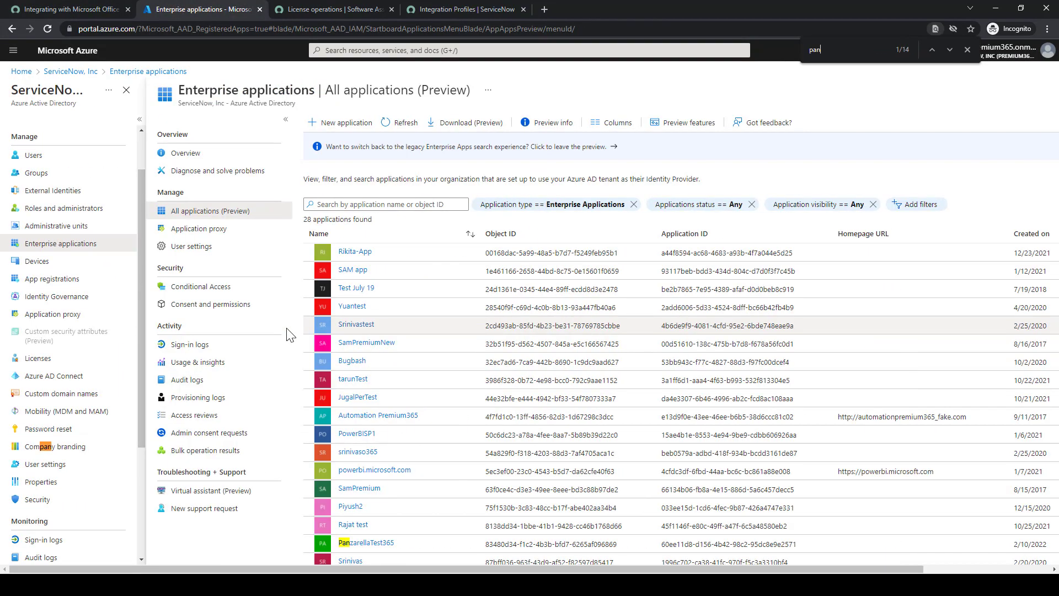
{"action": "type", "text": "panz"}
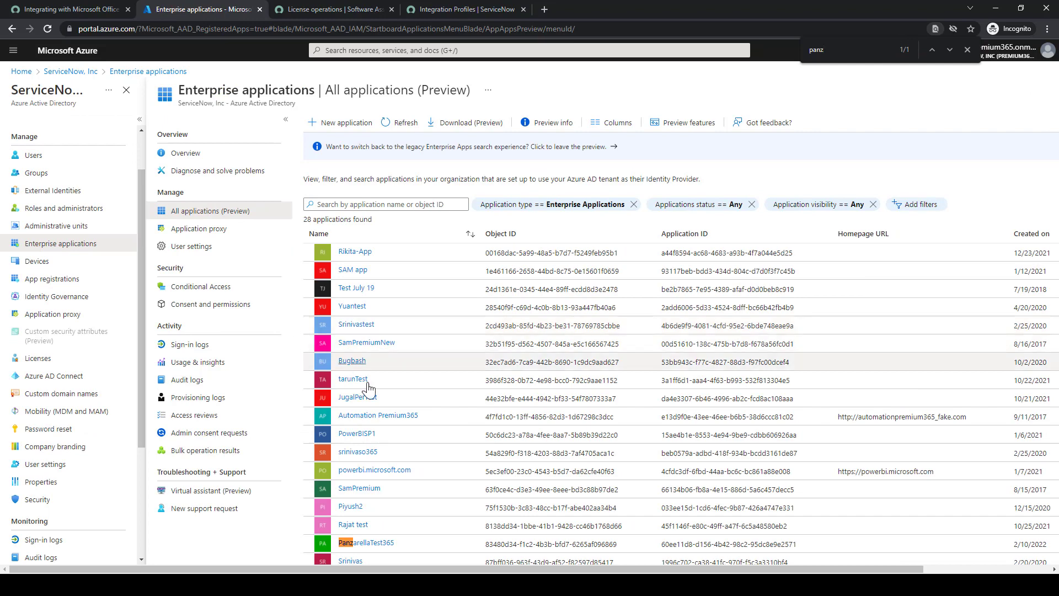
{"action": "key", "text": "ctrl+shift+Tab"}
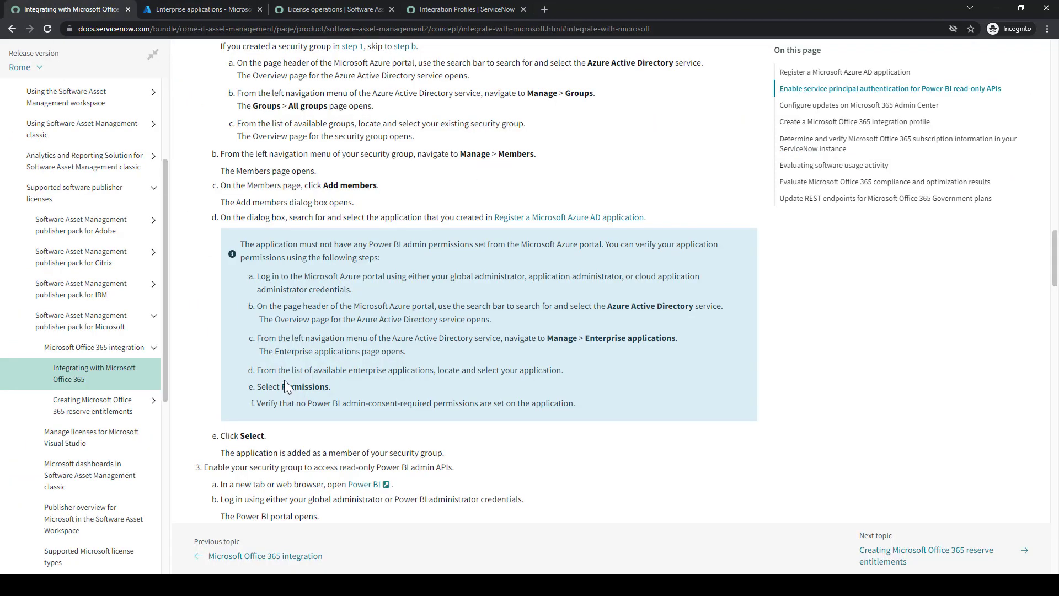
{"action": "left_click", "coordinate": [200, 6]}
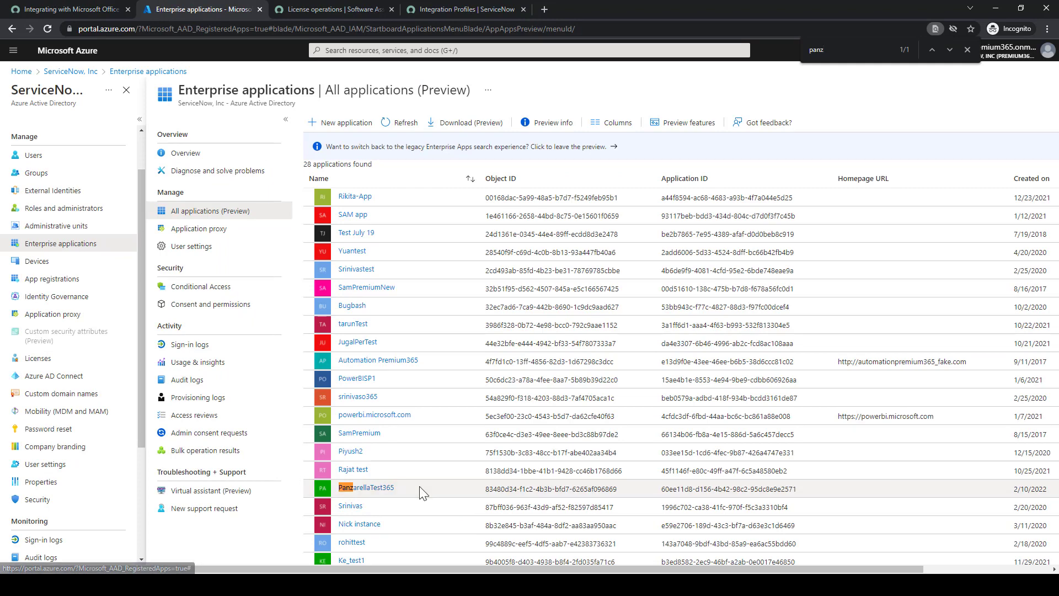
Open PanzarellaTest365's Permissions and verify no admin-consented permissions are listed
{"action": "left_click", "coordinate": [384, 490]}
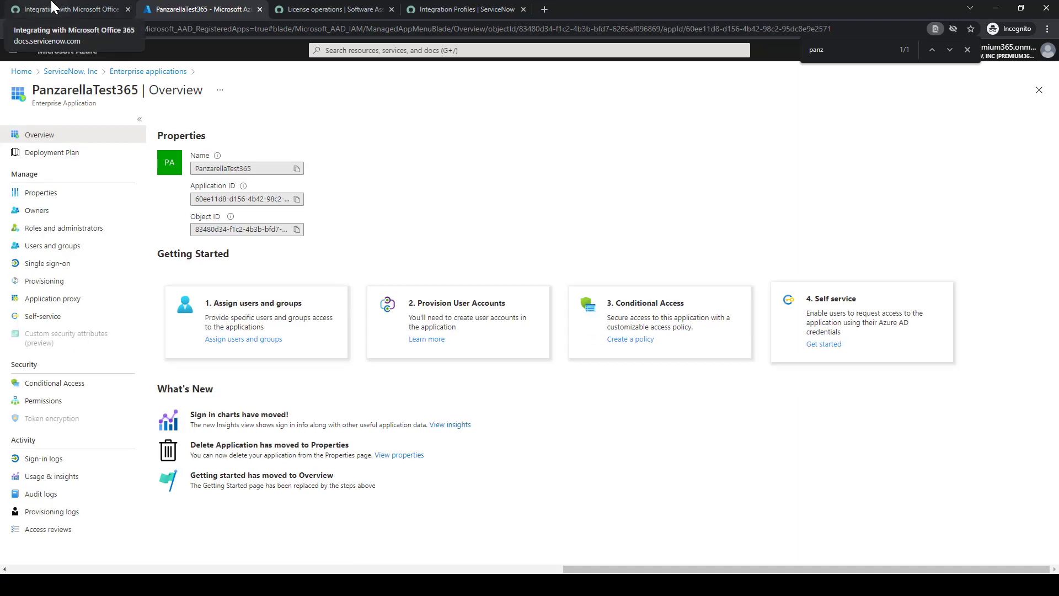
{"action": "left_click", "coordinate": [58, 401]}
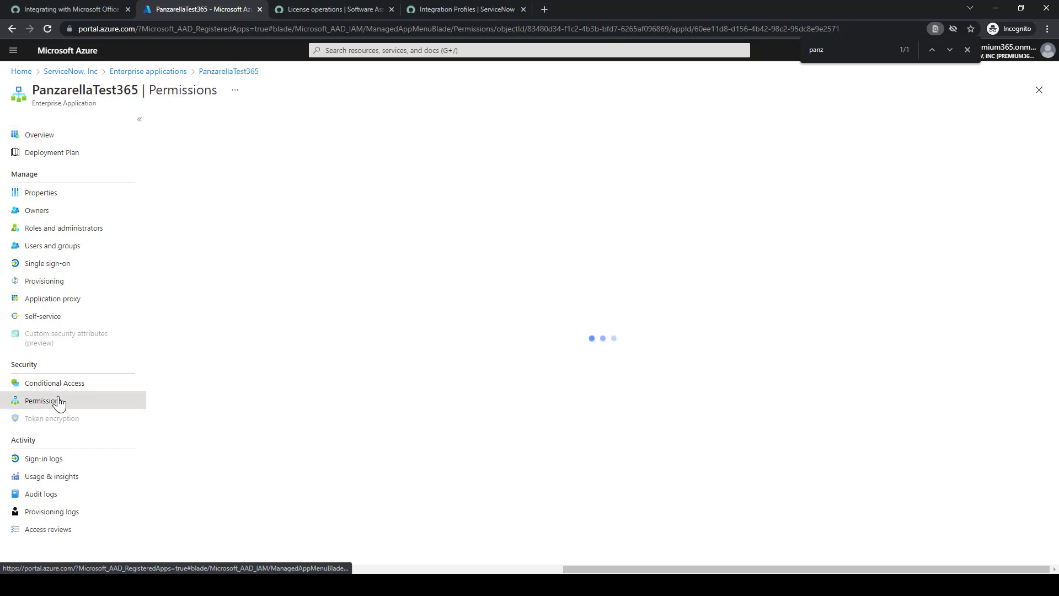
{"action": "left_click", "coordinate": [47, 8]}
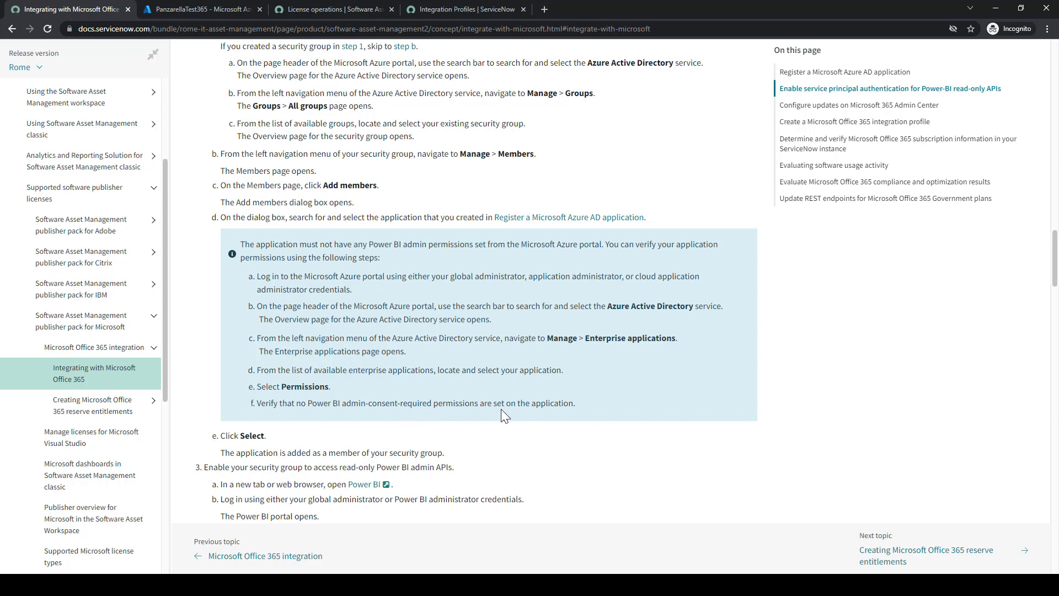
{"action": "left_click", "coordinate": [215, 9]}
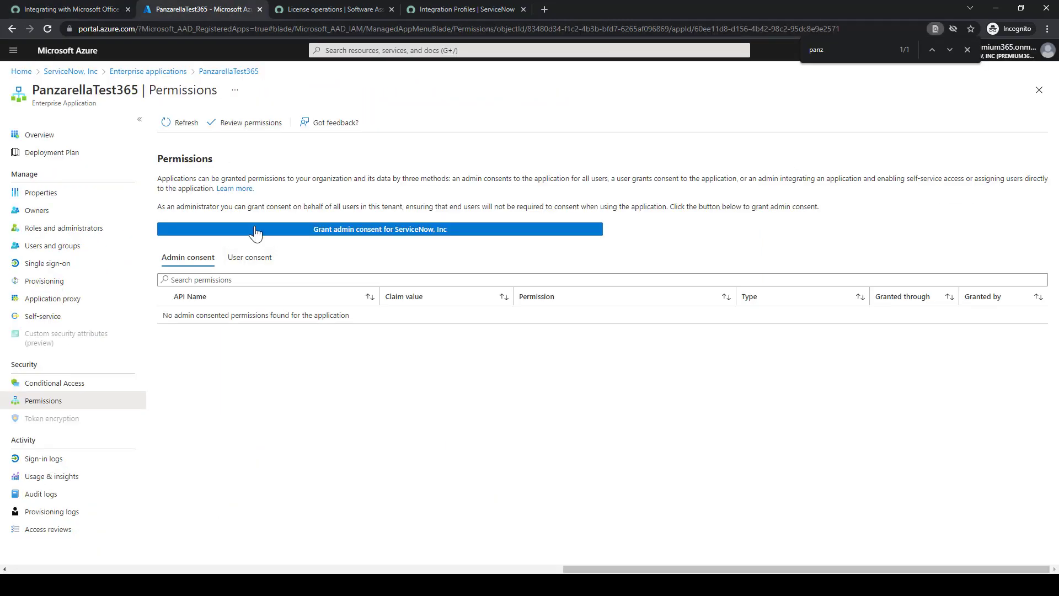
Open the Power BI sign-in page in a new tab from the documentation link
{"action": "left_click", "coordinate": [77, 8]}
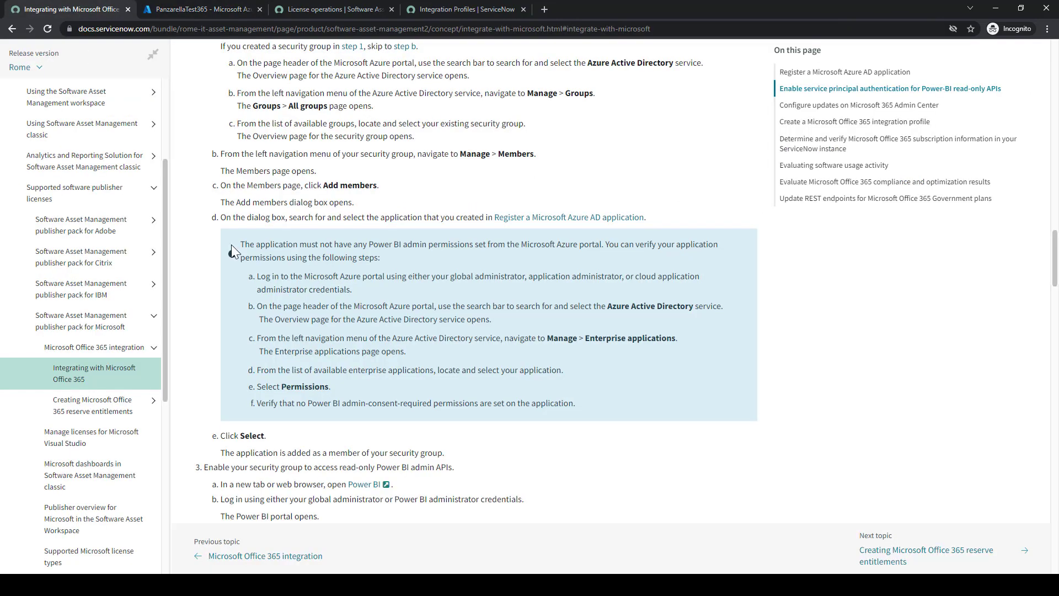
{"action": "scroll", "coordinate": [325, 332], "scroll_direction": "down", "scroll_amount": 1}
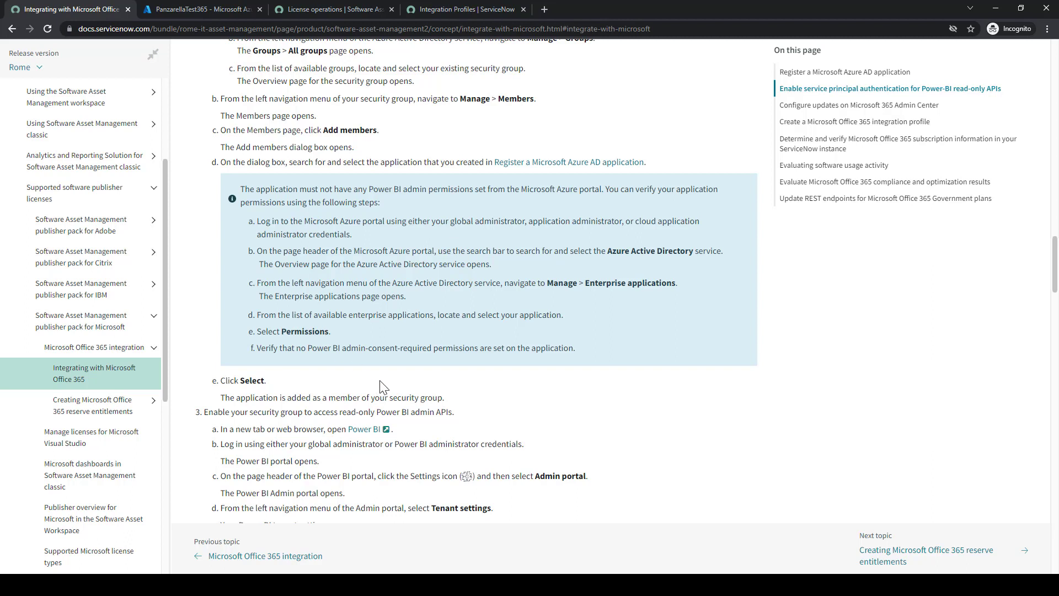
{"action": "scroll", "coordinate": [386, 386], "scroll_direction": "down", "scroll_amount": 1}
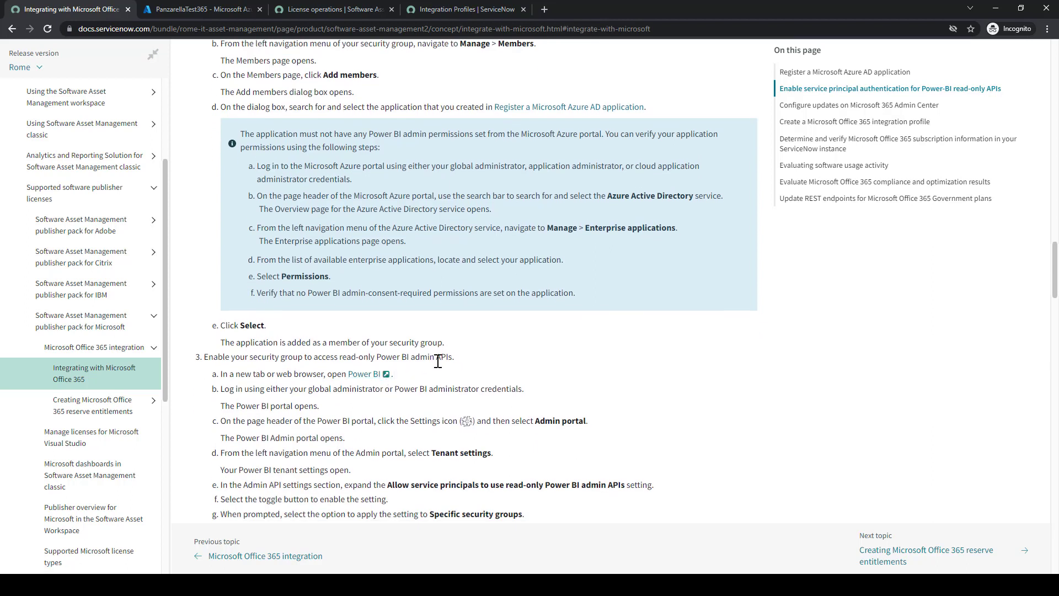
{"action": "left_click", "coordinate": [367, 374]}
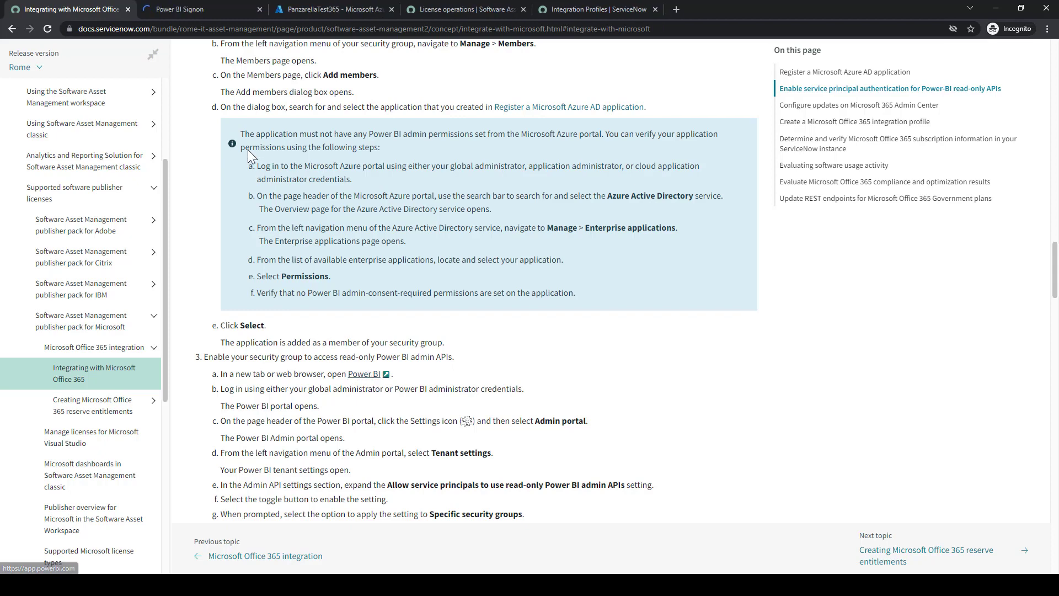
Sign in to Power BI with the administrator account's e-mail
{"action": "left_click", "coordinate": [189, 8]}
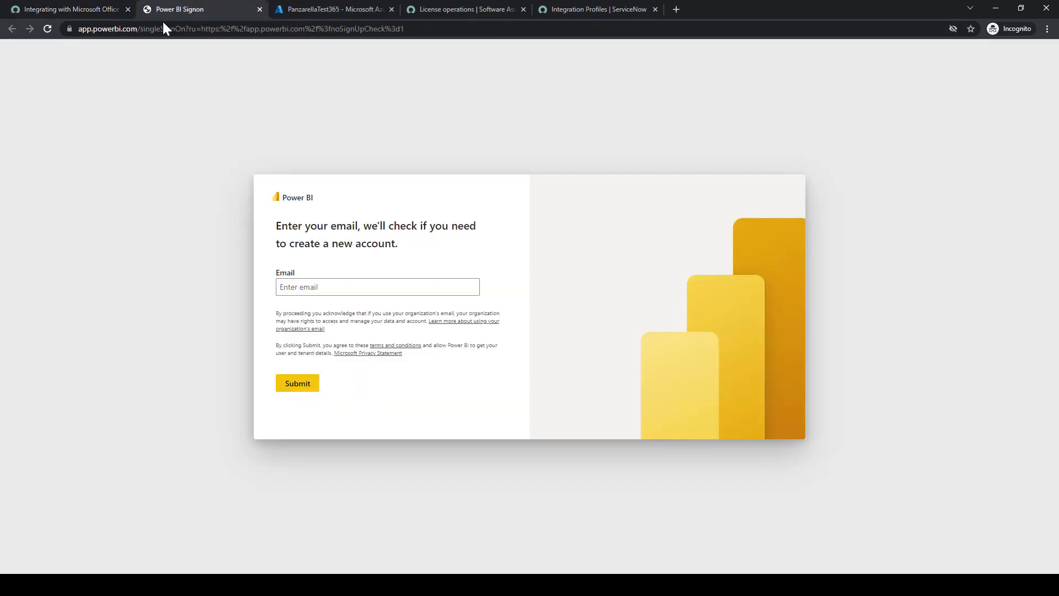
{"action": "right_click", "coordinate": [322, 289]}
{"action": "left_click", "coordinate": [375, 389]}
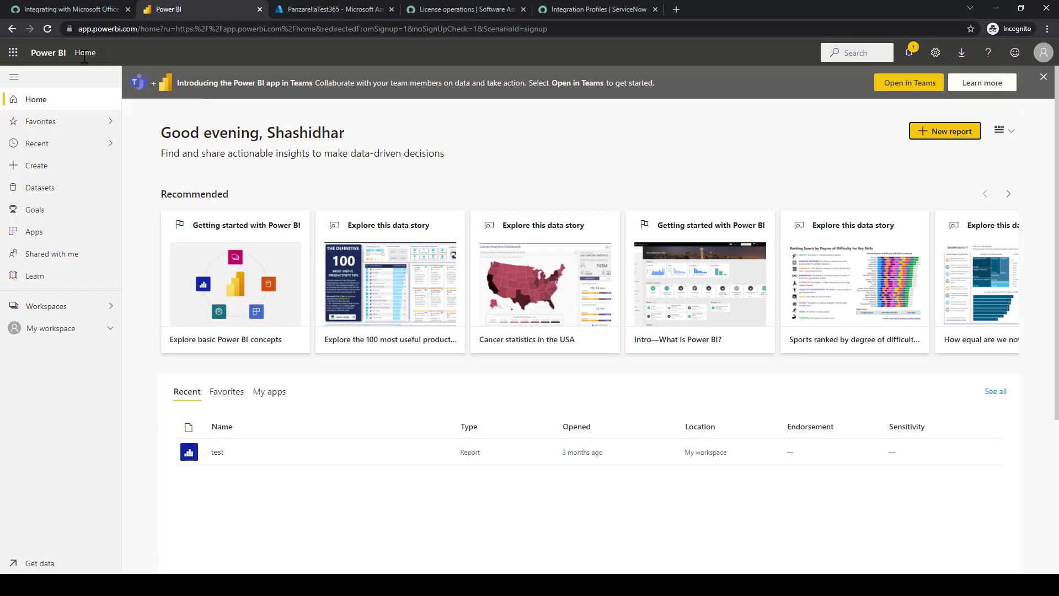
Open the Power BI Admin portal from Settings and browse its Tenant settings
{"action": "left_click", "coordinate": [936, 52]}
{"action": "left_click", "coordinate": [882, 108]}
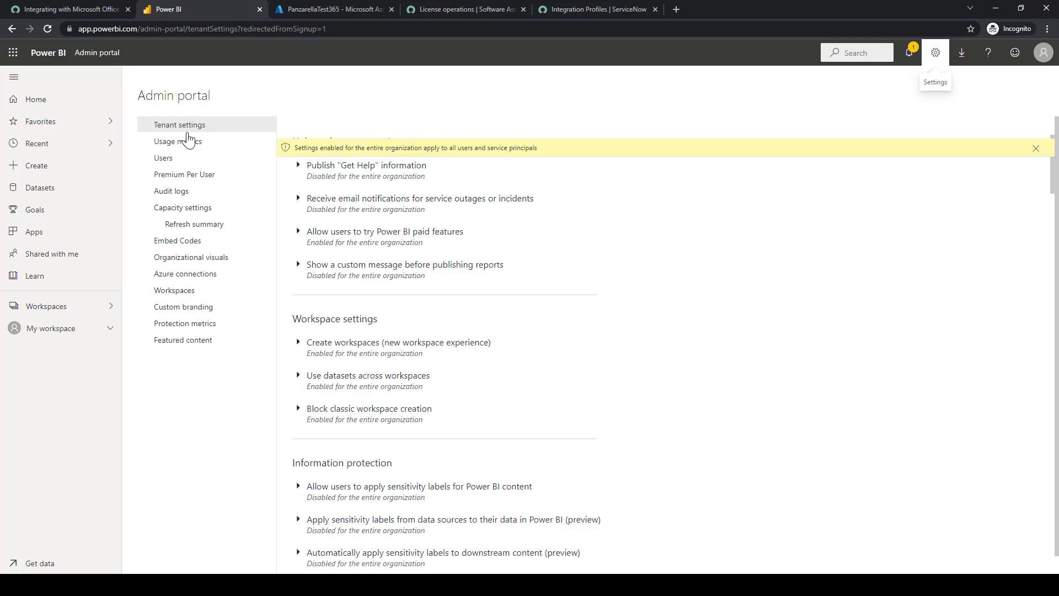
{"action": "left_click", "coordinate": [65, 9]}
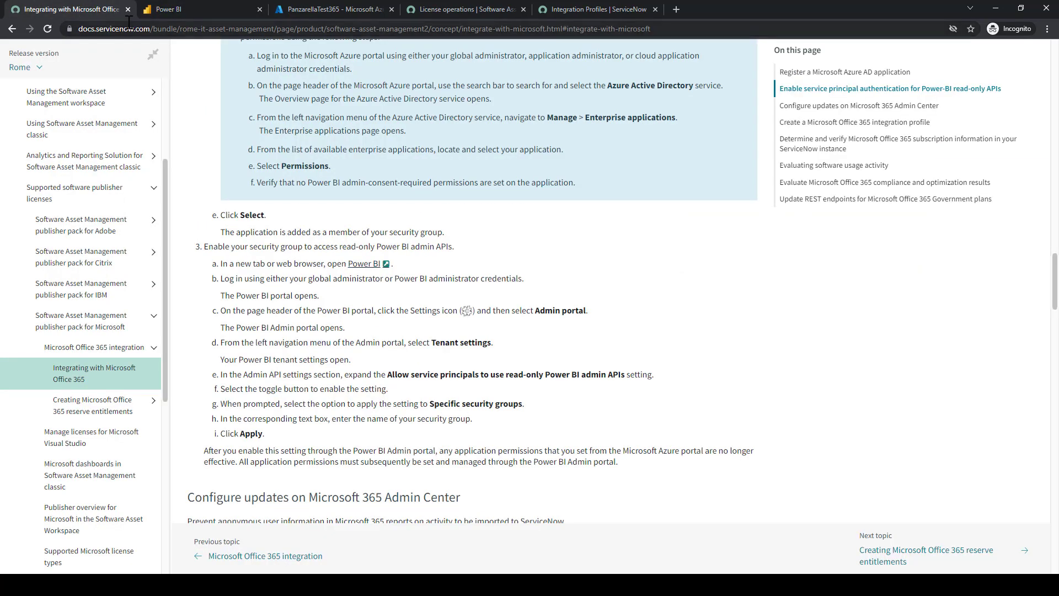
{"action": "left_click", "coordinate": [198, 8]}
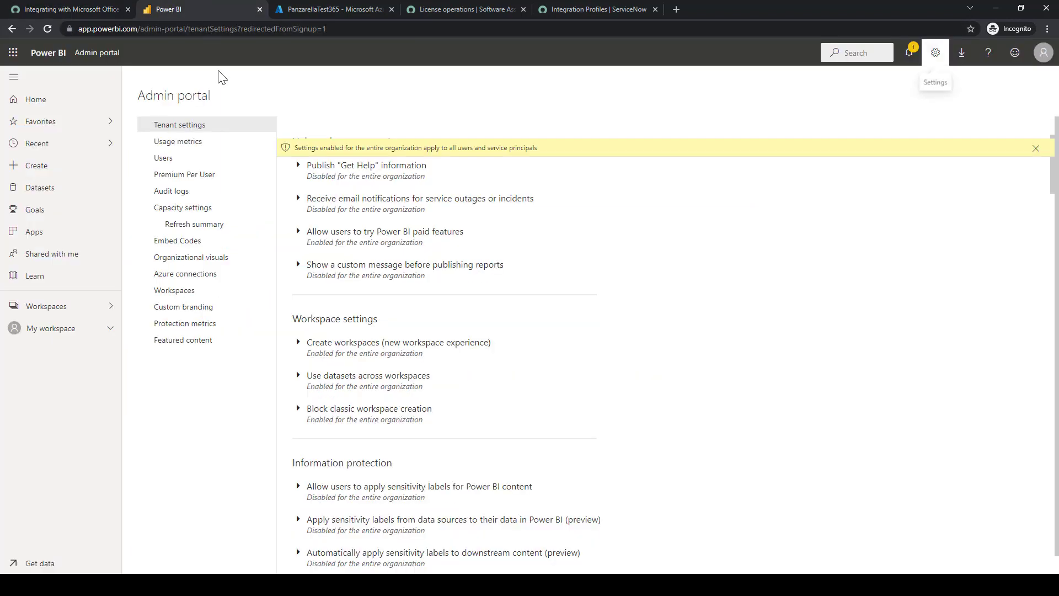
{"action": "left_click", "coordinate": [64, 7]}
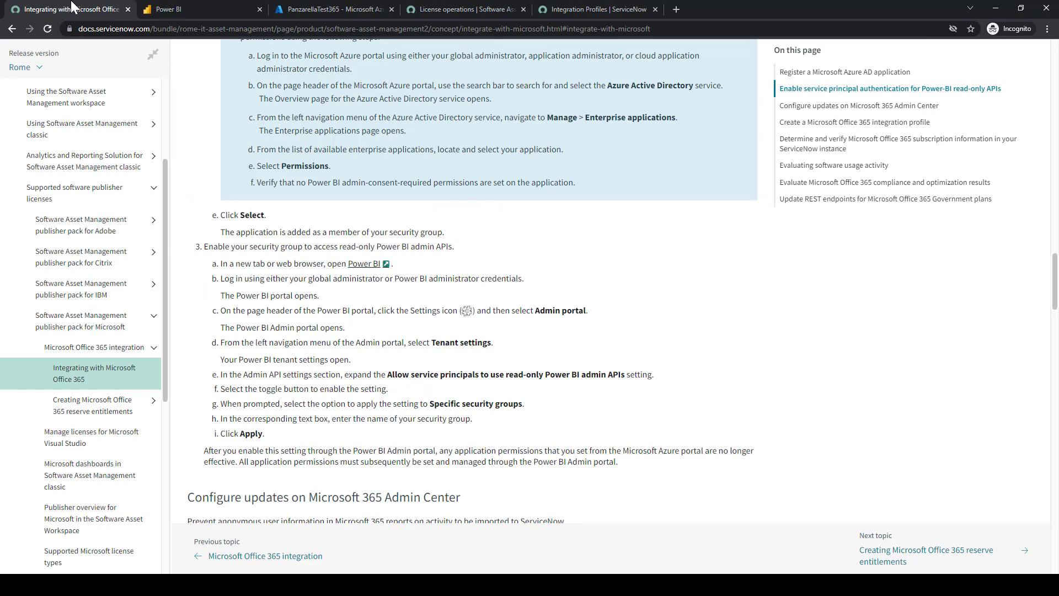
{"action": "left_click", "coordinate": [165, 8]}
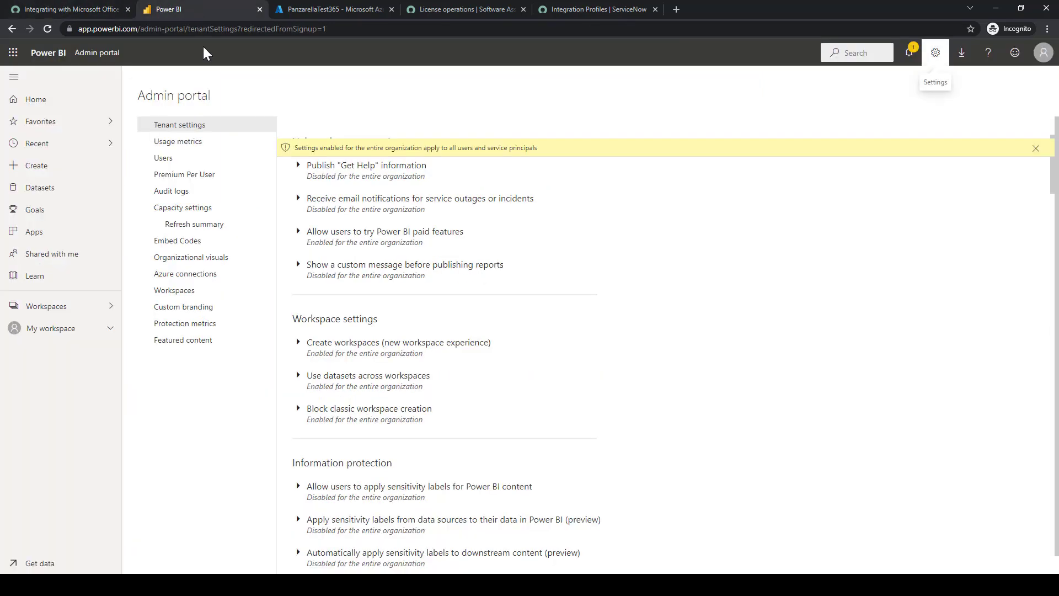
{"action": "scroll", "coordinate": [449, 283], "scroll_direction": "down", "scroll_amount": 10}
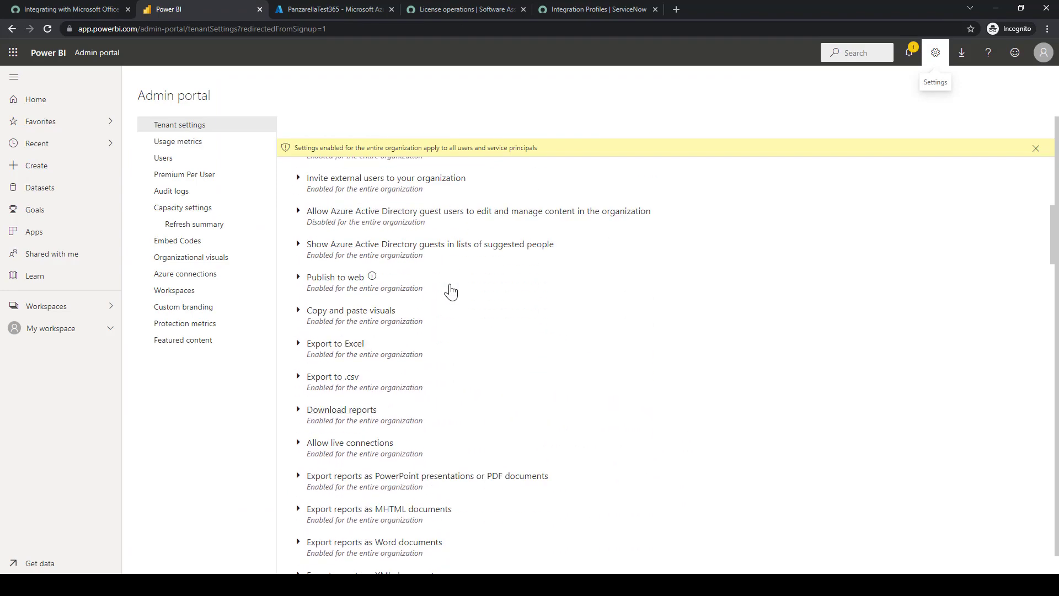
{"action": "scroll", "coordinate": [449, 284], "scroll_direction": "down", "scroll_amount": 20}
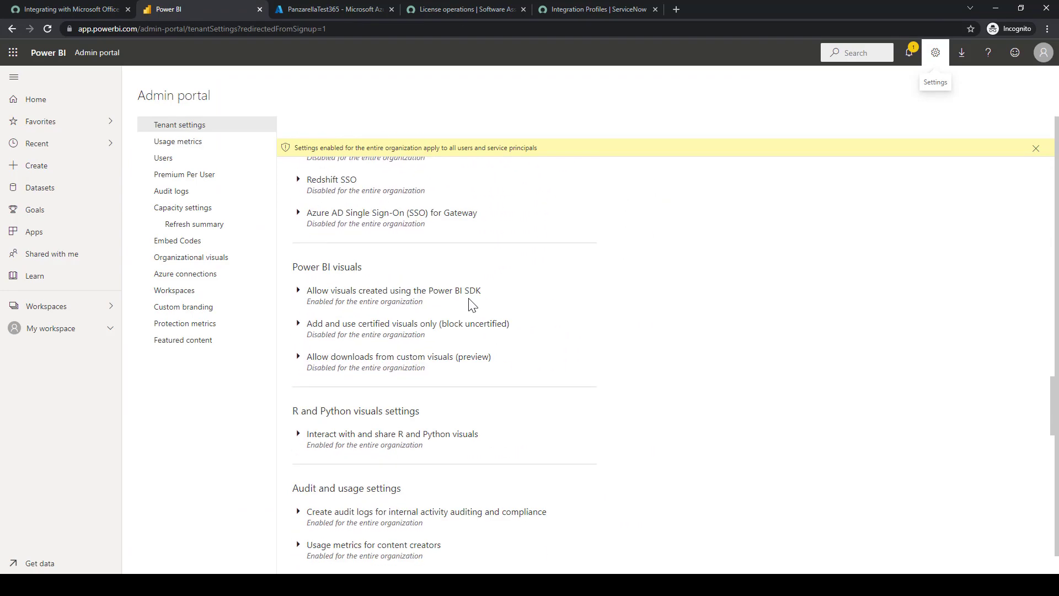
{"action": "scroll", "coordinate": [468, 303], "scroll_direction": "down", "scroll_amount": 3}
{"action": "scroll", "coordinate": [468, 302], "scroll_direction": "up", "scroll_amount": 4}
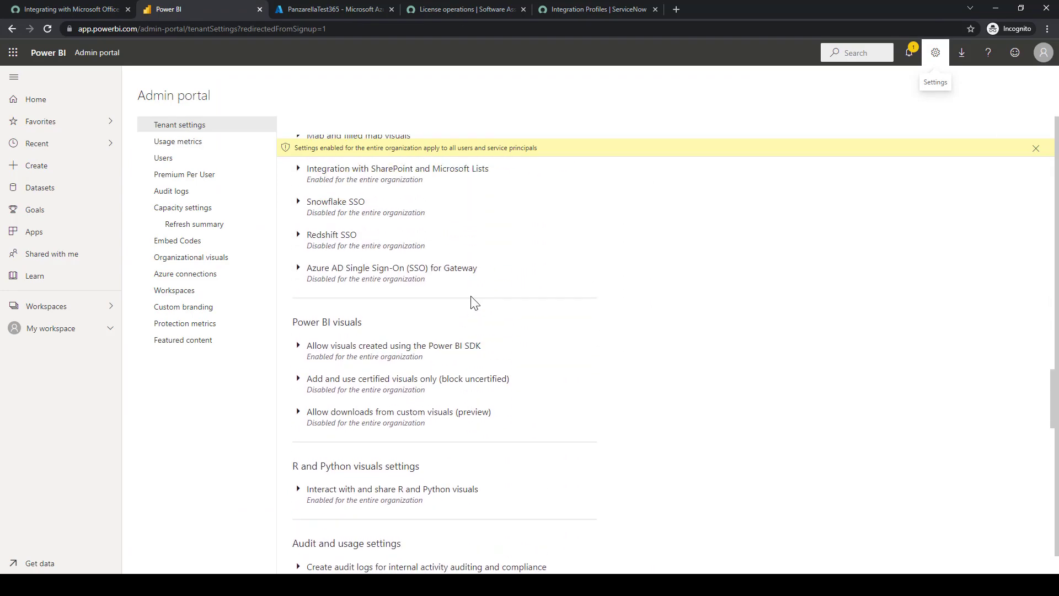
Find 'admin' in tenant settings and expand 'Allow service principals to use read-only Power BI admin APIs'
{"action": "key", "text": "ctrl+f"}
{"action": "type", "text": "admin"}
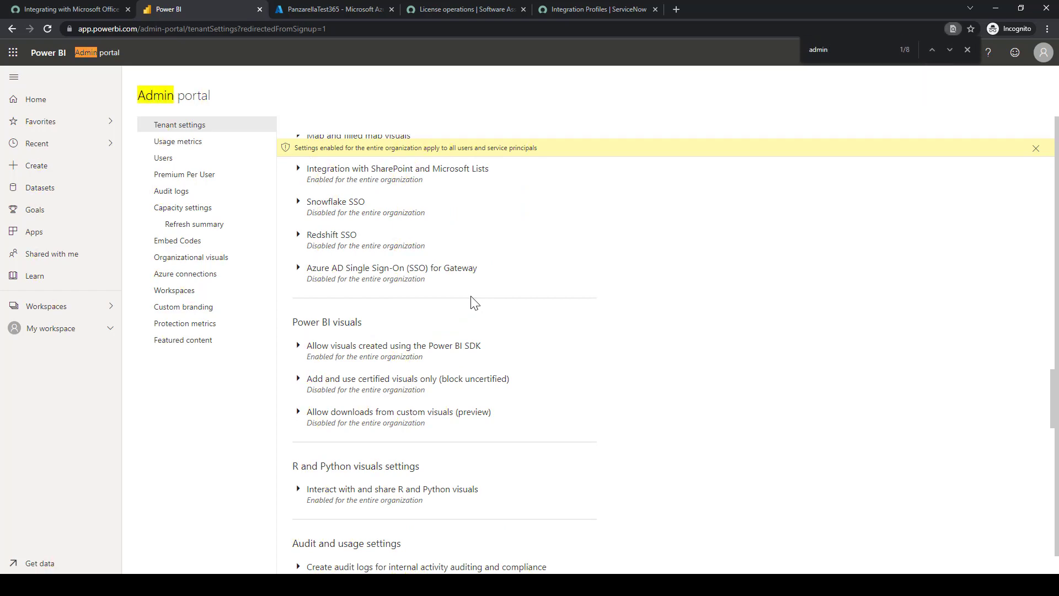
{"action": "key", "text": "Return"}
{"action": "key", "text": "Return"}
{"action": "key", "text": "Return"}
{"action": "key", "text": "Return"}
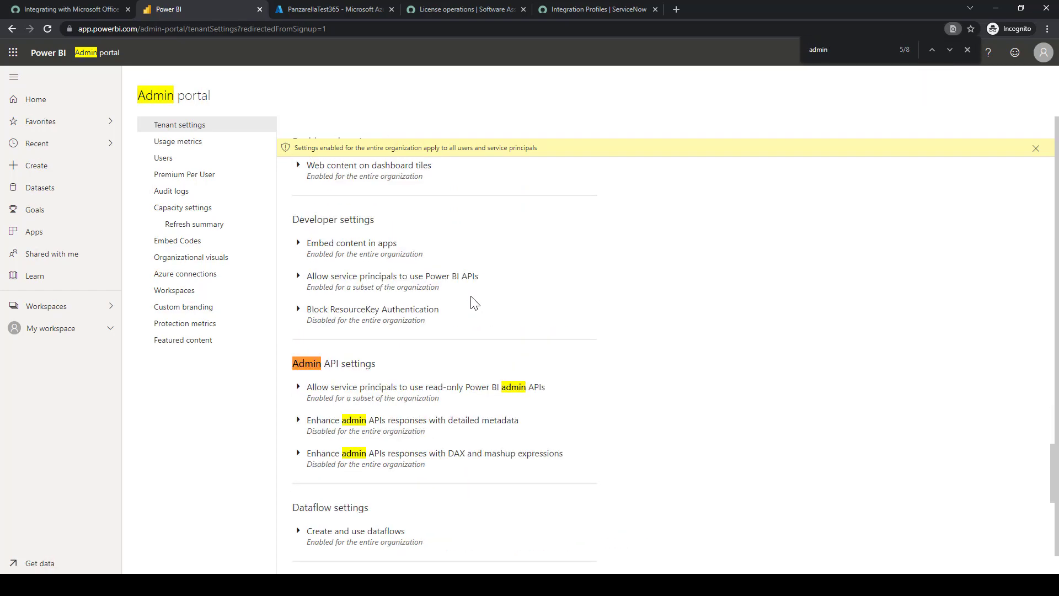
{"action": "left_click", "coordinate": [40, 9]}
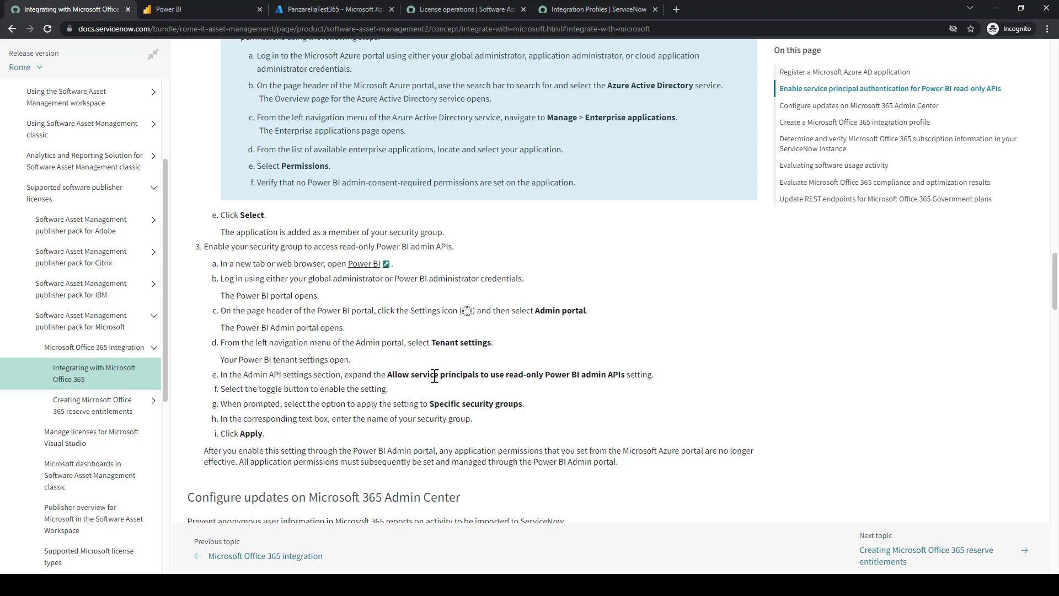
{"action": "left_click", "coordinate": [146, 7]}
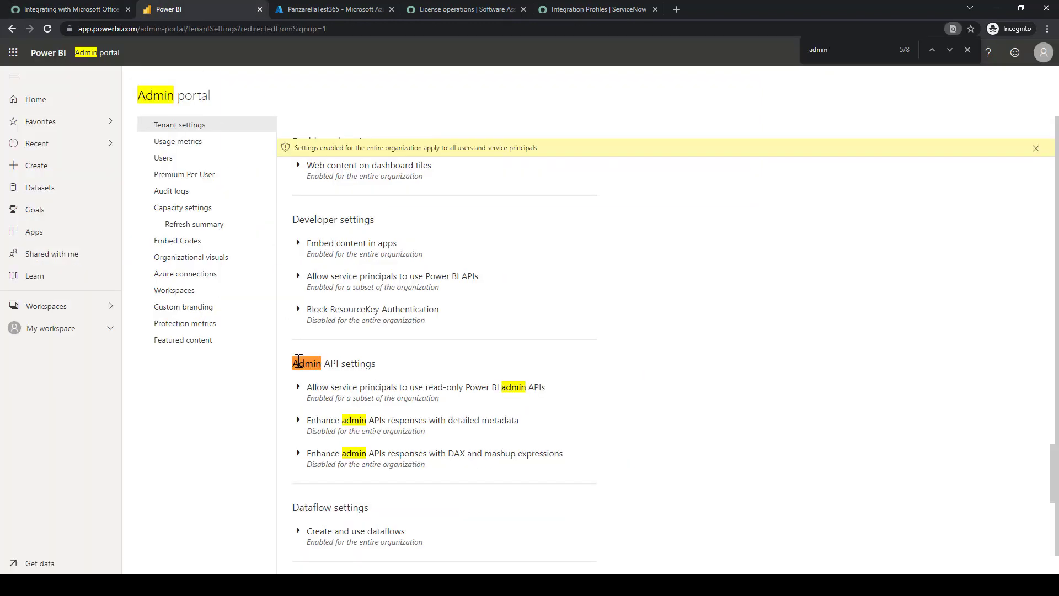
{"action": "left_click", "coordinate": [298, 386]}
{"action": "scroll", "coordinate": [391, 368], "scroll_direction": "down", "scroll_amount": 1}
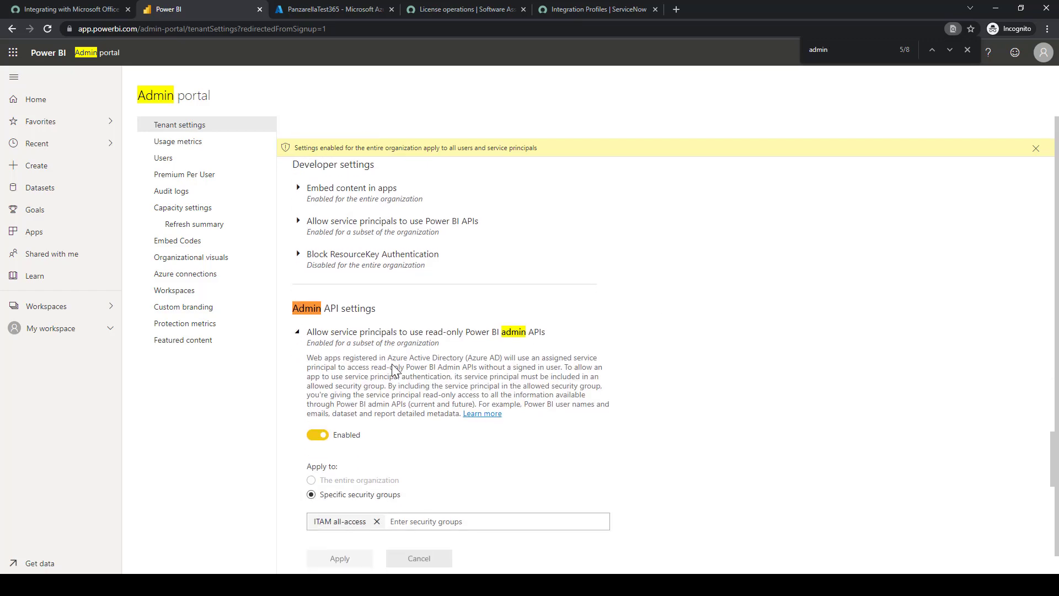
{"action": "key", "text": "ctrl+shift+Tab"}
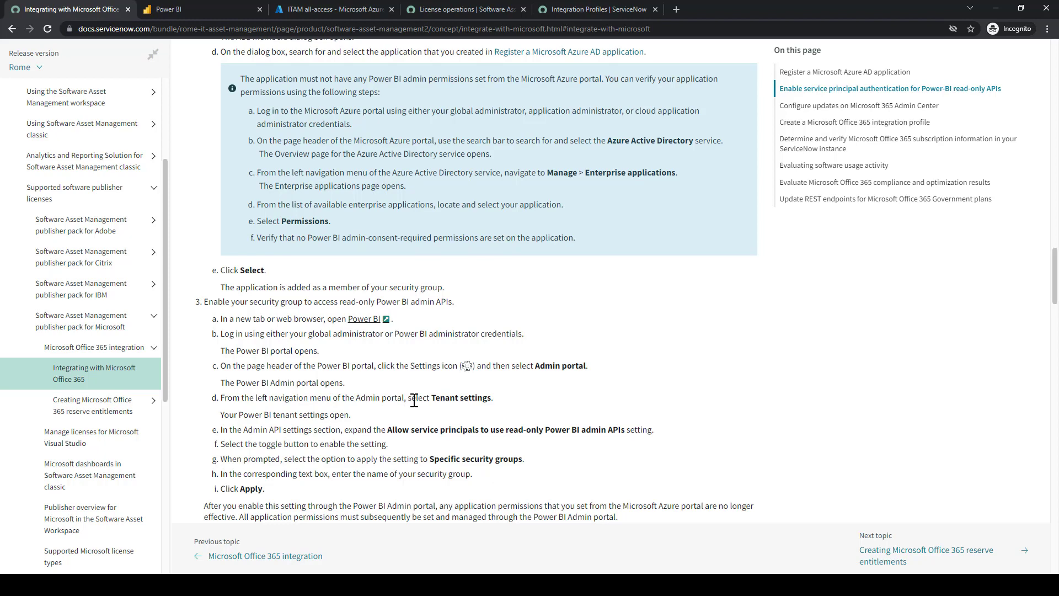
{"action": "scroll", "coordinate": [414, 400], "scroll_direction": "down", "scroll_amount": 1}
{"action": "scroll", "coordinate": [375, 418], "scroll_direction": "down", "scroll_amount": 1}
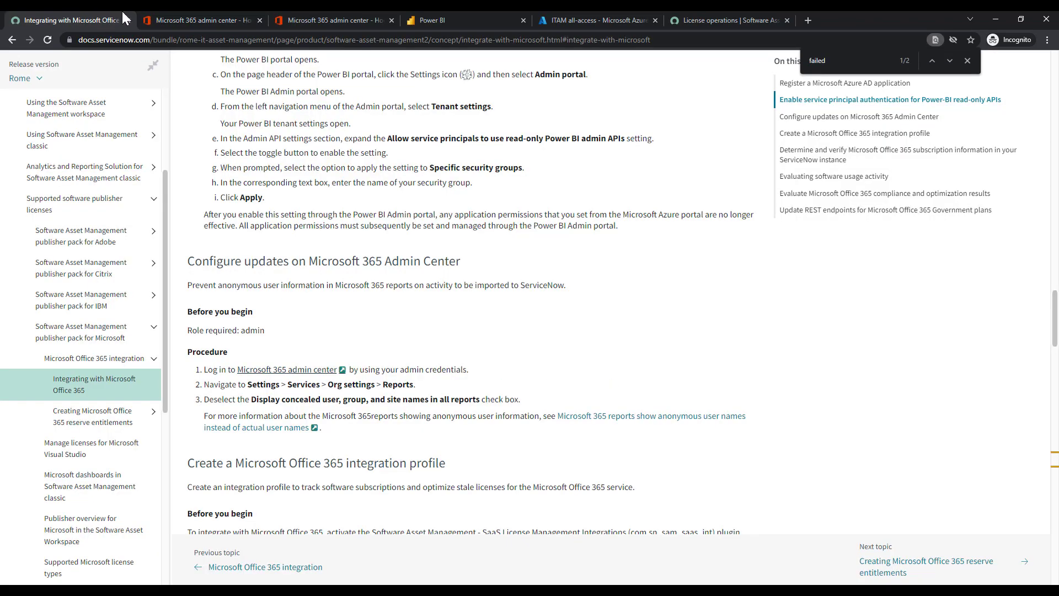
Open the Reports settings under Settings > Org settings > Services
{"action": "left_click", "coordinate": [168, 12]}
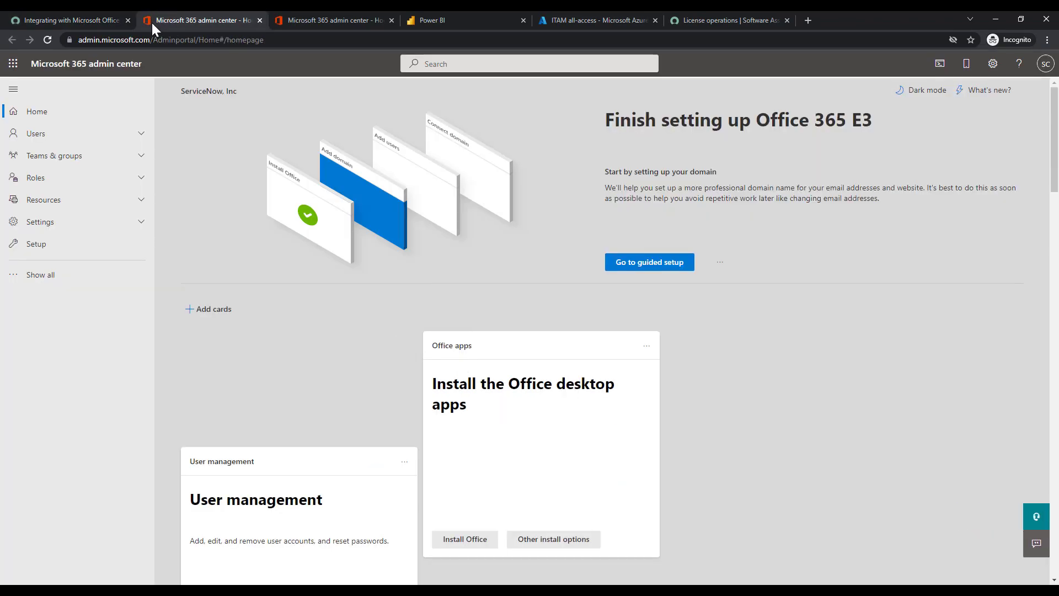
{"action": "left_click", "coordinate": [56, 226]}
{"action": "left_click", "coordinate": [60, 283]}
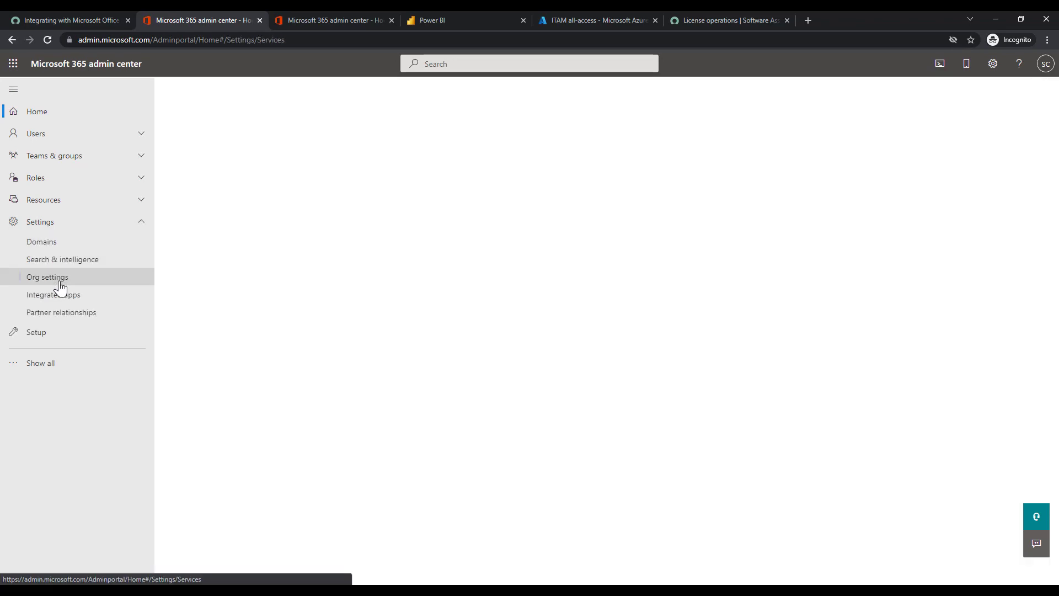
{"action": "left_click", "coordinate": [85, 11]}
{"action": "left_click", "coordinate": [162, 11]}
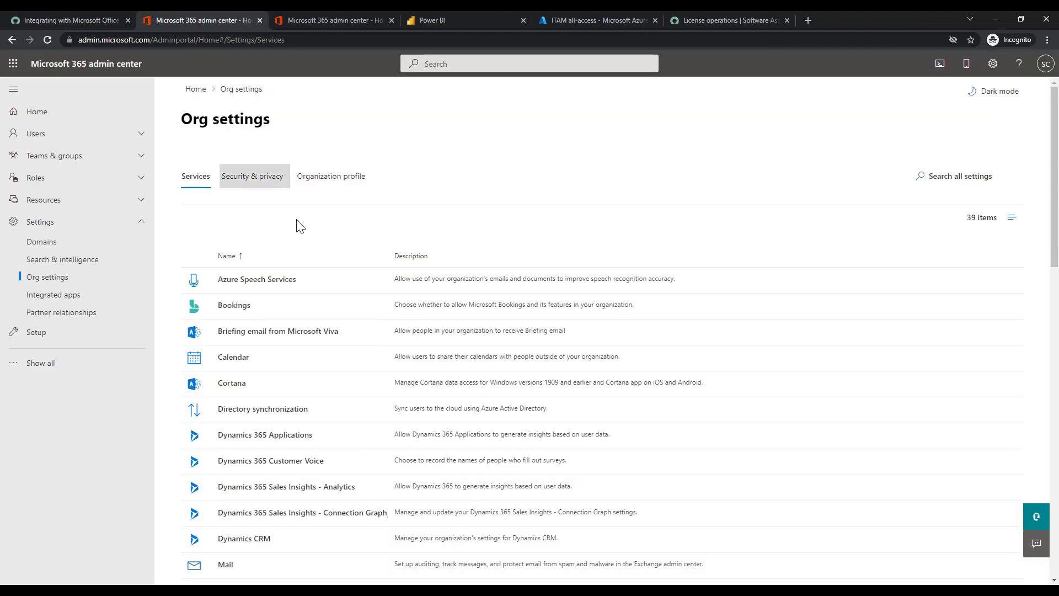
{"action": "scroll", "coordinate": [348, 275], "scroll_direction": "down", "scroll_amount": 5}
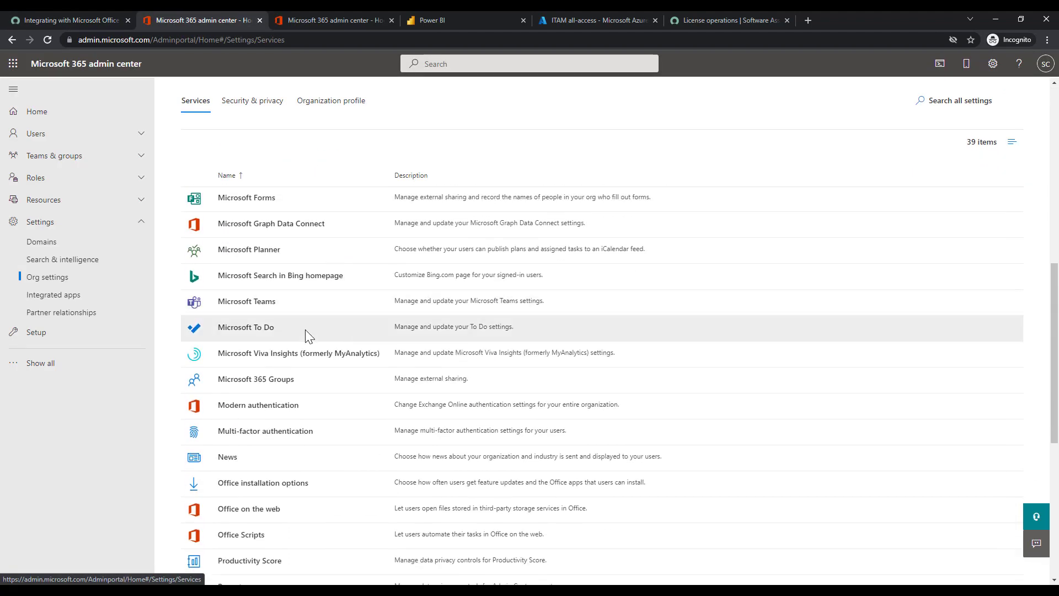
{"action": "scroll", "coordinate": [276, 370], "scroll_direction": "down", "scroll_amount": 3}
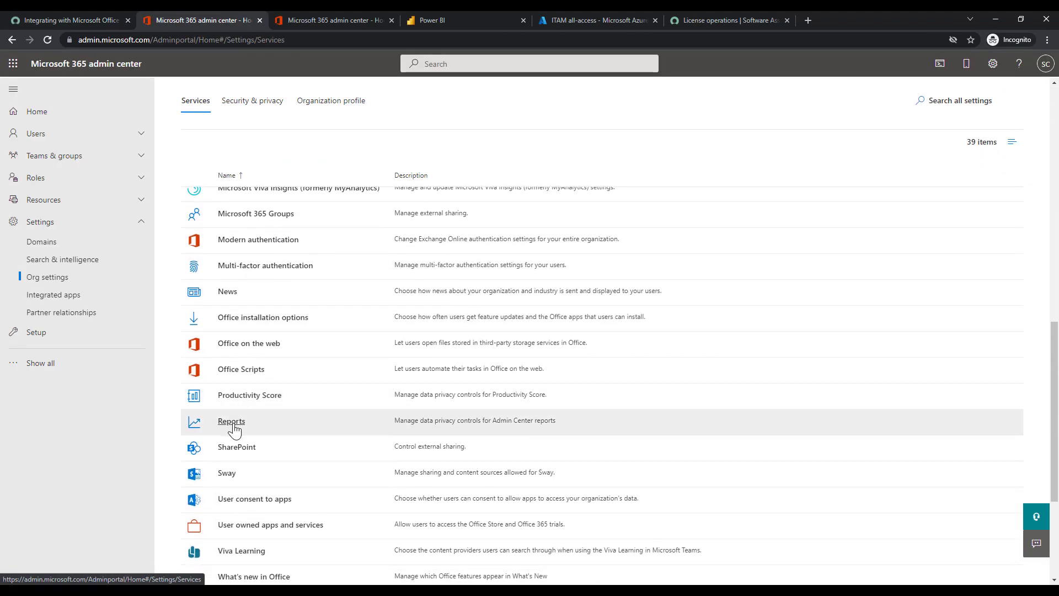
{"action": "left_click", "coordinate": [232, 421]}
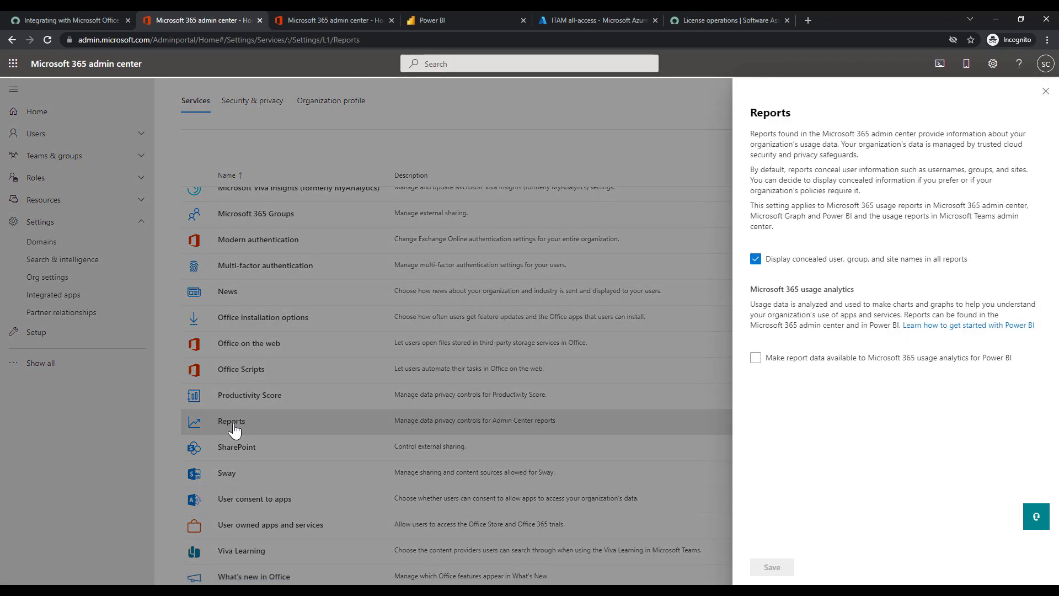
{"action": "left_click", "coordinate": [91, 12]}
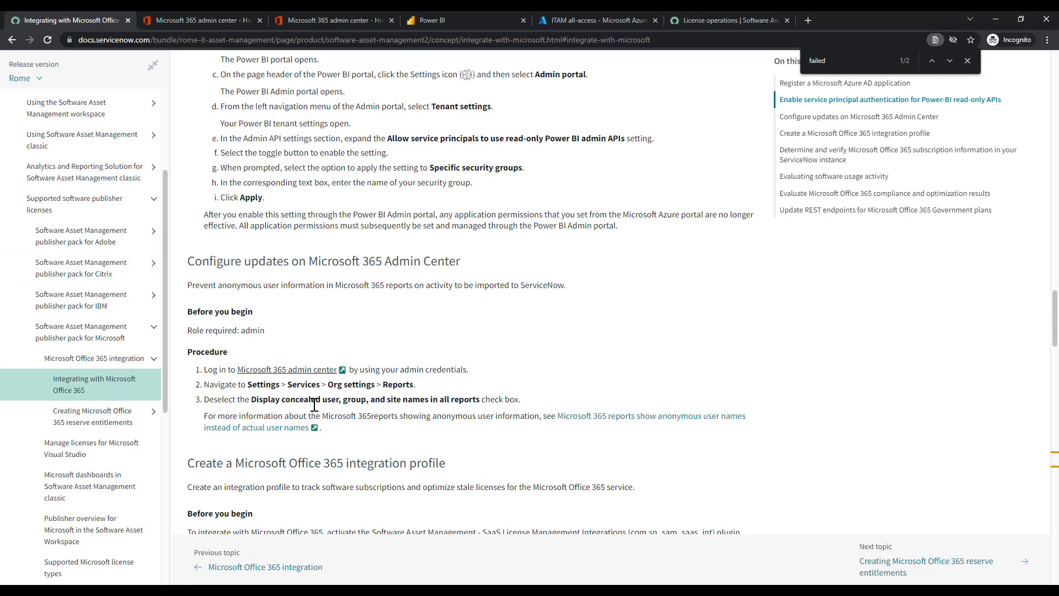
{"action": "left_click", "coordinate": [173, 12]}
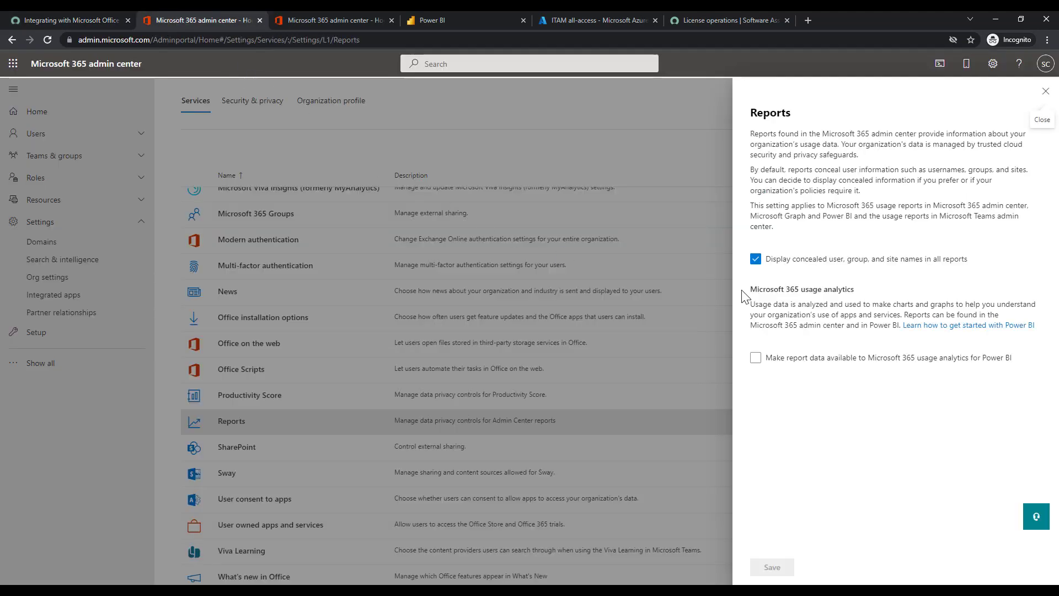
Uncheck 'Display concealed user, group, and site names in all reports' and save
{"action": "left_click", "coordinate": [755, 258]}
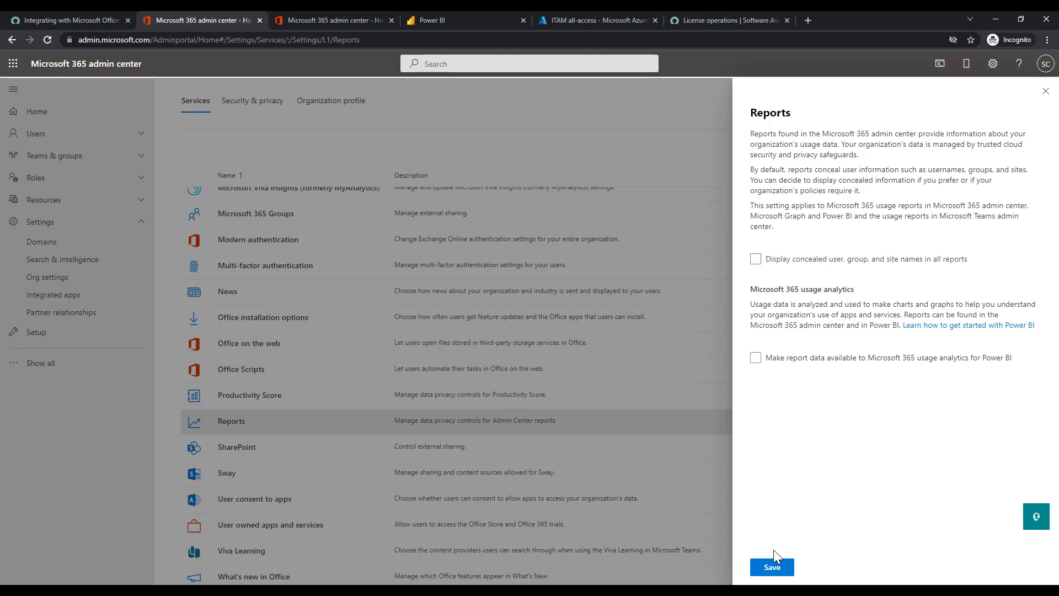
{"action": "left_click", "coordinate": [771, 569]}
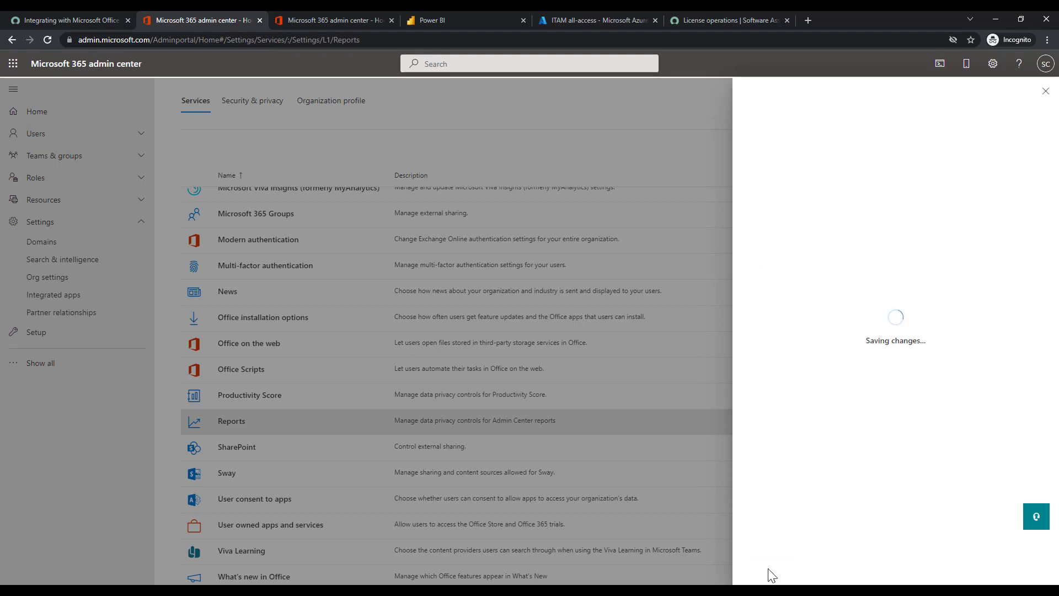
{"action": "left_click", "coordinate": [45, 17]}
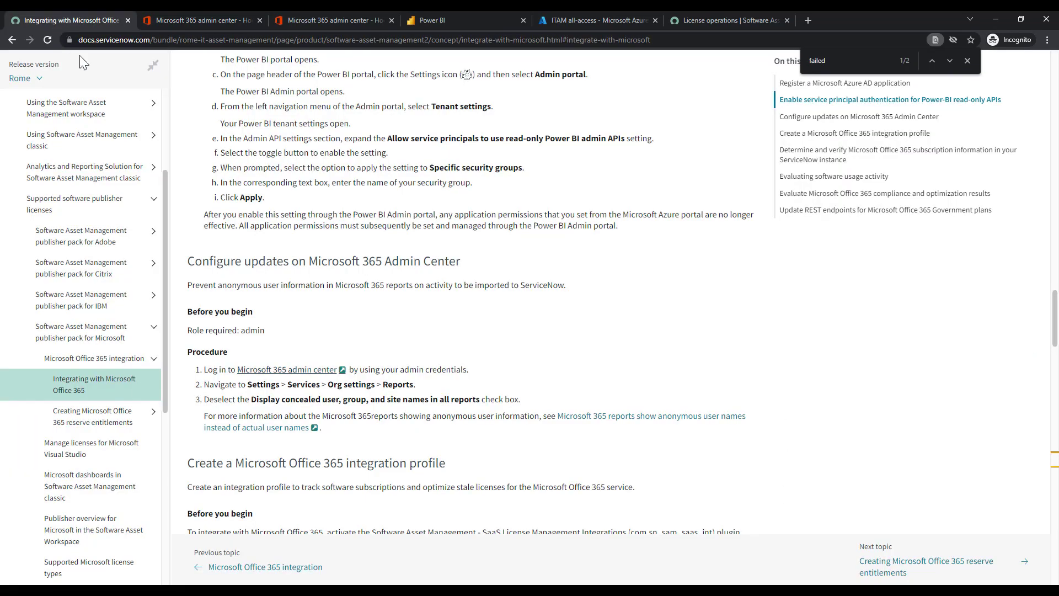
Scroll the docs to 'Create a Microsoft Office 365 integration profile' and start a new Direct Integration Profile
{"action": "scroll", "coordinate": [233, 168], "scroll_direction": "down", "scroll_amount": 1}
{"action": "scroll", "coordinate": [232, 169], "scroll_direction": "down", "scroll_amount": 3}
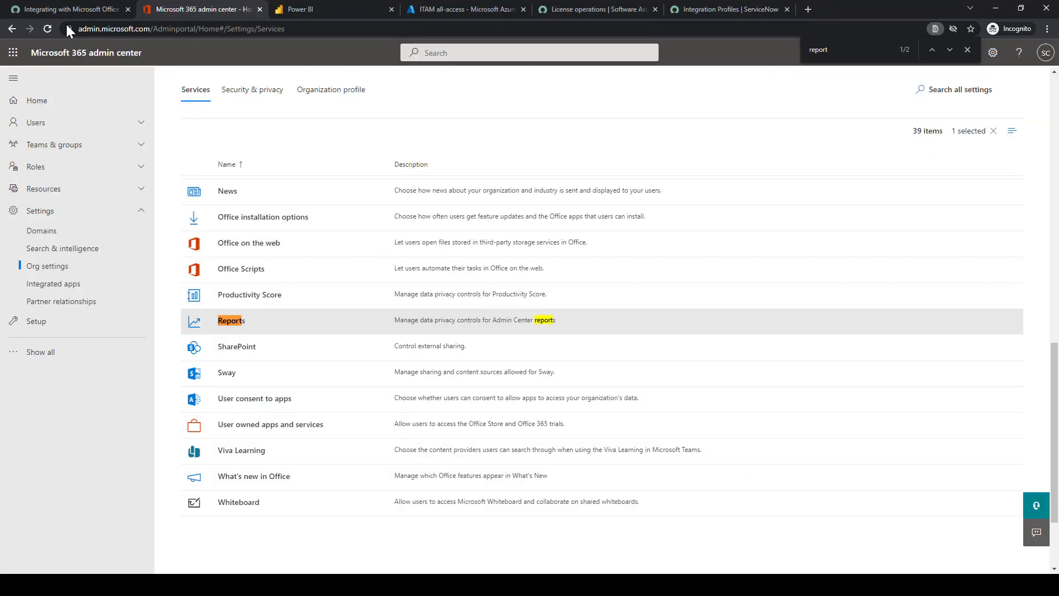
{"action": "left_click", "coordinate": [65, 20]}
{"action": "scroll", "coordinate": [428, 226], "scroll_direction": "down", "scroll_amount": 4}
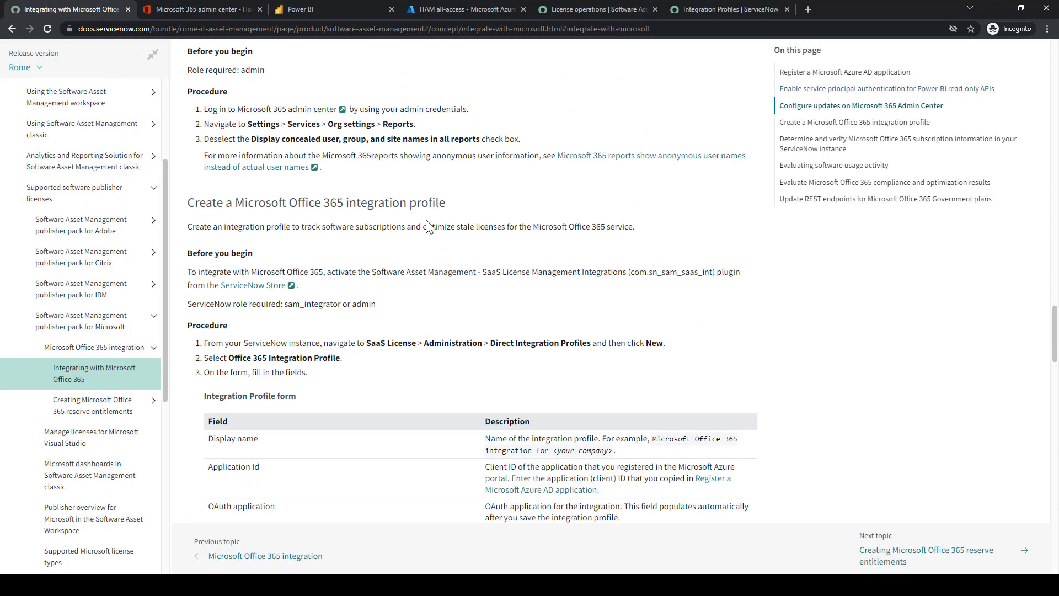
{"action": "scroll", "coordinate": [425, 229], "scroll_direction": "down", "scroll_amount": 1}
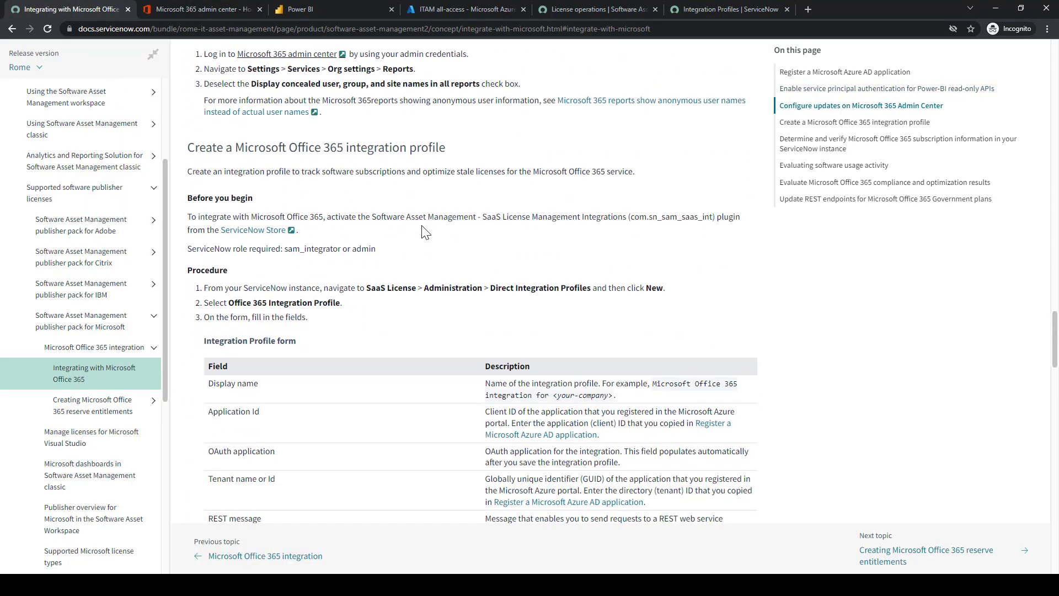
{"action": "scroll", "coordinate": [425, 232], "scroll_direction": "down", "scroll_amount": 2}
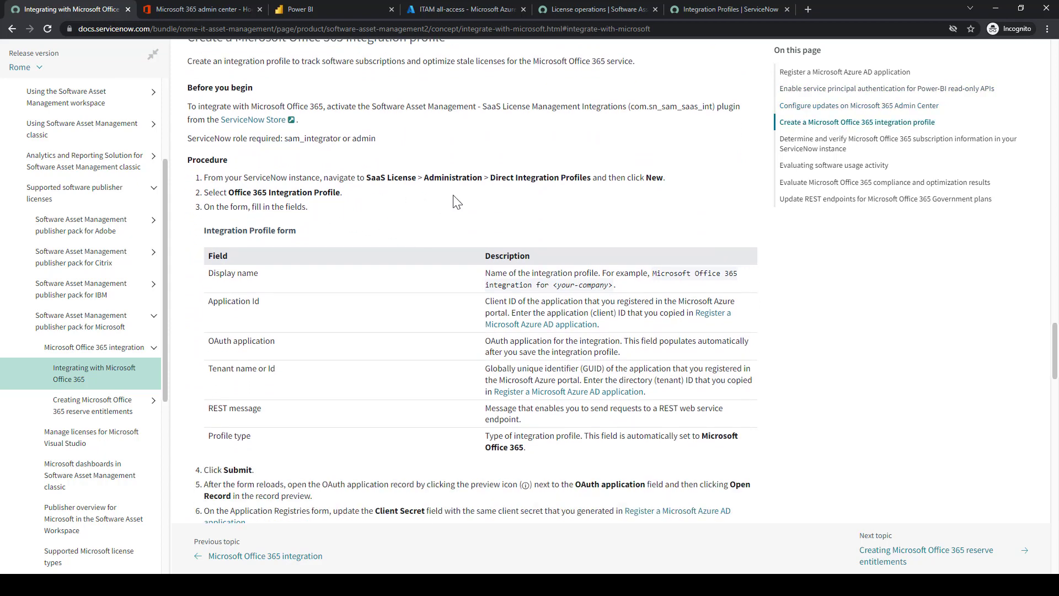
{"action": "left_click", "coordinate": [589, 5]}
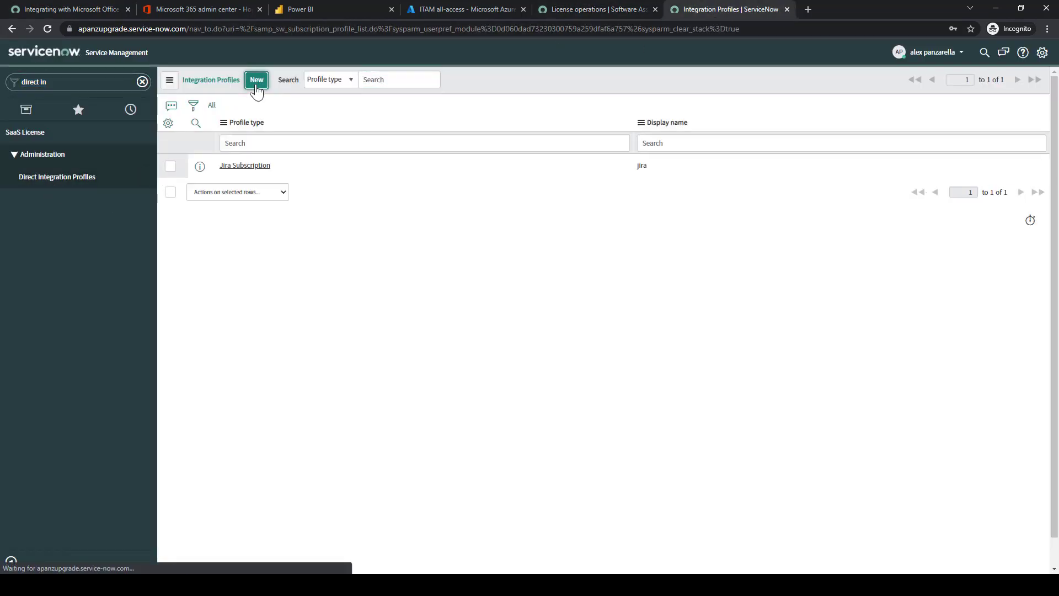
{"action": "left_click", "coordinate": [65, 14]}
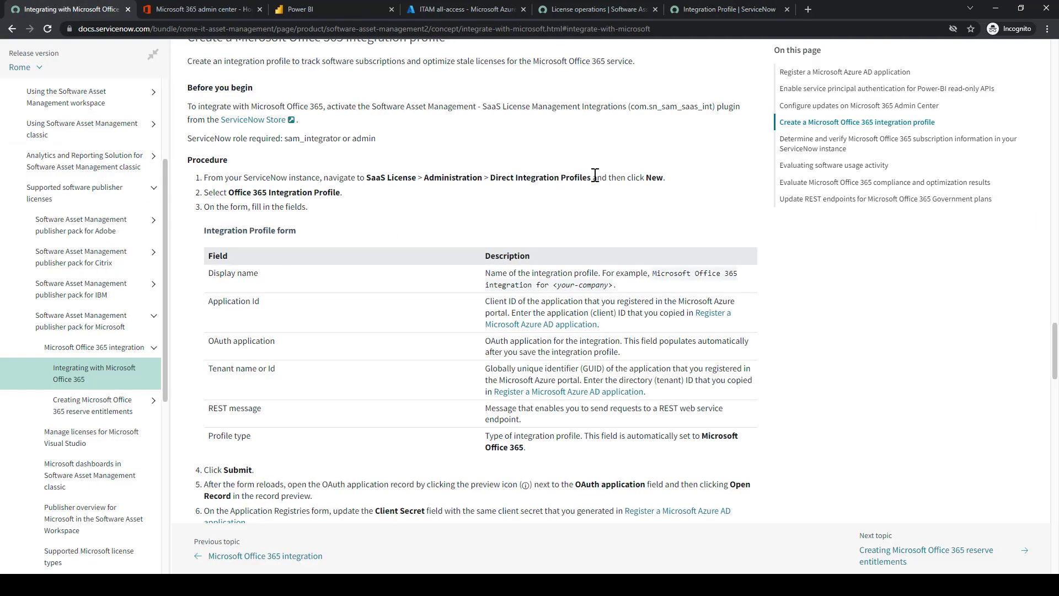
Choose Office 365 Integration Profile and paste 'Microsoft Office 365 integration for' as the Display name
{"action": "left_click", "coordinate": [677, 17]}
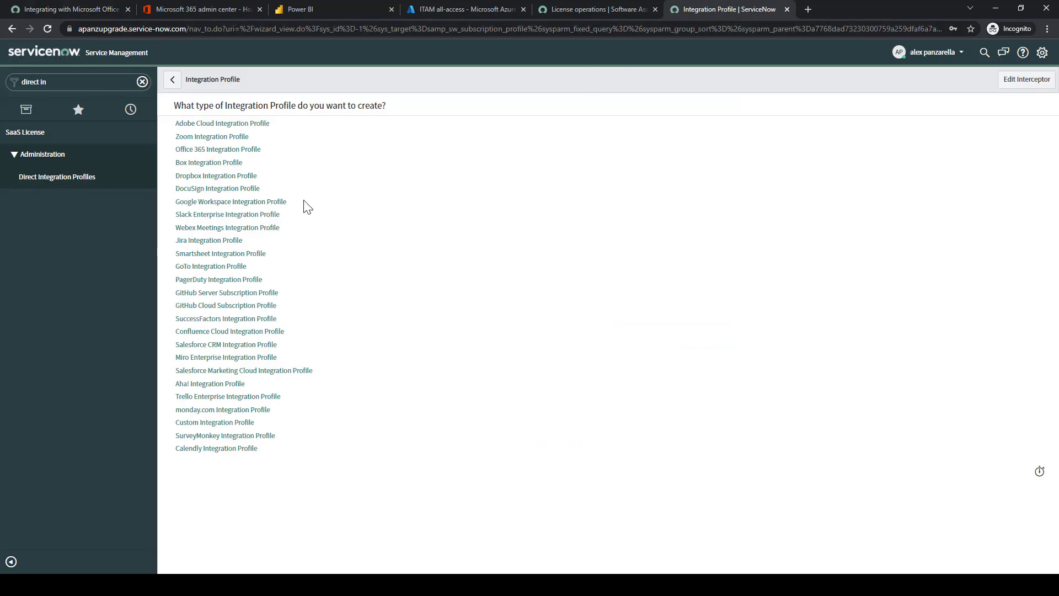
{"action": "left_click", "coordinate": [219, 150]}
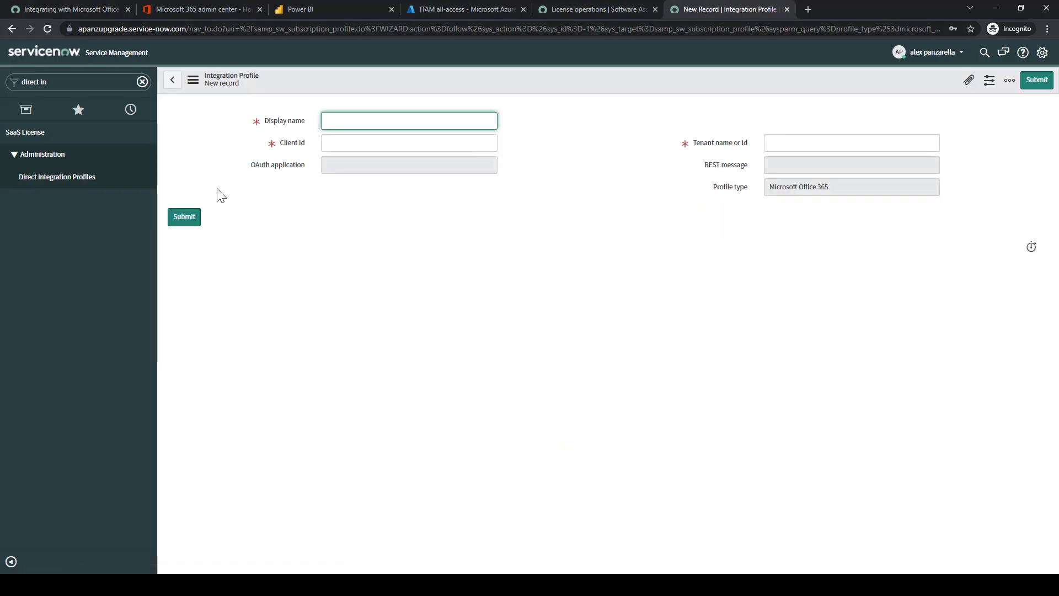
{"action": "left_click", "coordinate": [55, 8]}
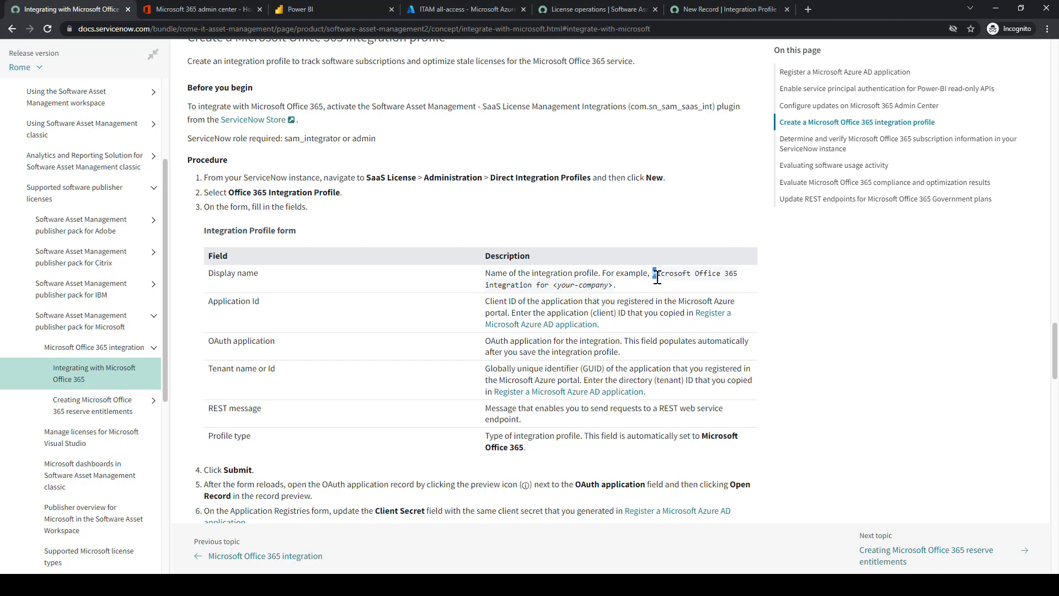
{"action": "left_click_drag", "start_coordinate": [653, 274], "coordinate": [531, 287]}
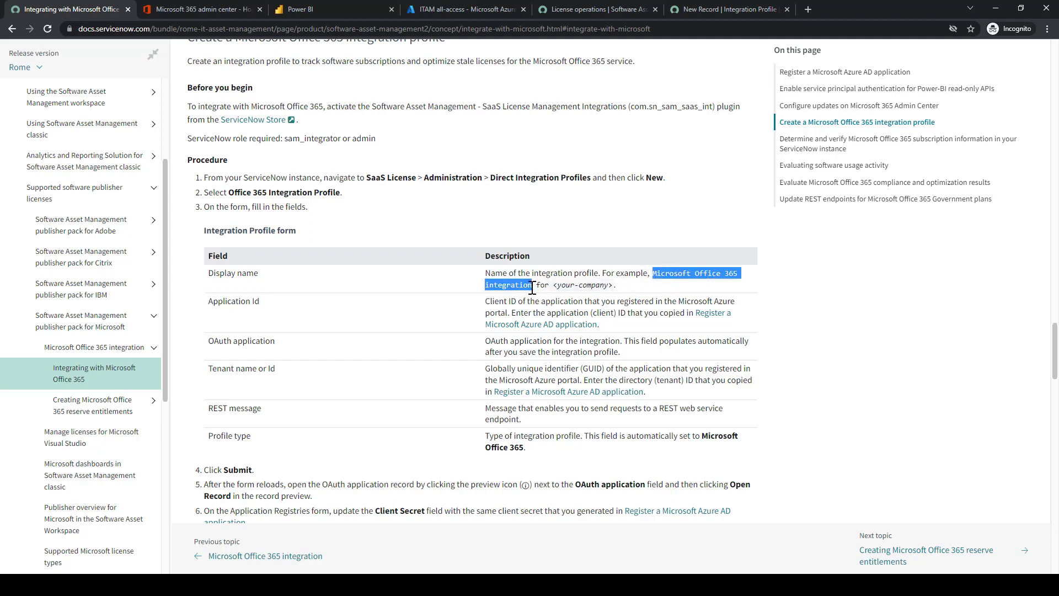
{"action": "left_click", "coordinate": [684, 273]}
{"action": "left_click_drag", "start_coordinate": [653, 274], "coordinate": [548, 287]}
{"action": "left_click", "coordinate": [696, 10]}
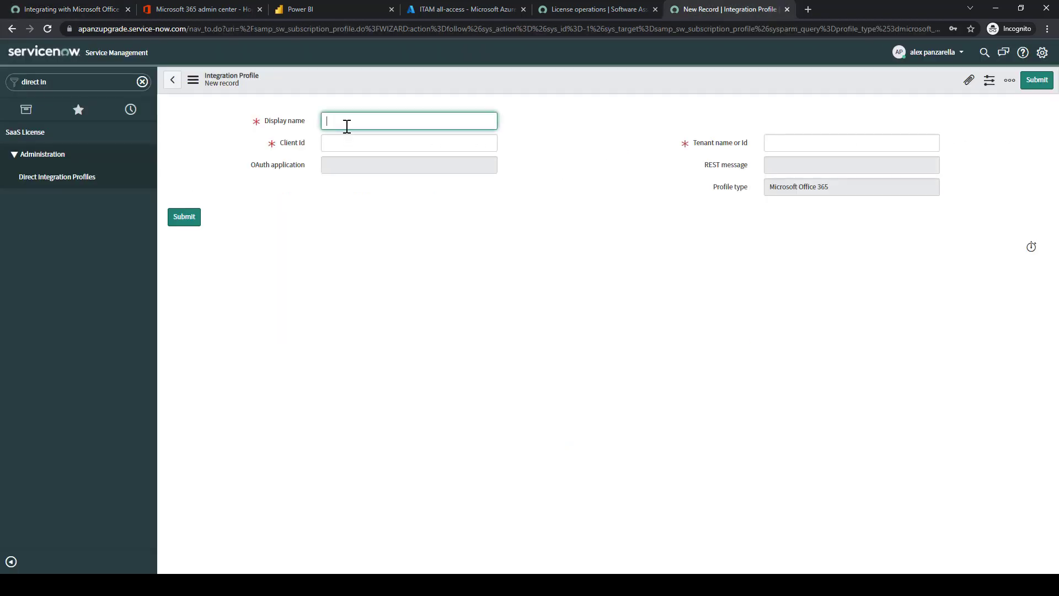
{"action": "type", "text": "Microsoft Office 365 integration for"}
{"action": "left_click", "coordinate": [67, 5]}
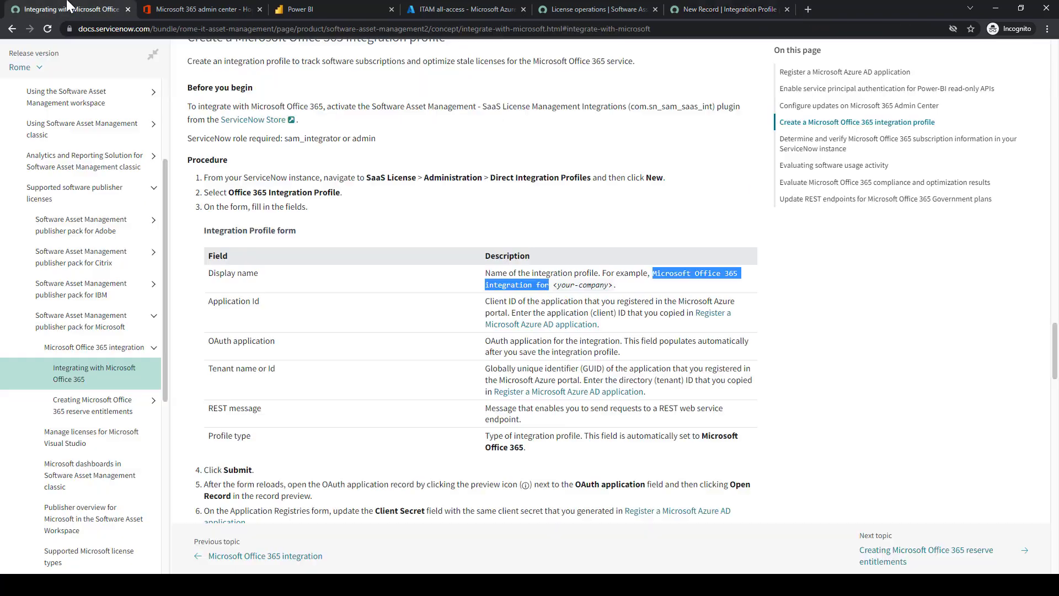
{"action": "left_click", "coordinate": [304, 331]}
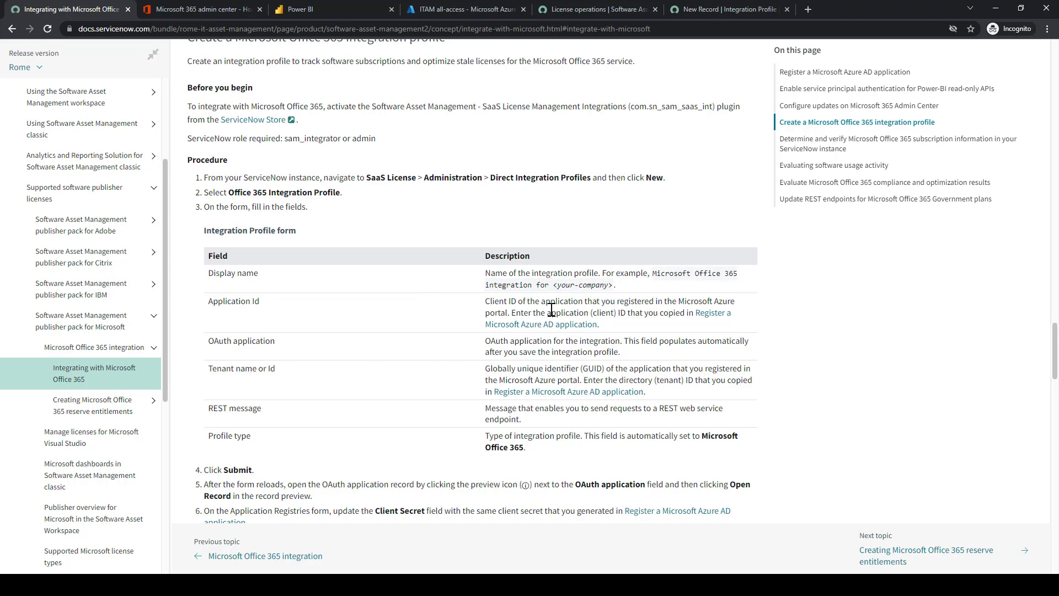
Copy the Azure application client ID from the saved notes into the Client Id field
{"action": "double_click", "coordinate": [604, 313]}
{"action": "left_click", "coordinate": [610, 314]}
{"action": "key", "text": "alt+Tab"}
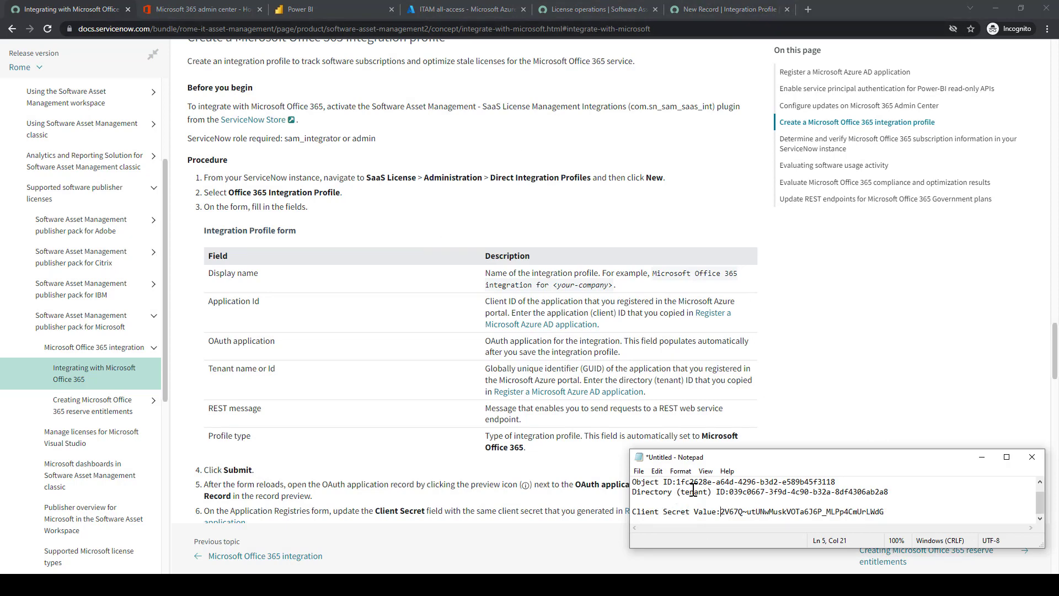
{"action": "scroll", "coordinate": [693, 491], "scroll_direction": "up", "scroll_amount": 1}
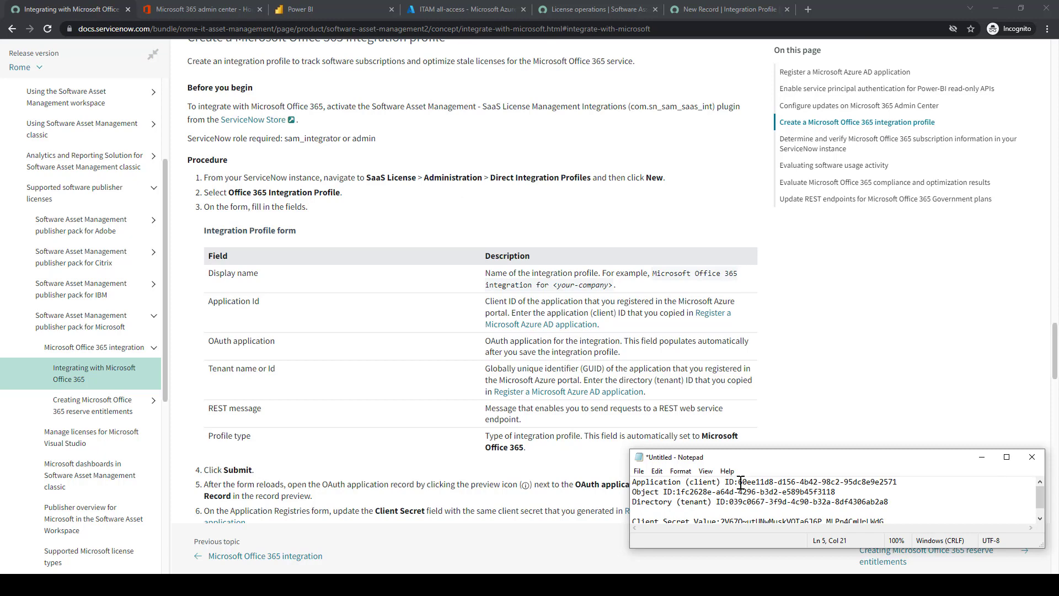
{"action": "left_click_drag", "start_coordinate": [739, 481], "coordinate": [898, 480]}
{"action": "key", "text": "ctrl+c"}
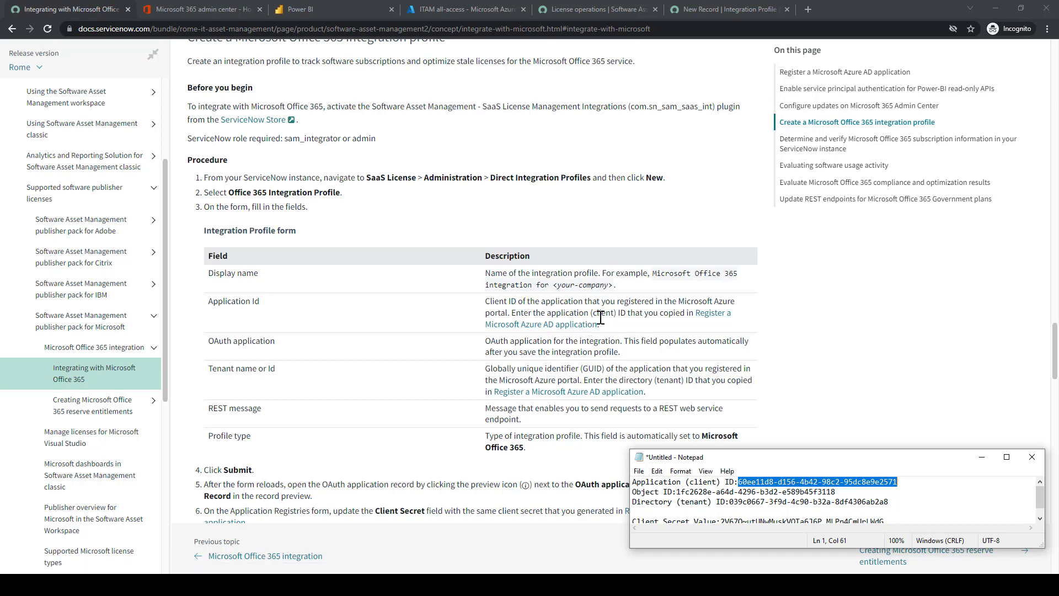
{"action": "left_click", "coordinate": [719, 8]}
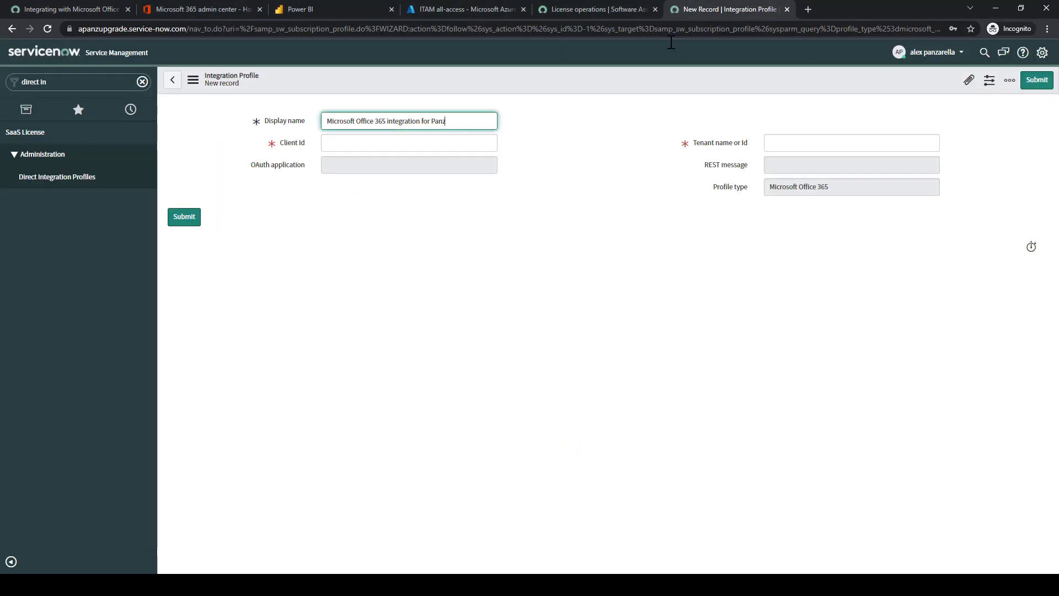
{"action": "left_click", "coordinate": [400, 142]}
{"action": "key", "text": "ctrl+v"}
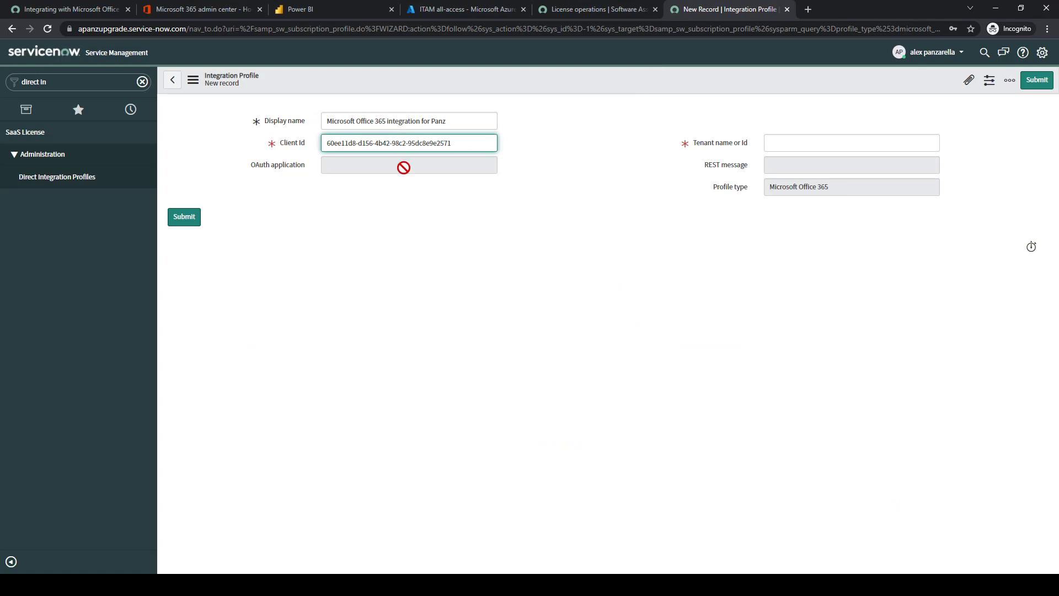
{"action": "left_click", "coordinate": [89, 13]}
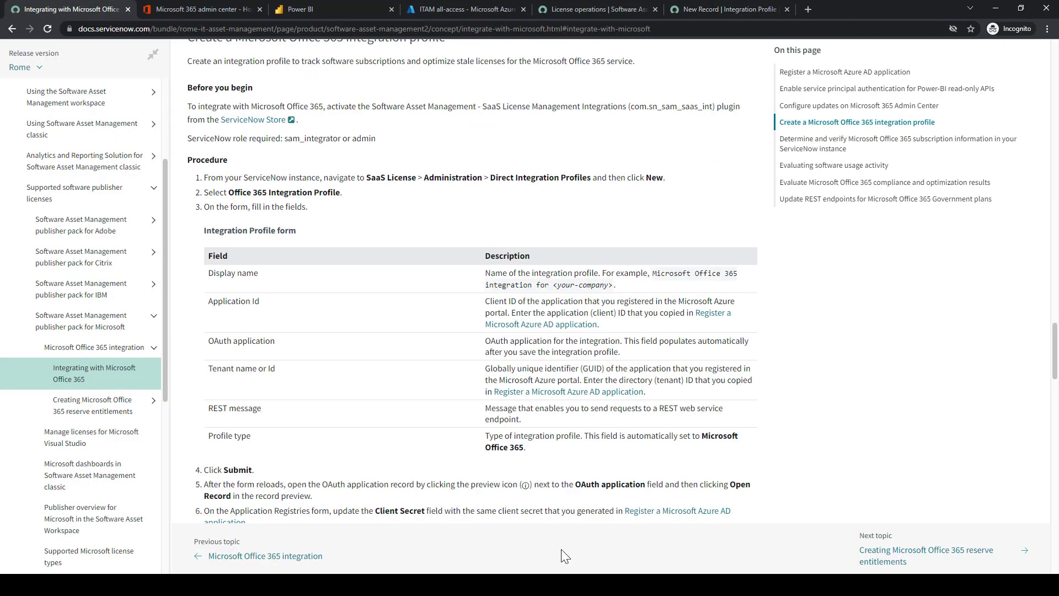
Paste the Azure directory (tenant) ID into the Tenant name or Id field
{"action": "key", "text": "alt+Tab"}
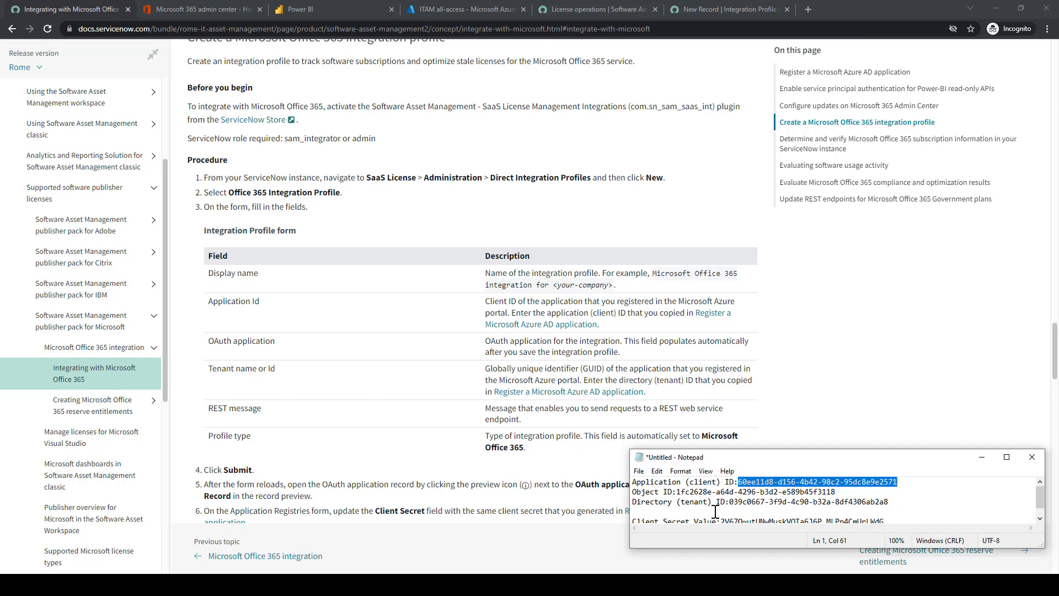
{"action": "left_click_drag", "start_coordinate": [730, 501], "coordinate": [889, 501]}
{"action": "key", "text": "ctrl+c"}
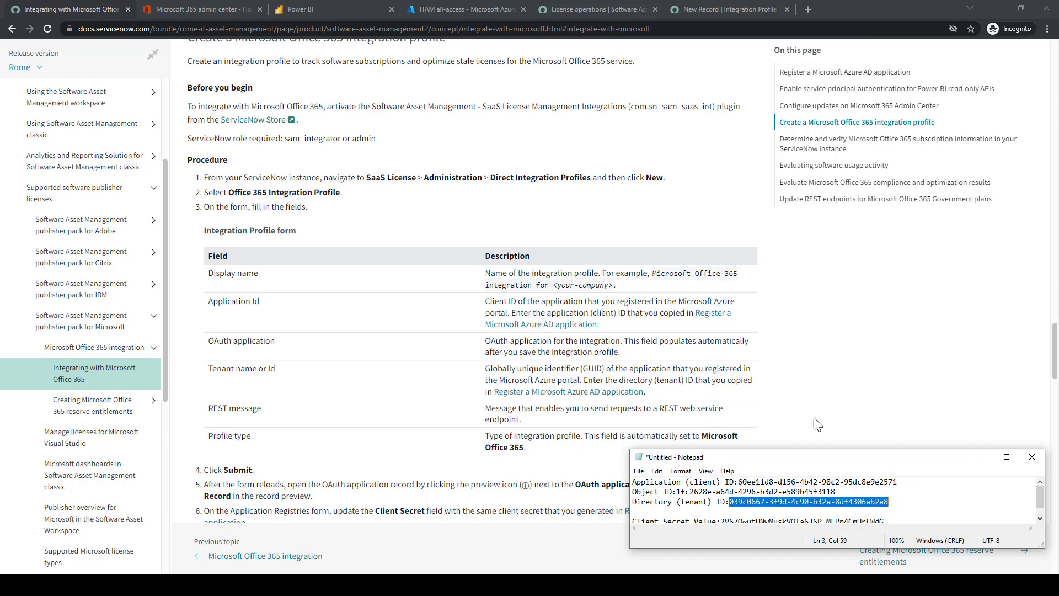
{"action": "left_click", "coordinate": [691, 6]}
{"action": "left_click", "coordinate": [803, 144]}
{"action": "key", "text": "ctrl+v"}
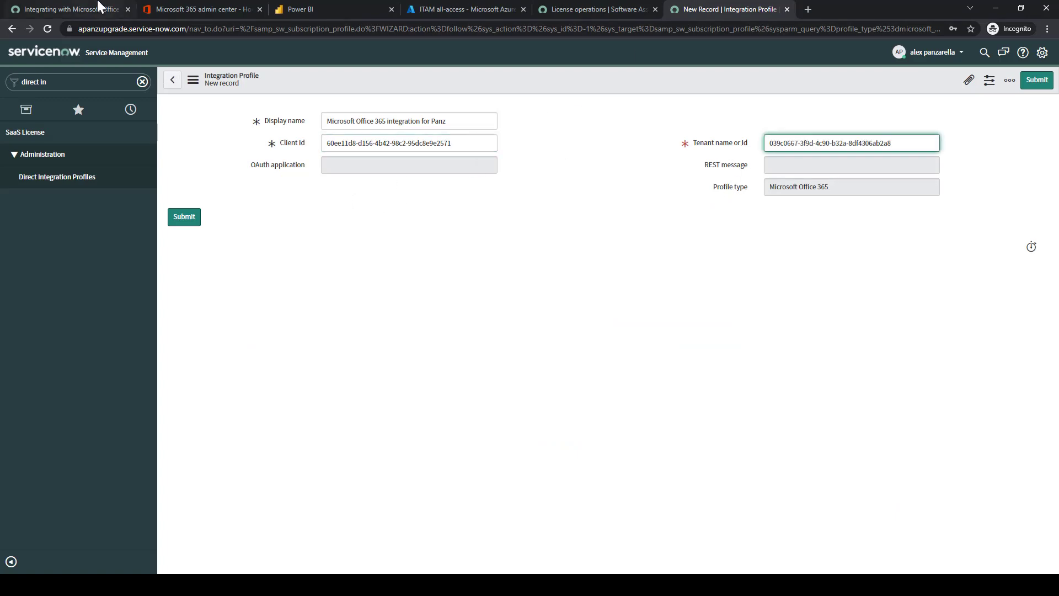
{"action": "left_click", "coordinate": [87, 6]}
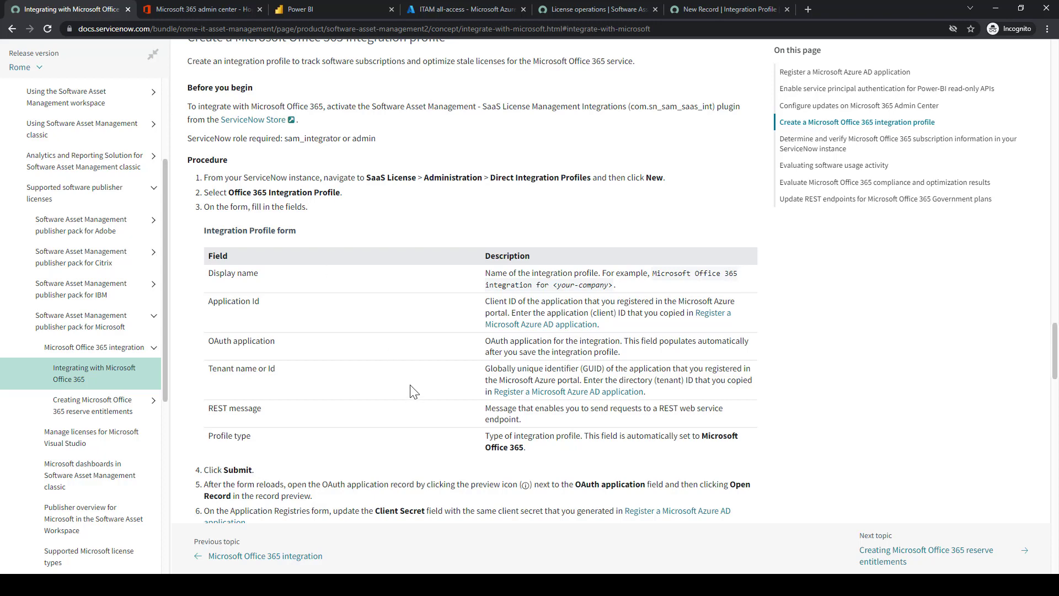
{"action": "scroll", "coordinate": [386, 444], "scroll_direction": "down", "scroll_amount": 1}
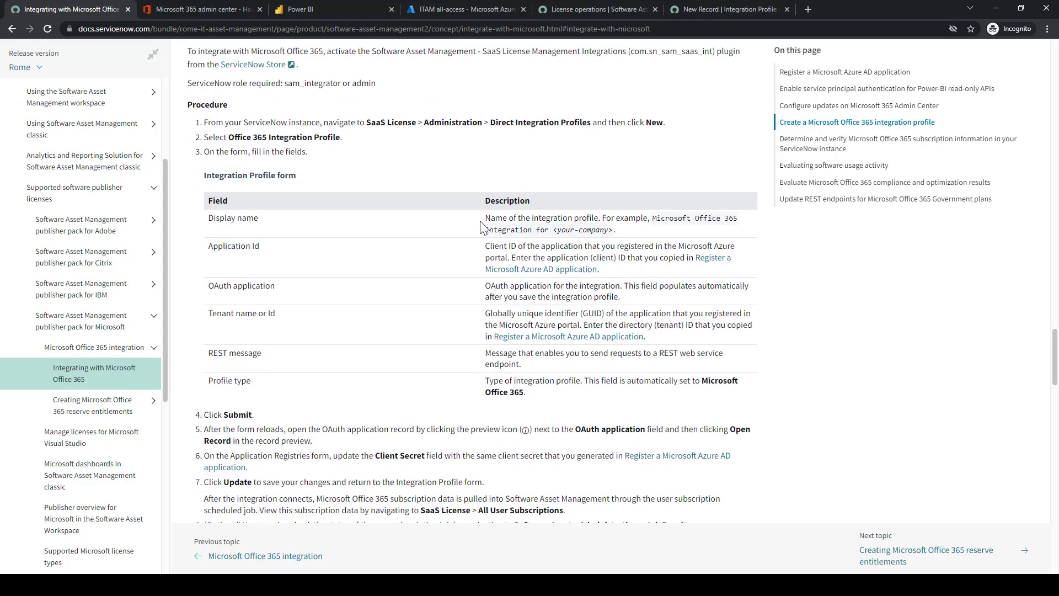
{"action": "left_click", "coordinate": [715, 16]}
Submit the new Office 365 integration profile
{"action": "left_click", "coordinate": [1027, 83]}
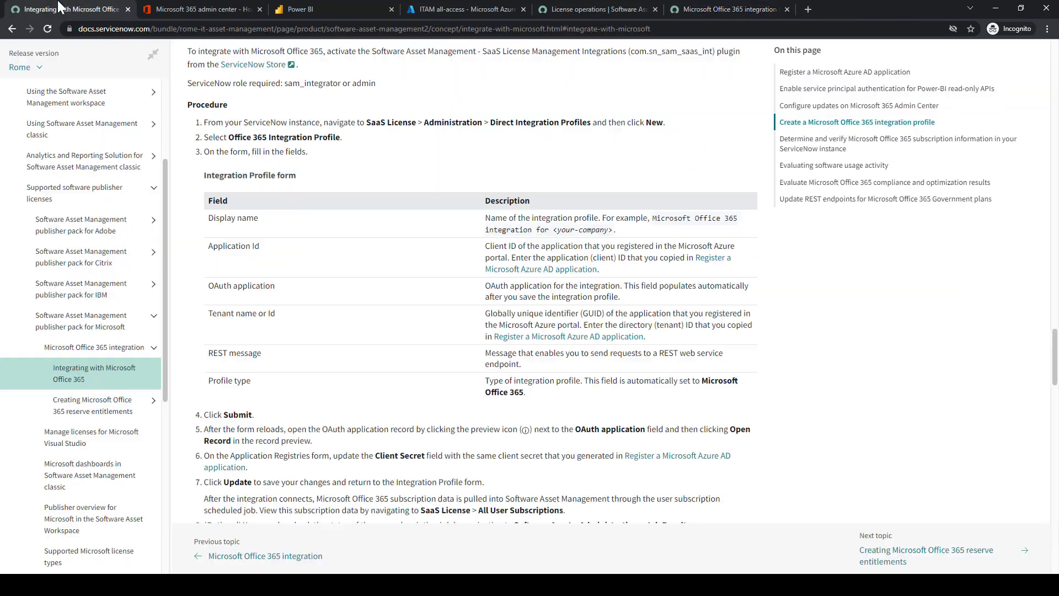
{"action": "left_click", "coordinate": [61, 9]}
{"action": "scroll", "coordinate": [288, 333], "scroll_direction": "down", "scroll_amount": 1}
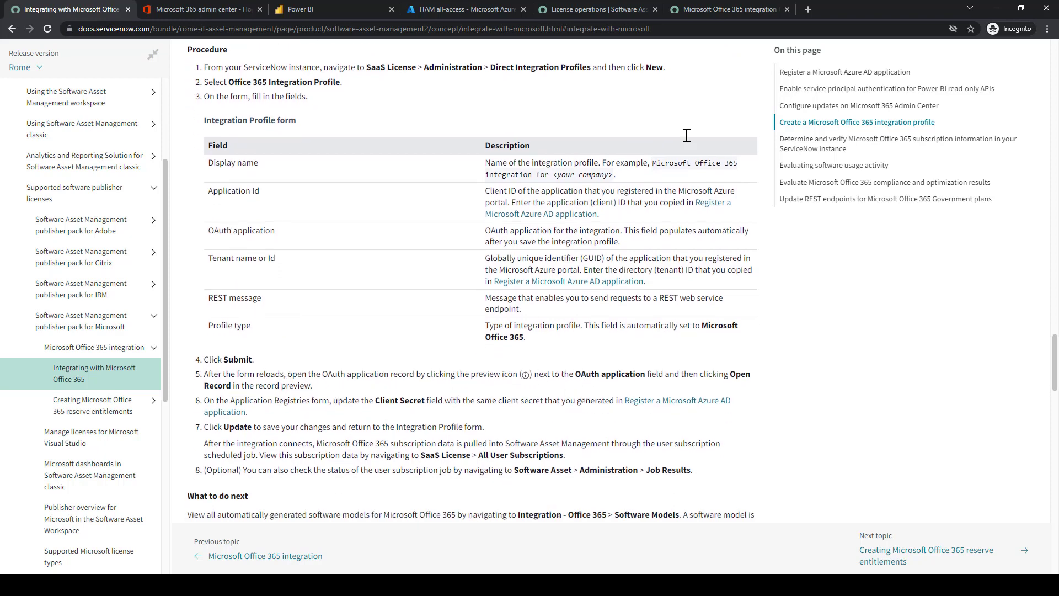
{"action": "left_click", "coordinate": [697, 10]}
Open the auto-created OAuth application record from the profile's OAuth application field
{"action": "left_click", "coordinate": [509, 193]}
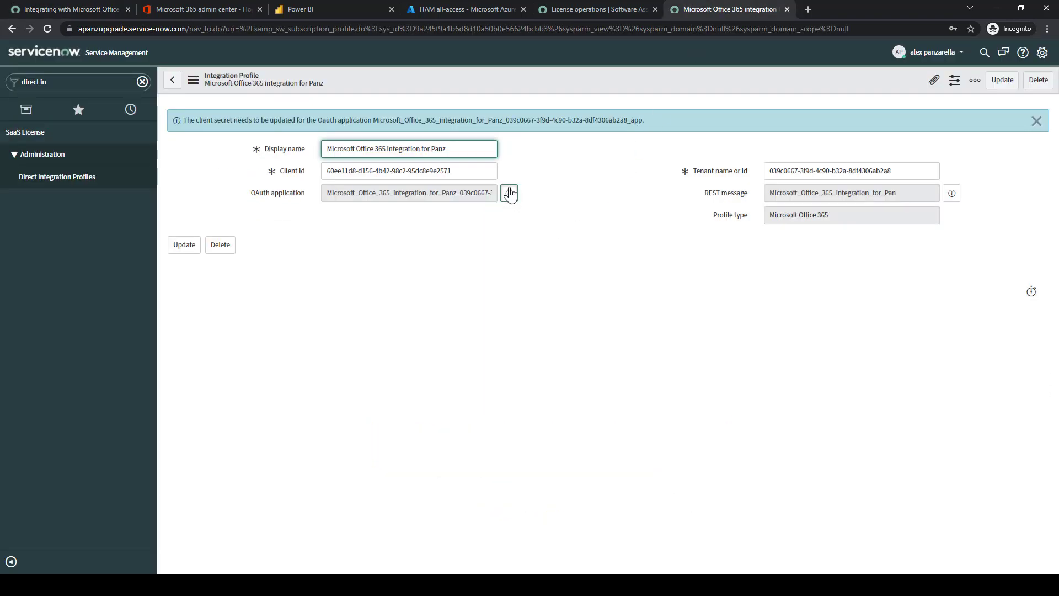
{"action": "left_click", "coordinate": [712, 222]}
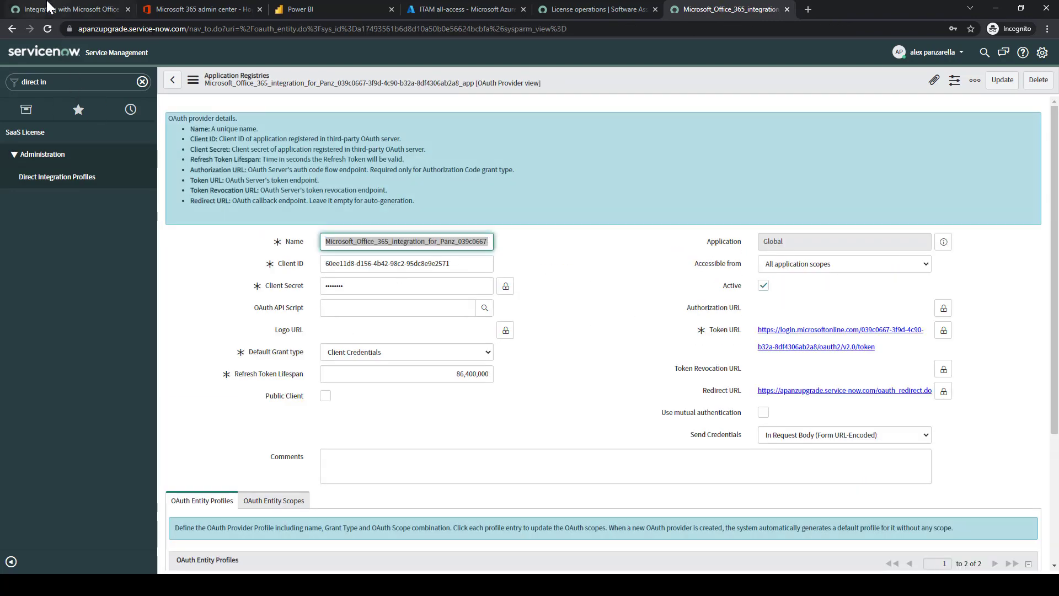
{"action": "left_click", "coordinate": [51, 9]}
{"action": "scroll", "coordinate": [309, 315], "scroll_direction": "down", "scroll_amount": 2}
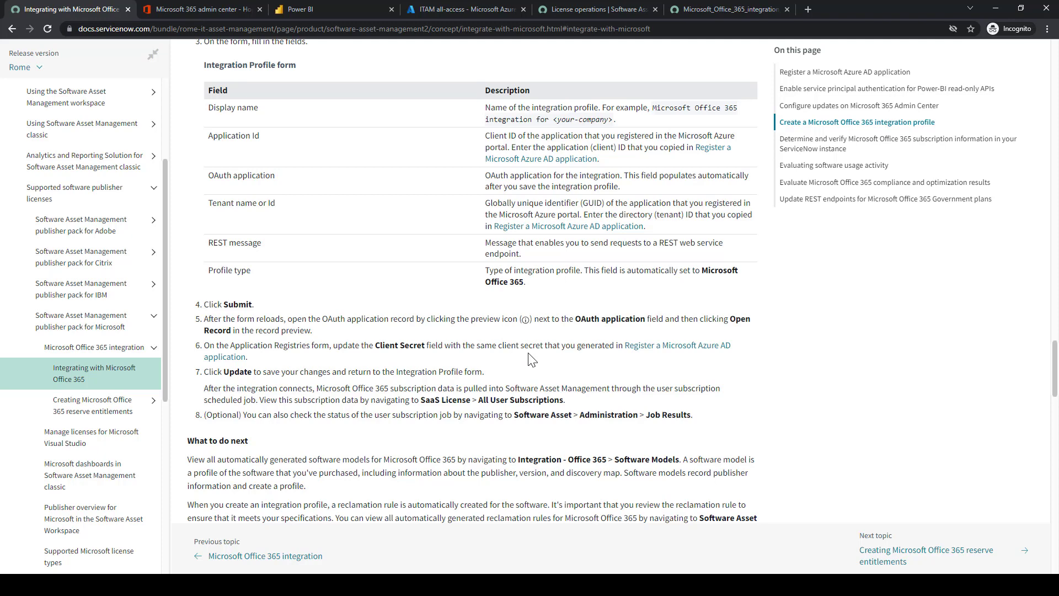
Review the integration-profile instructions, then return to the OAuth application record
{"action": "left_click", "coordinate": [729, 10]}
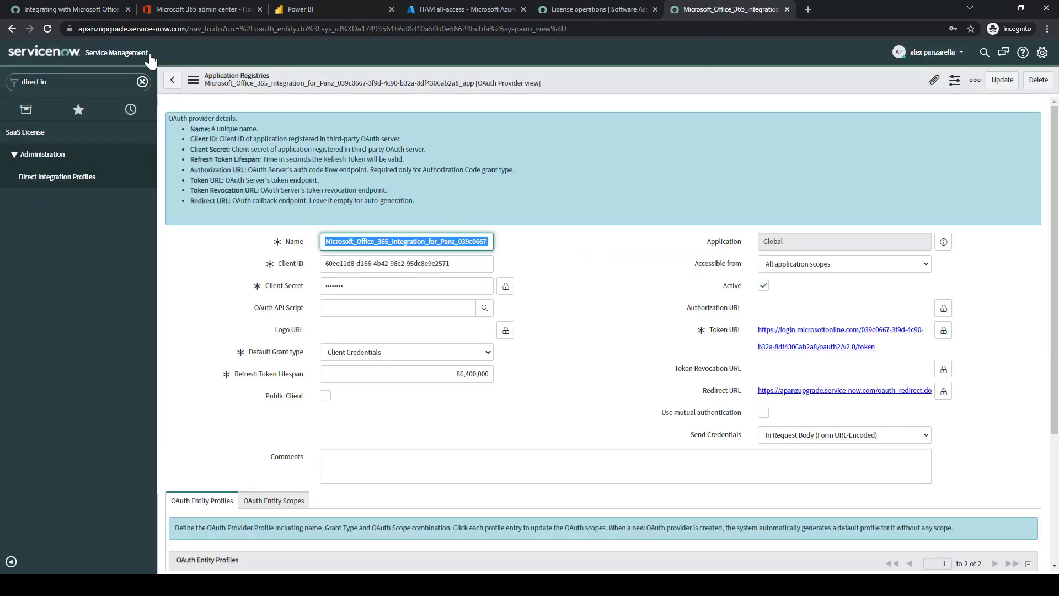
{"action": "left_click", "coordinate": [83, 10]}
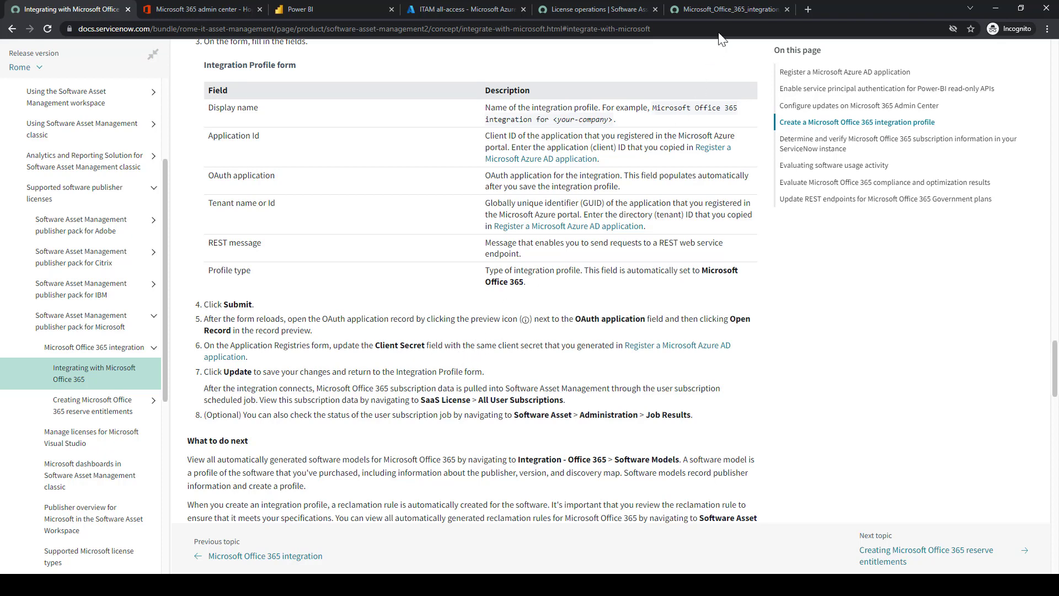
{"action": "left_click", "coordinate": [723, 11]}
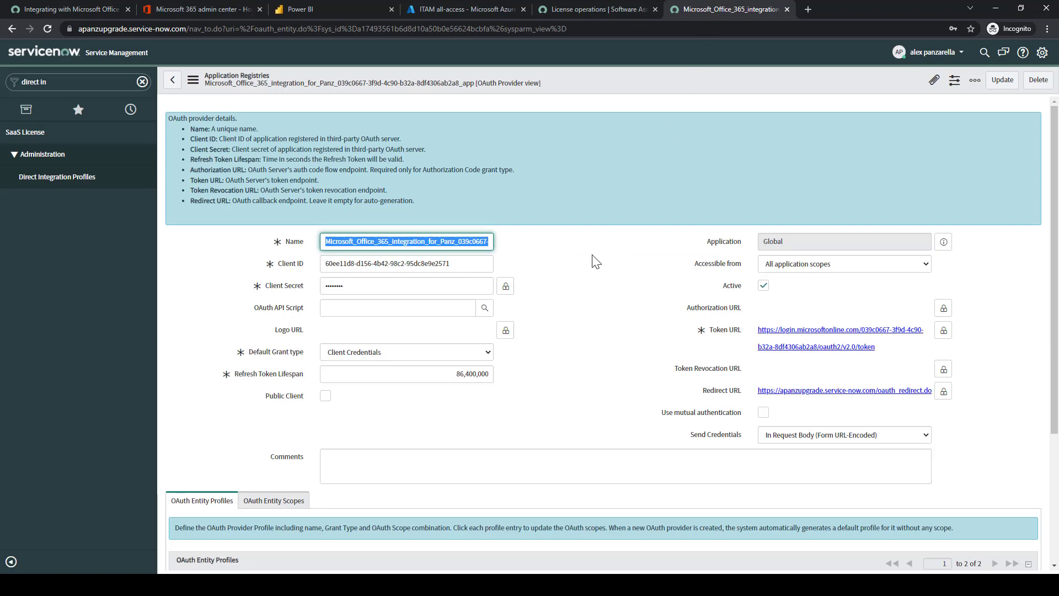
{"action": "left_click", "coordinate": [596, 261]}
Copy the Azure client secret from the notes and paste it over the existing Client Secret value
{"action": "key", "text": "alt+Tab"}
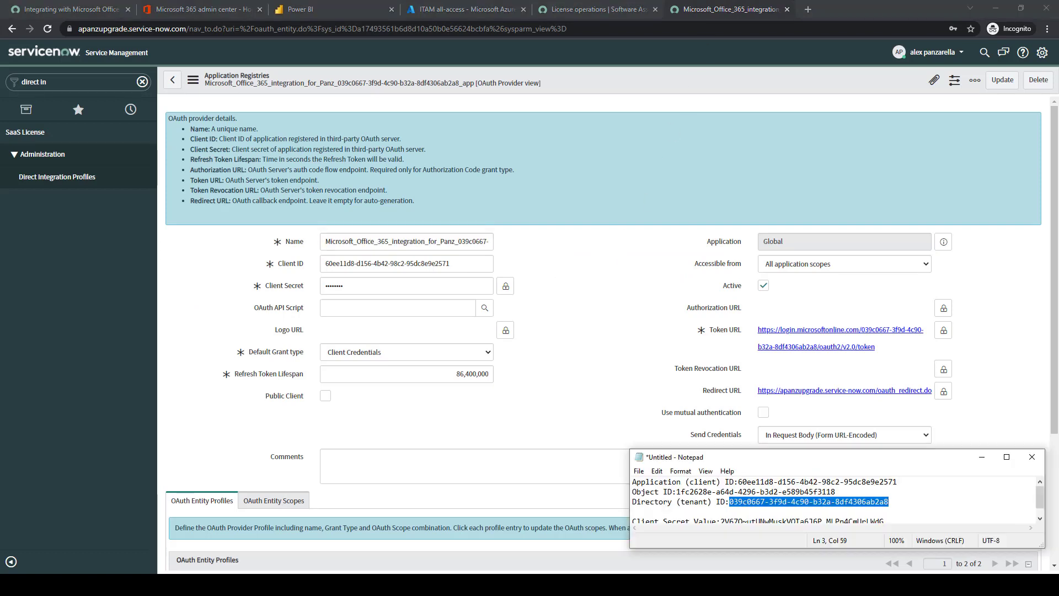
{"action": "scroll", "coordinate": [903, 499], "scroll_direction": "down", "scroll_amount": 1}
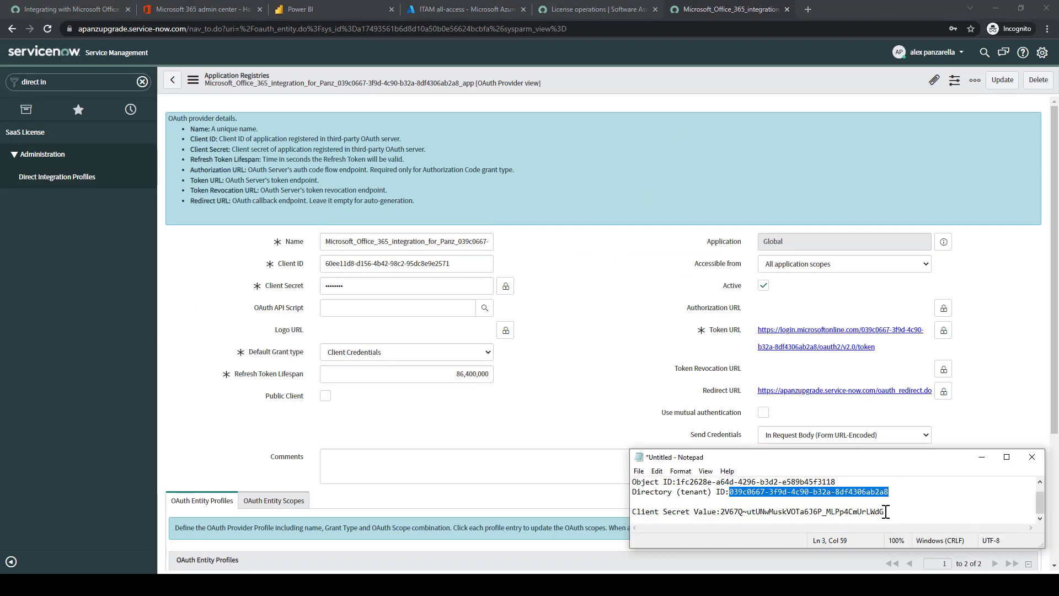
{"action": "left_click_drag", "start_coordinate": [885, 512], "coordinate": [722, 511]}
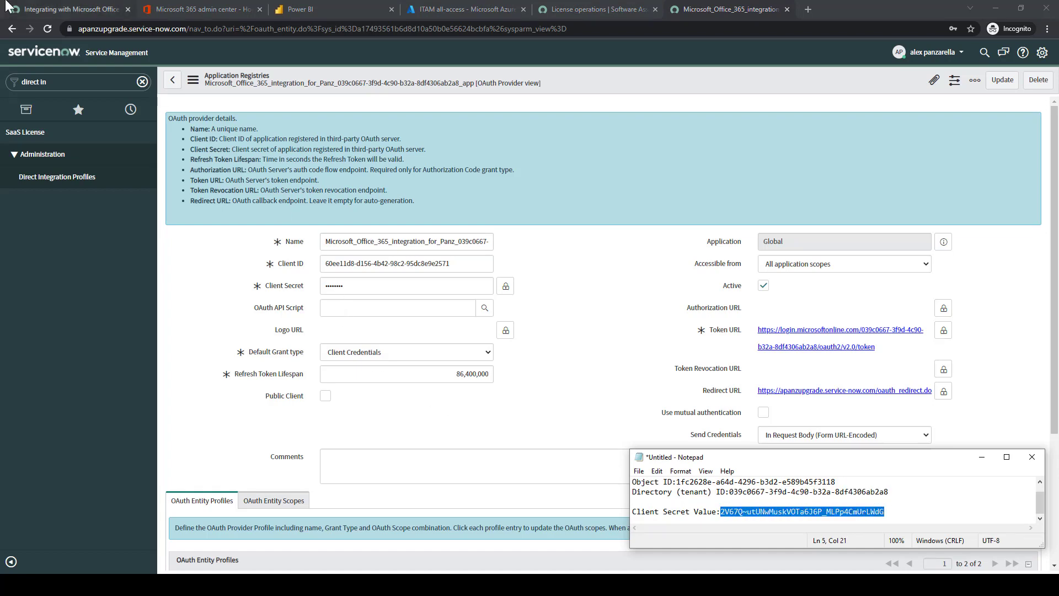
{"action": "left_click", "coordinate": [64, 9]}
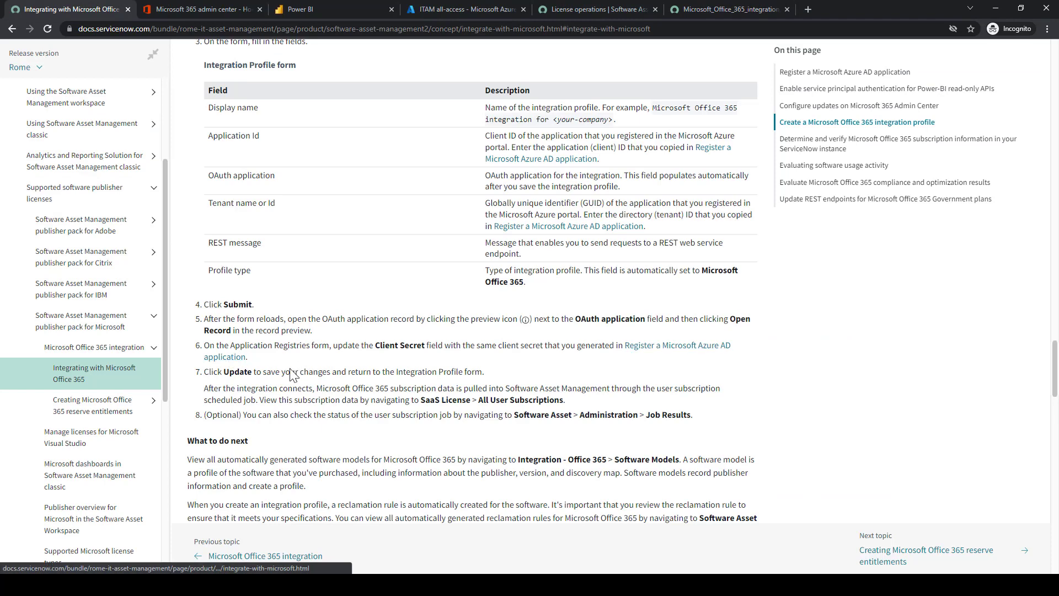
{"action": "left_click", "coordinate": [738, 5]}
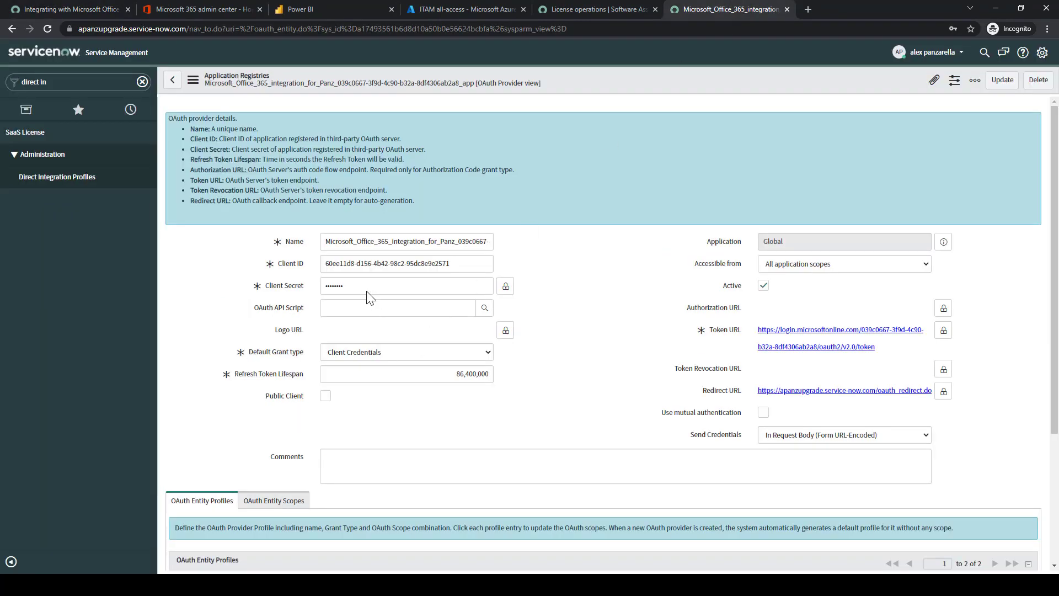
{"action": "left_click_drag", "start_coordinate": [355, 285], "coordinate": [257, 285]}
{"action": "key", "text": "ctrl+v"}
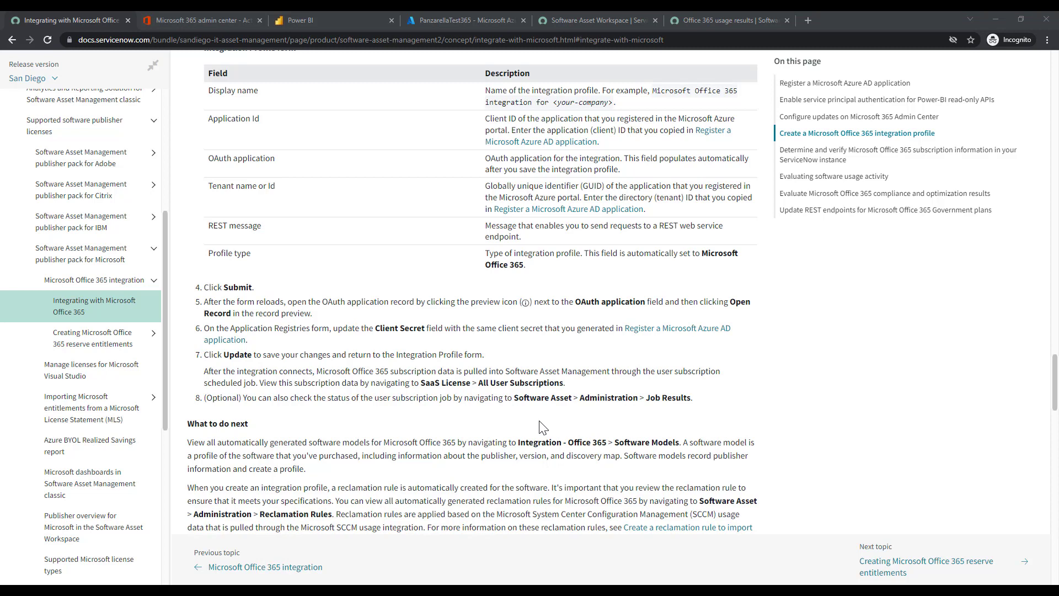
Scroll the docs to the 'Determine and verify Microsoft Office 365 subscription information' section
{"action": "scroll", "coordinate": [543, 427], "scroll_direction": "down", "scroll_amount": 2}
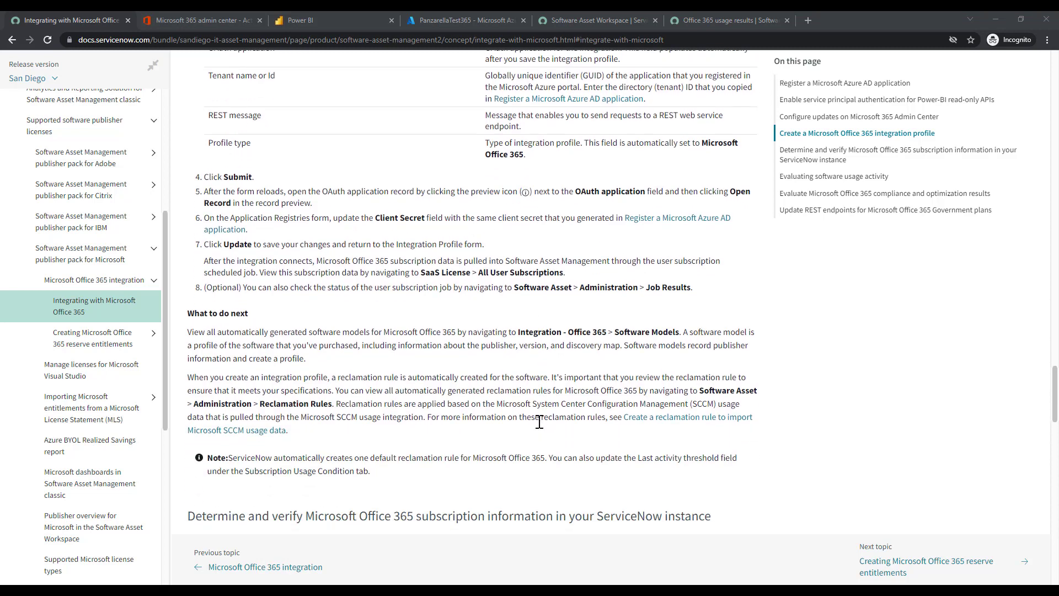
{"action": "scroll", "coordinate": [542, 425], "scroll_direction": "down", "scroll_amount": 1}
{"action": "scroll", "coordinate": [540, 422], "scroll_direction": "down", "scroll_amount": 1}
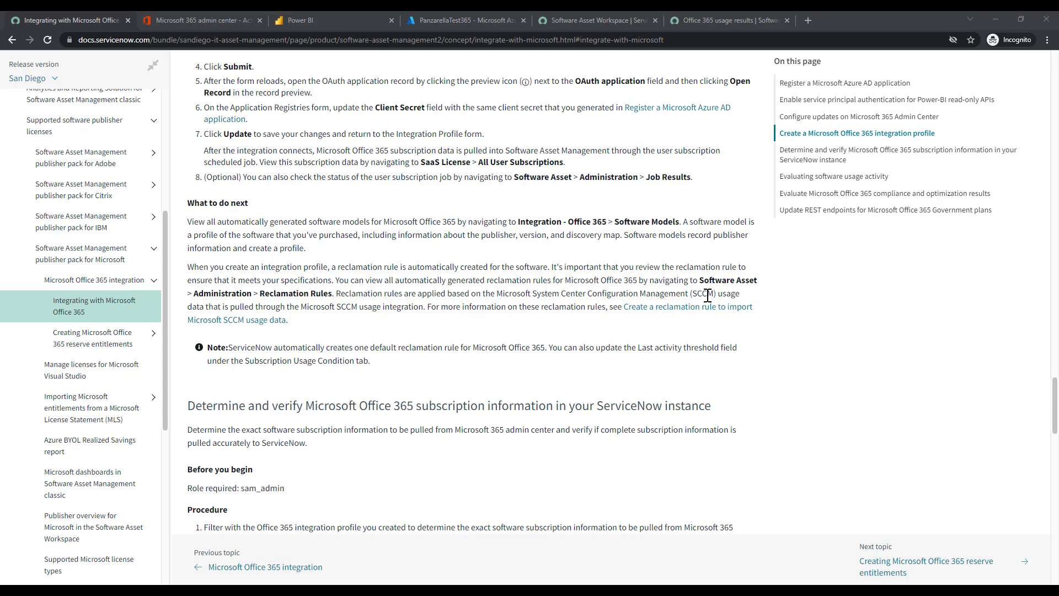
{"action": "scroll", "coordinate": [708, 296], "scroll_direction": "down", "scroll_amount": 3}
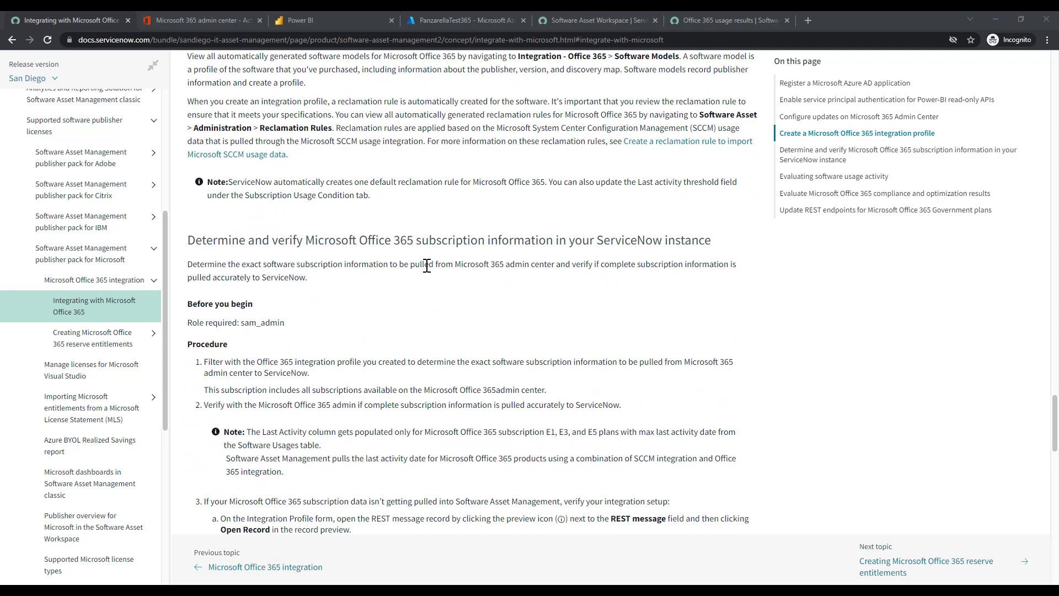
Open the User subscription list under License operations in the Software Asset Workspace
{"action": "left_click", "coordinate": [582, 18]}
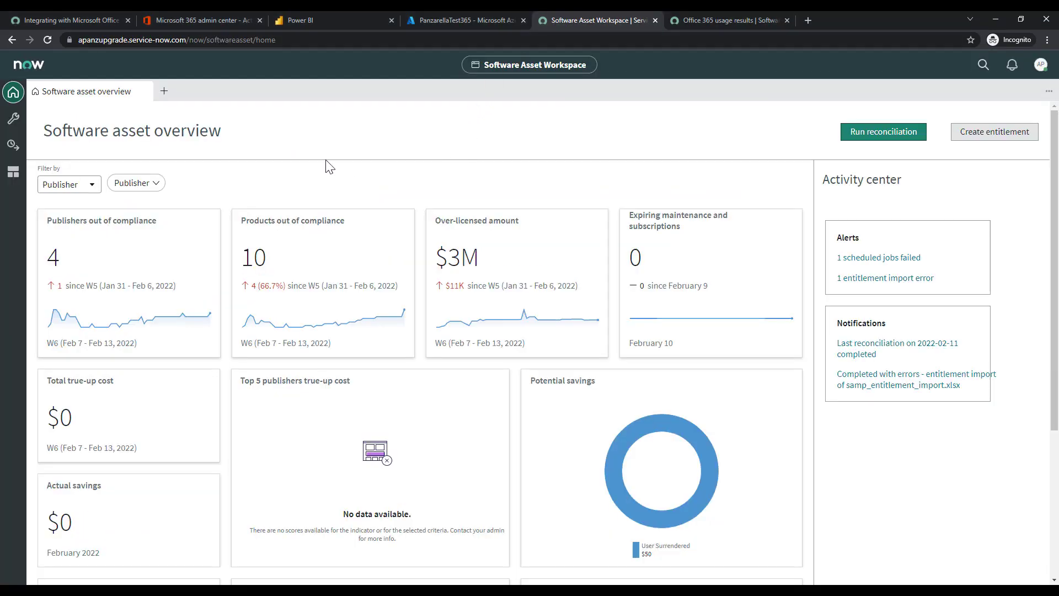
{"action": "left_click", "coordinate": [13, 145]}
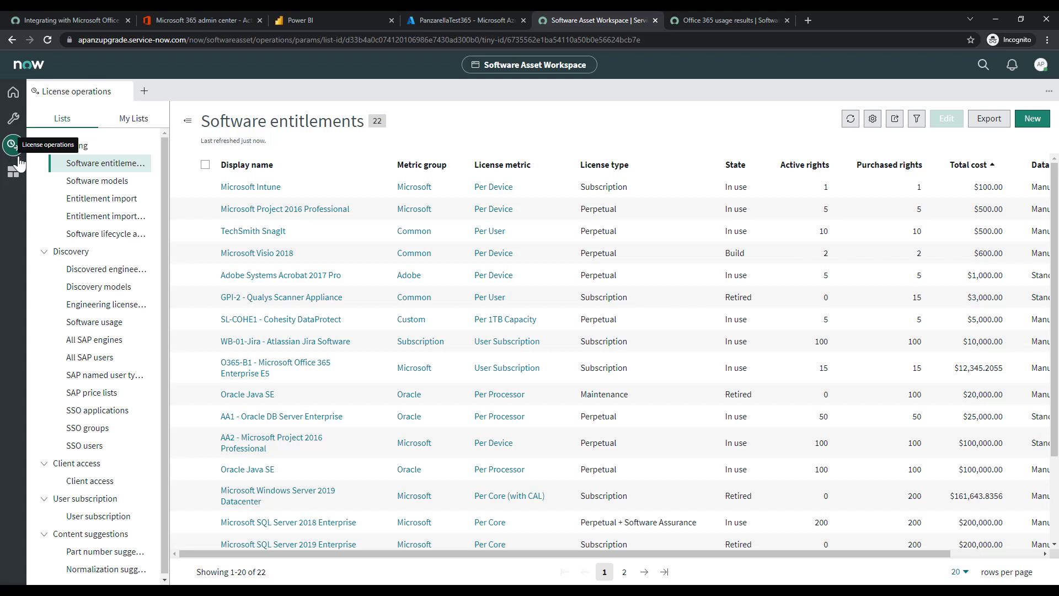
{"action": "left_click", "coordinate": [92, 516]}
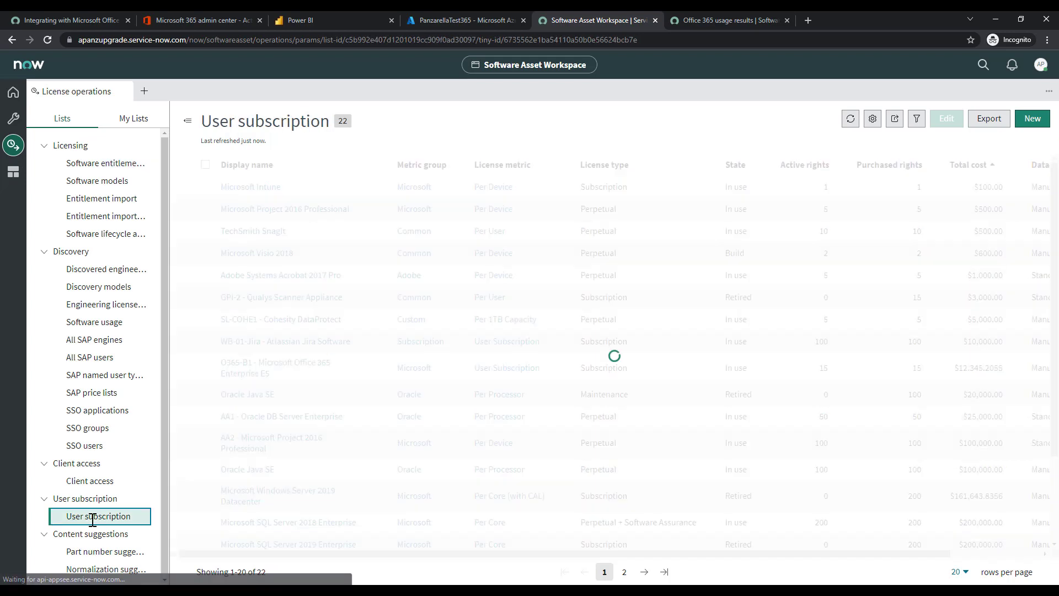